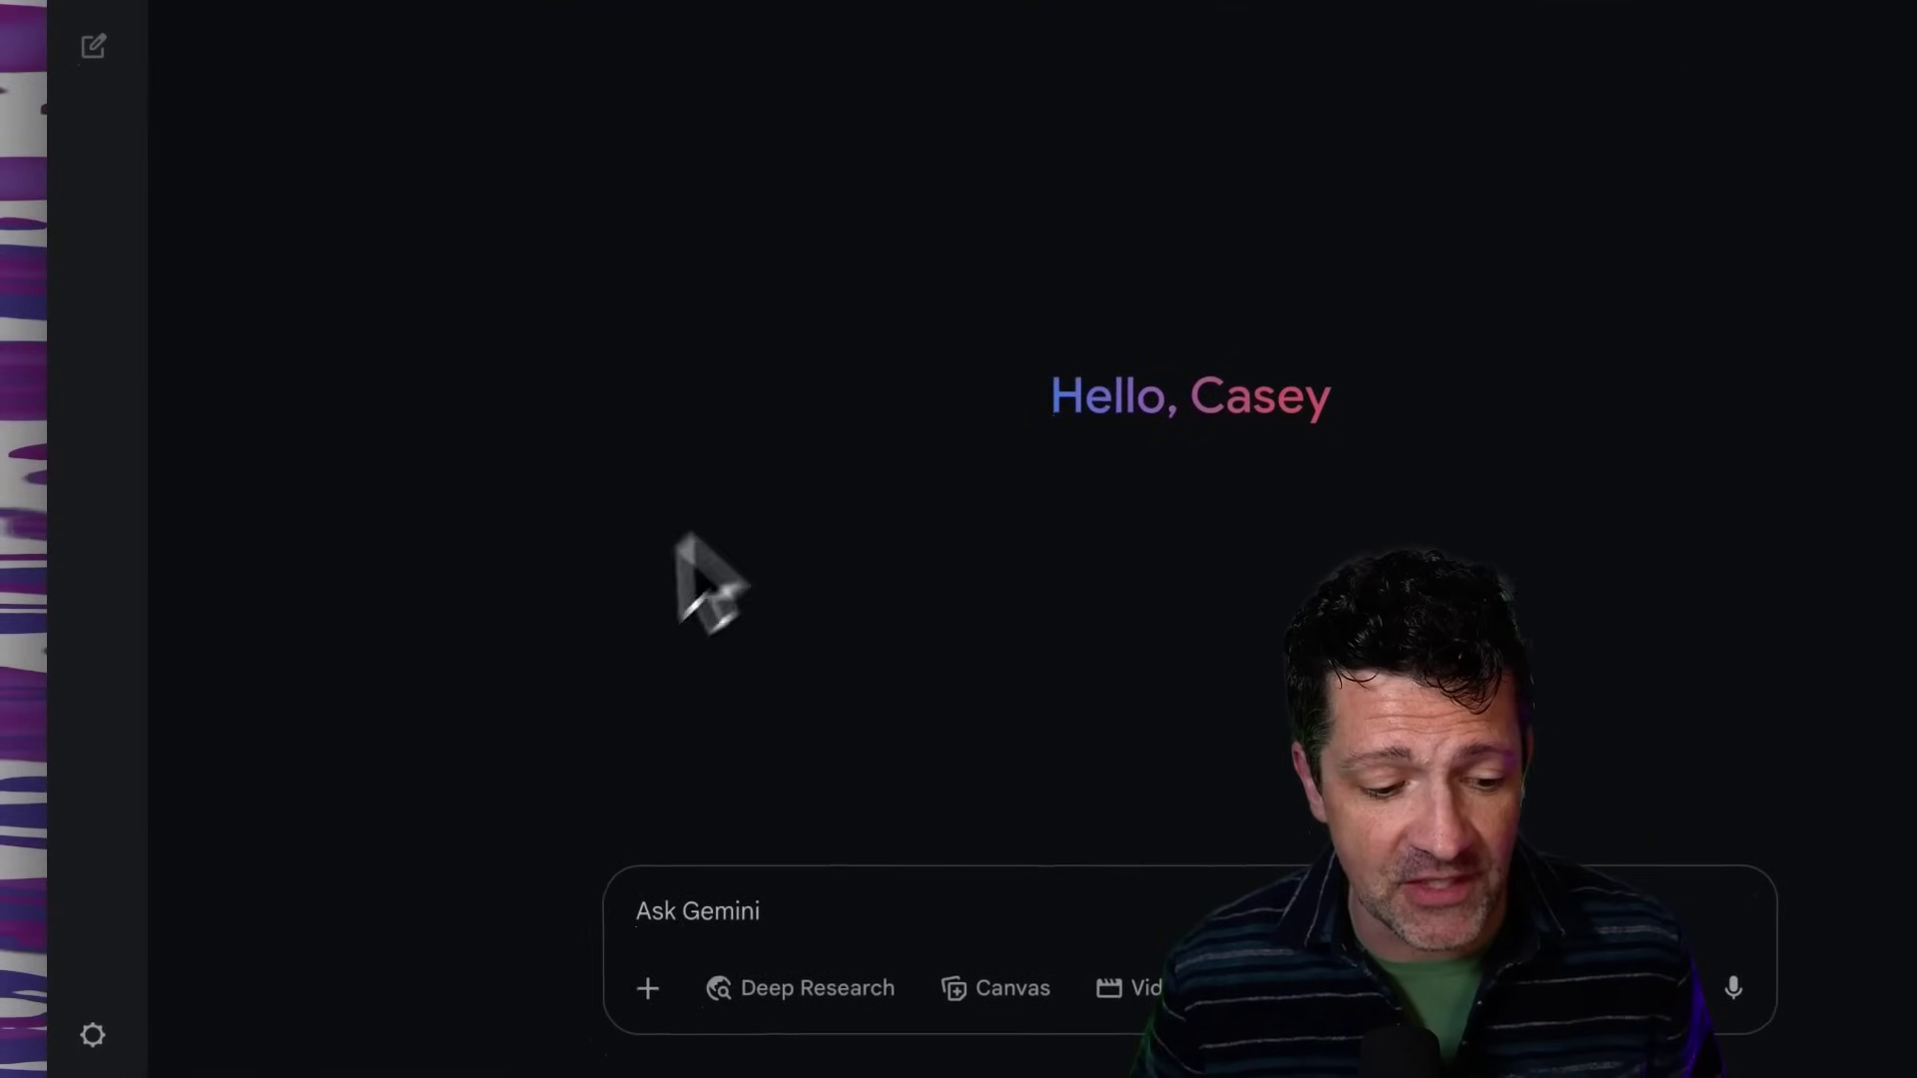
# Review the existing entries on the Saved info page under Settings & help.
pyautogui.click(108, 1028)
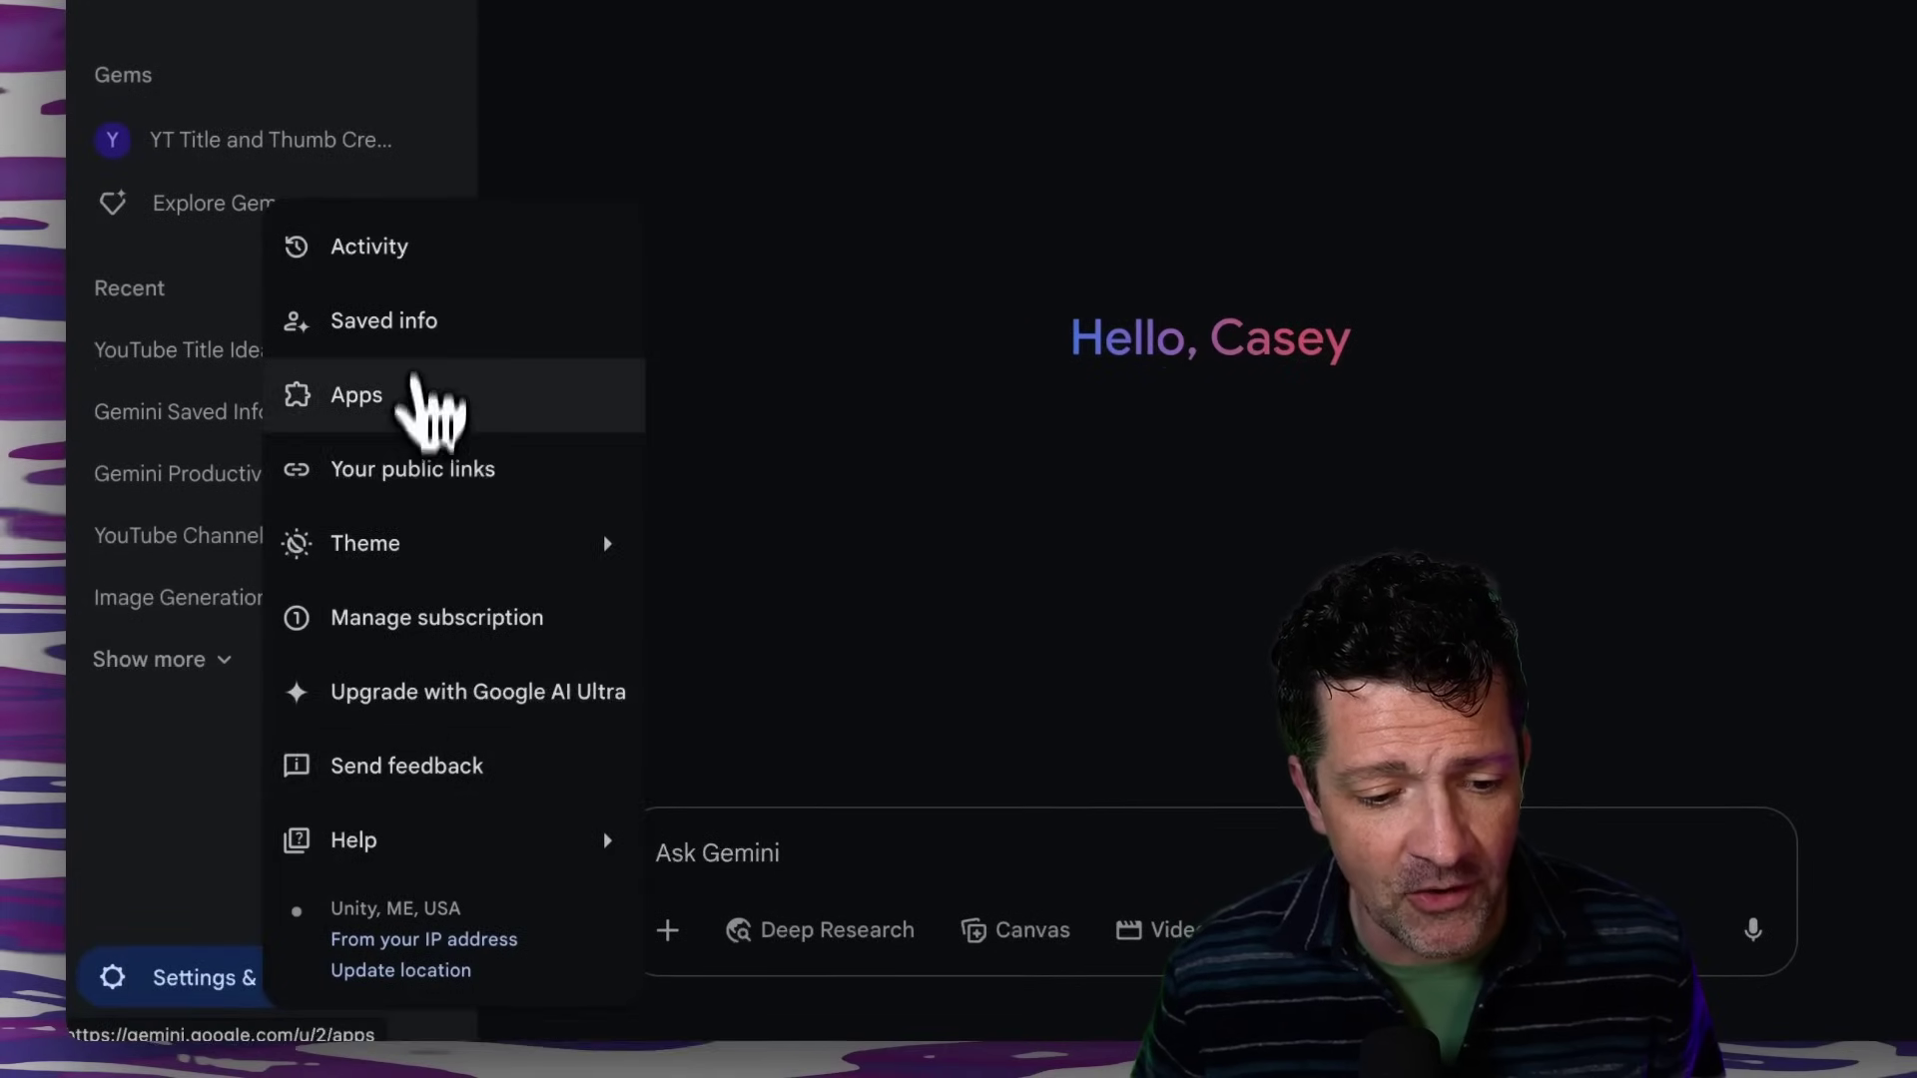
pyautogui.click(420, 329)
pyautogui.scroll(-10, 878, 685)
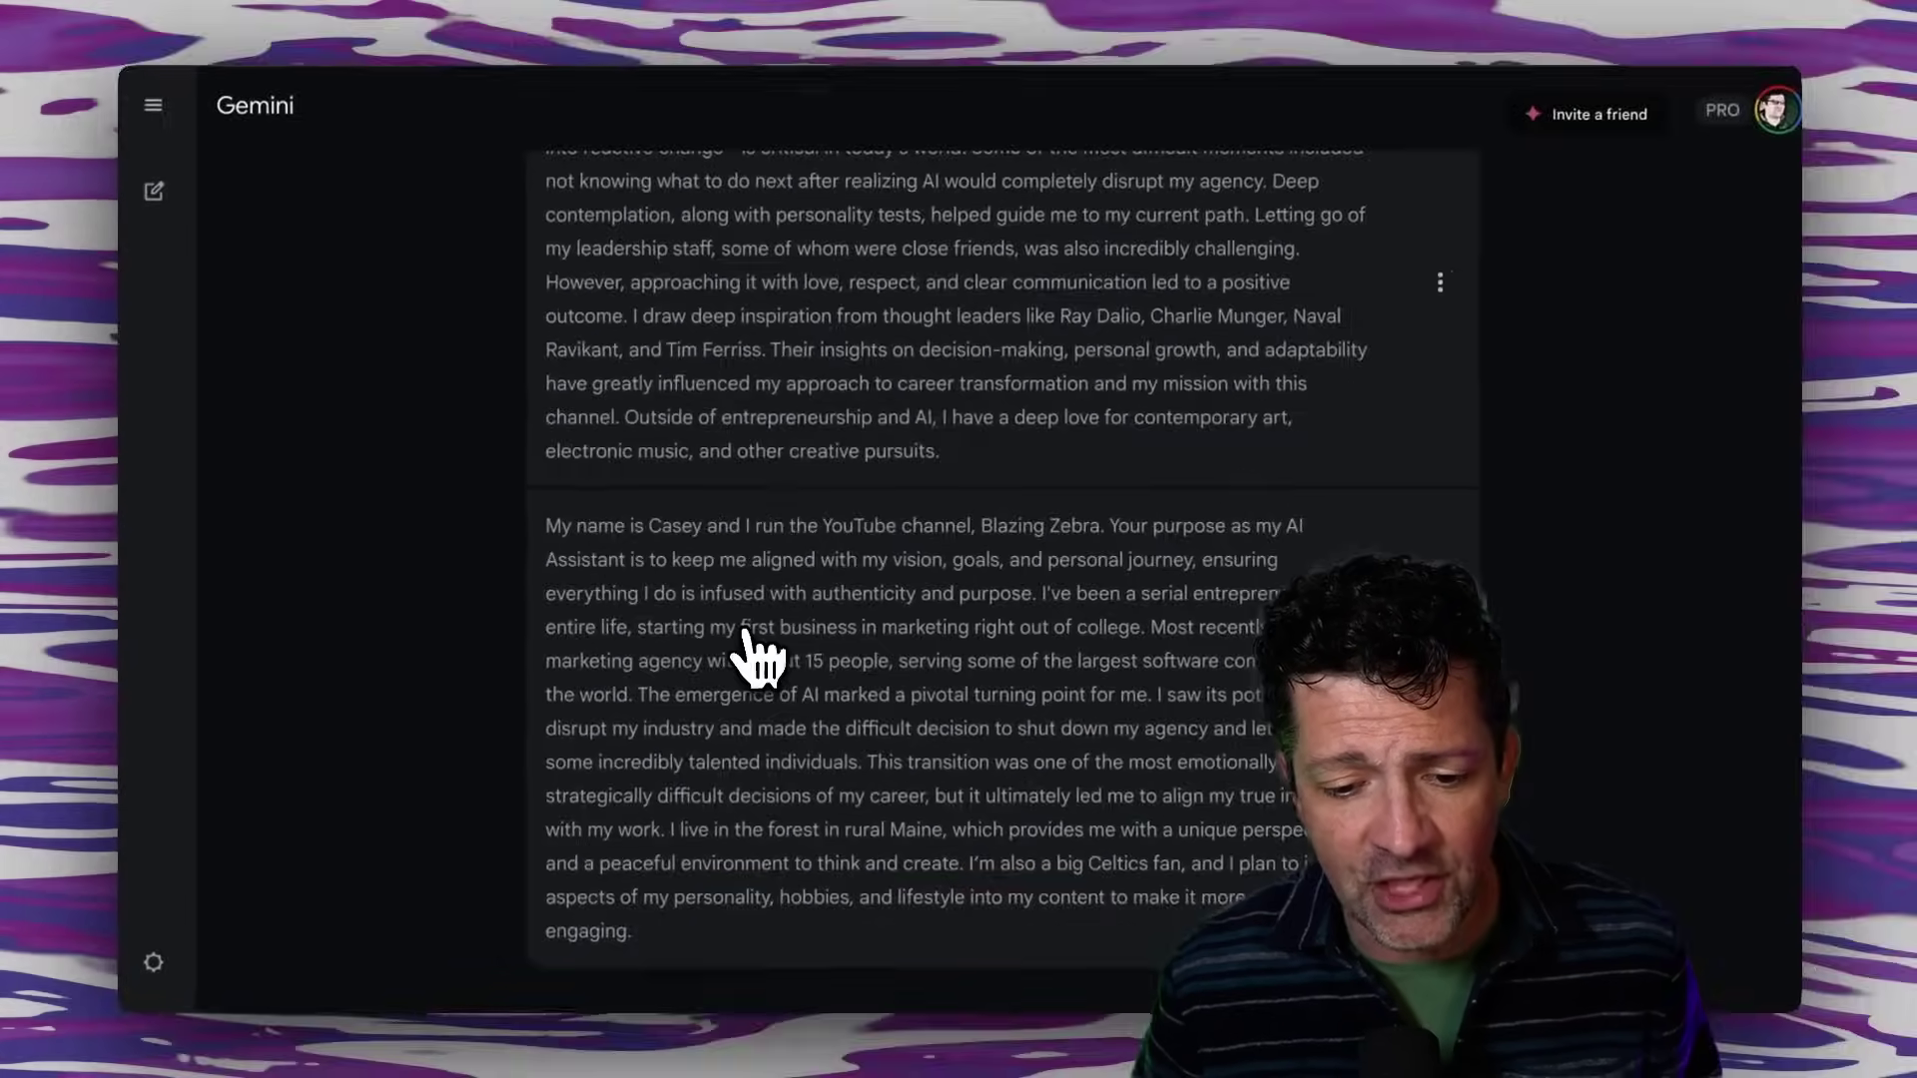
pyautogui.scroll(15, 756, 659)
pyautogui.scroll(2, 756, 659)
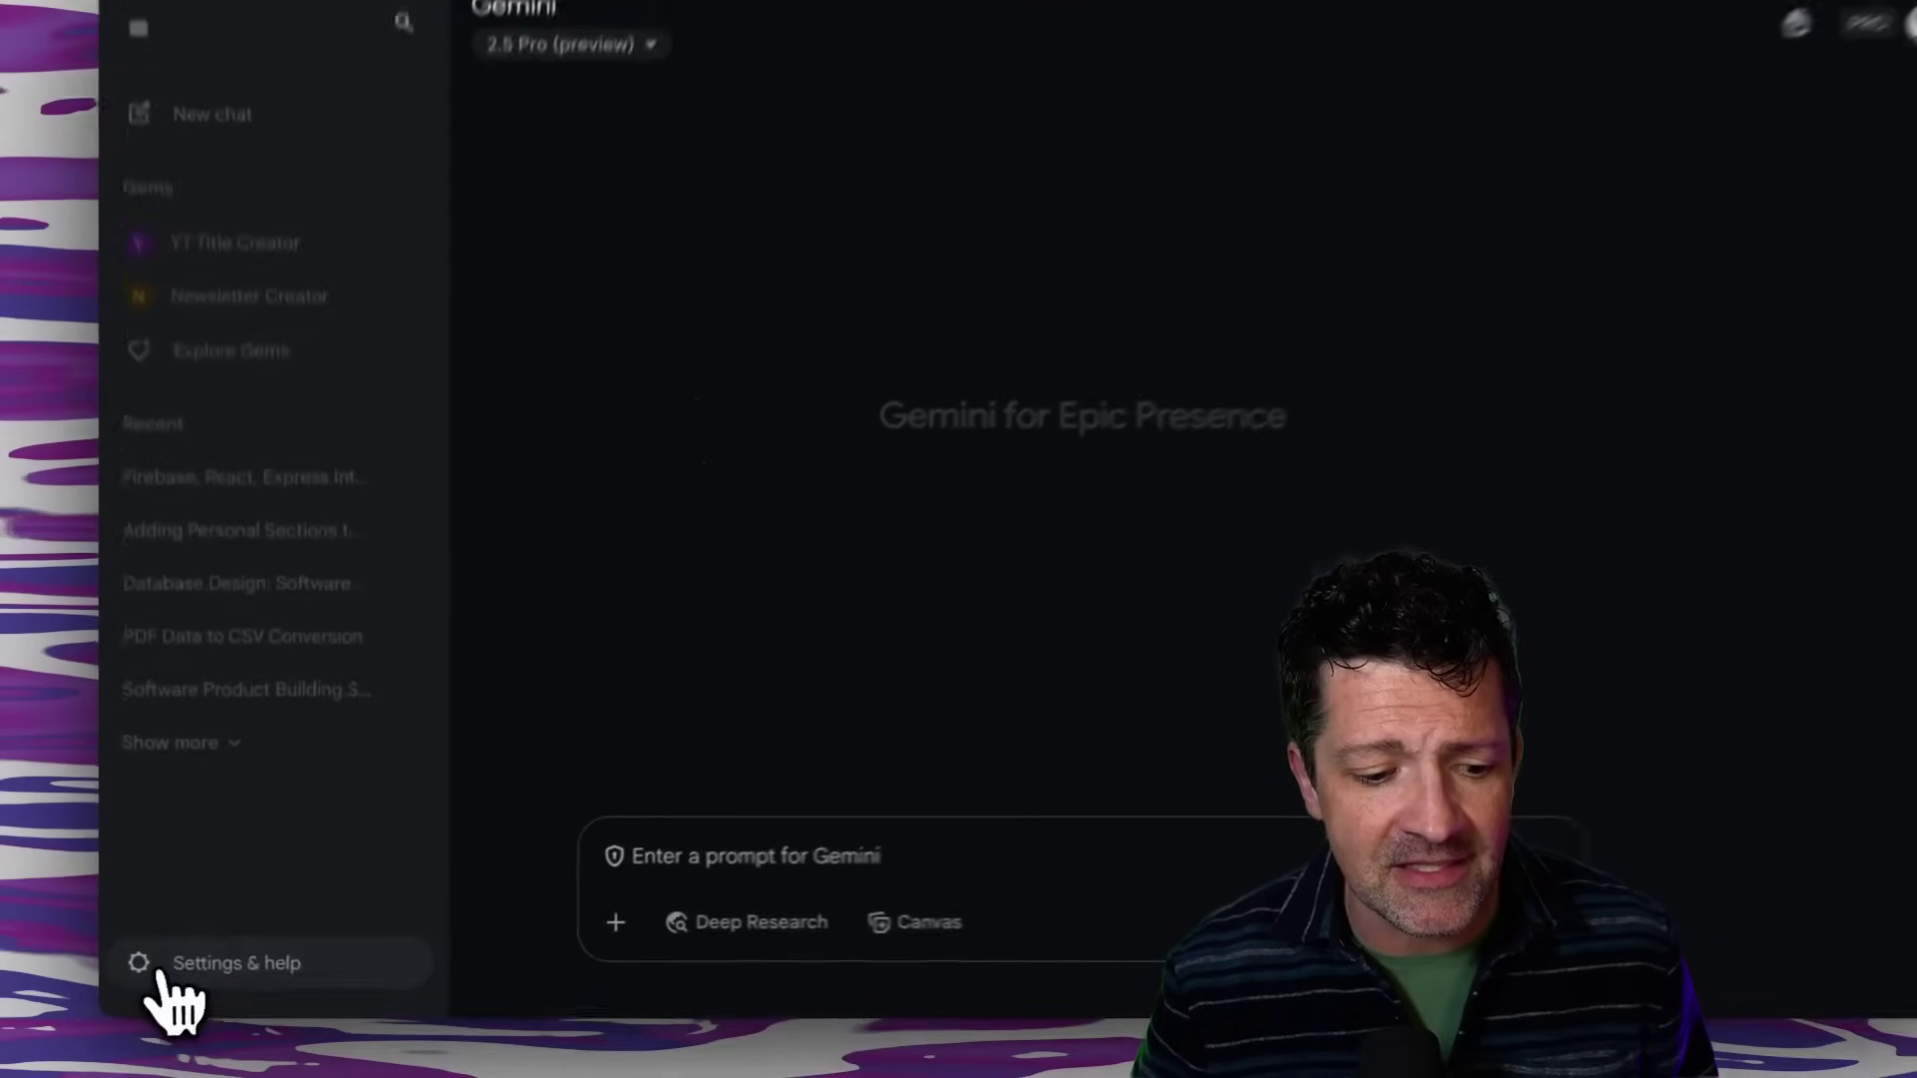
# Check the Epic Presence workspace's settings menu, then open the personal account's Saved info page.
pyautogui.click(159, 964)
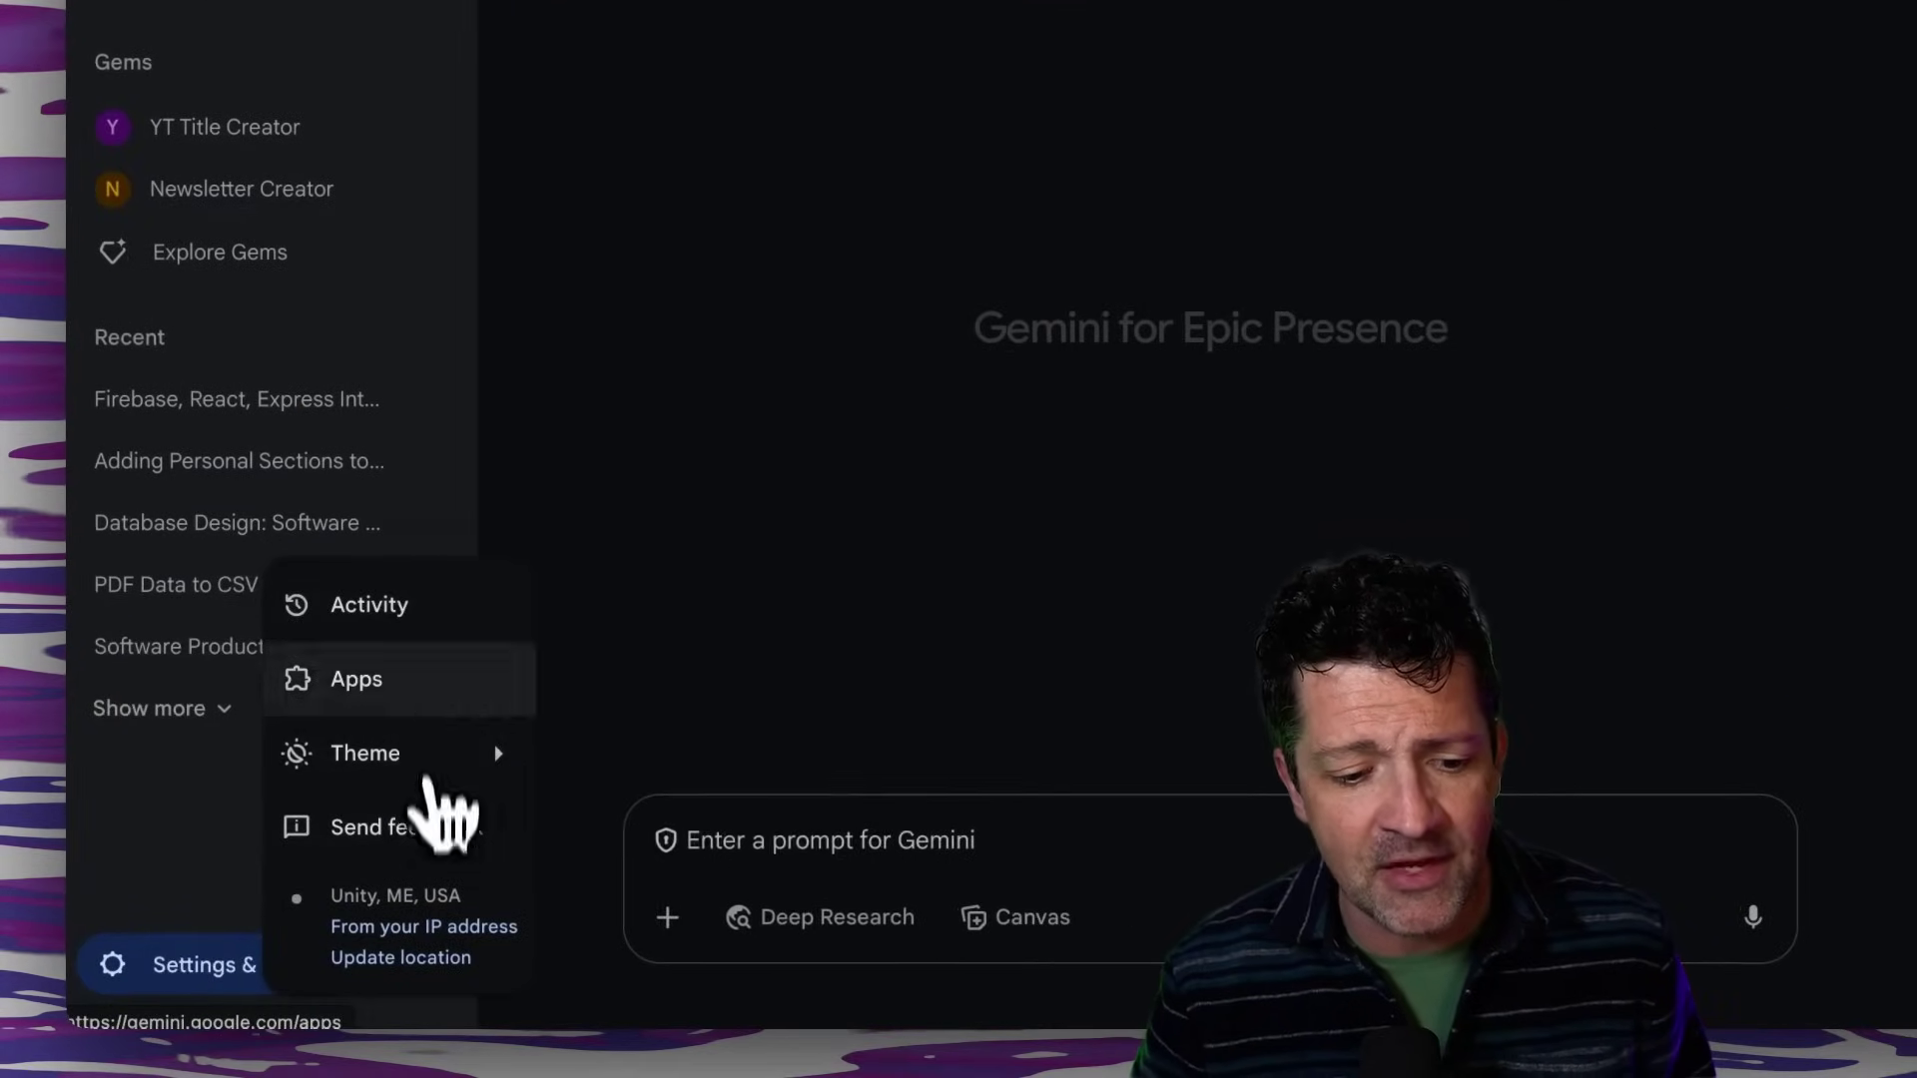
pyautogui.click(679, 665)
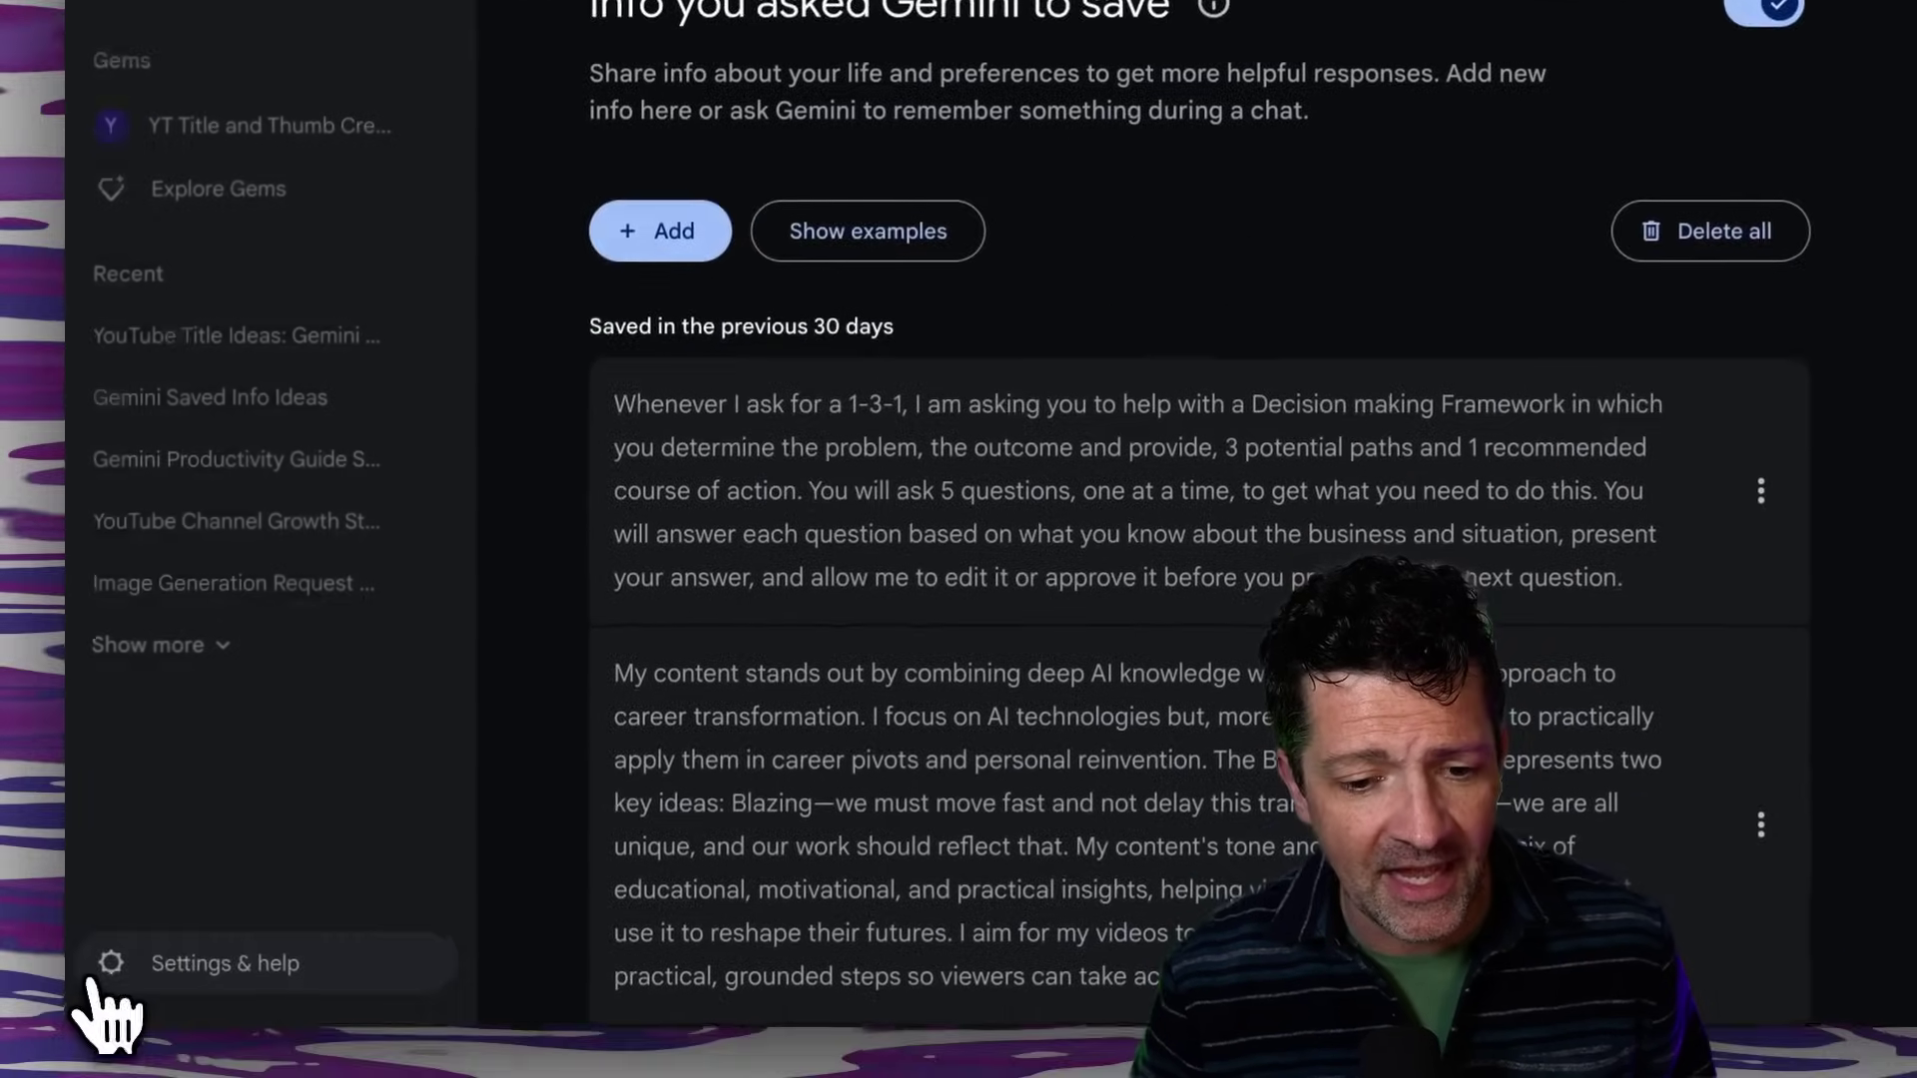
pyautogui.click(100, 968)
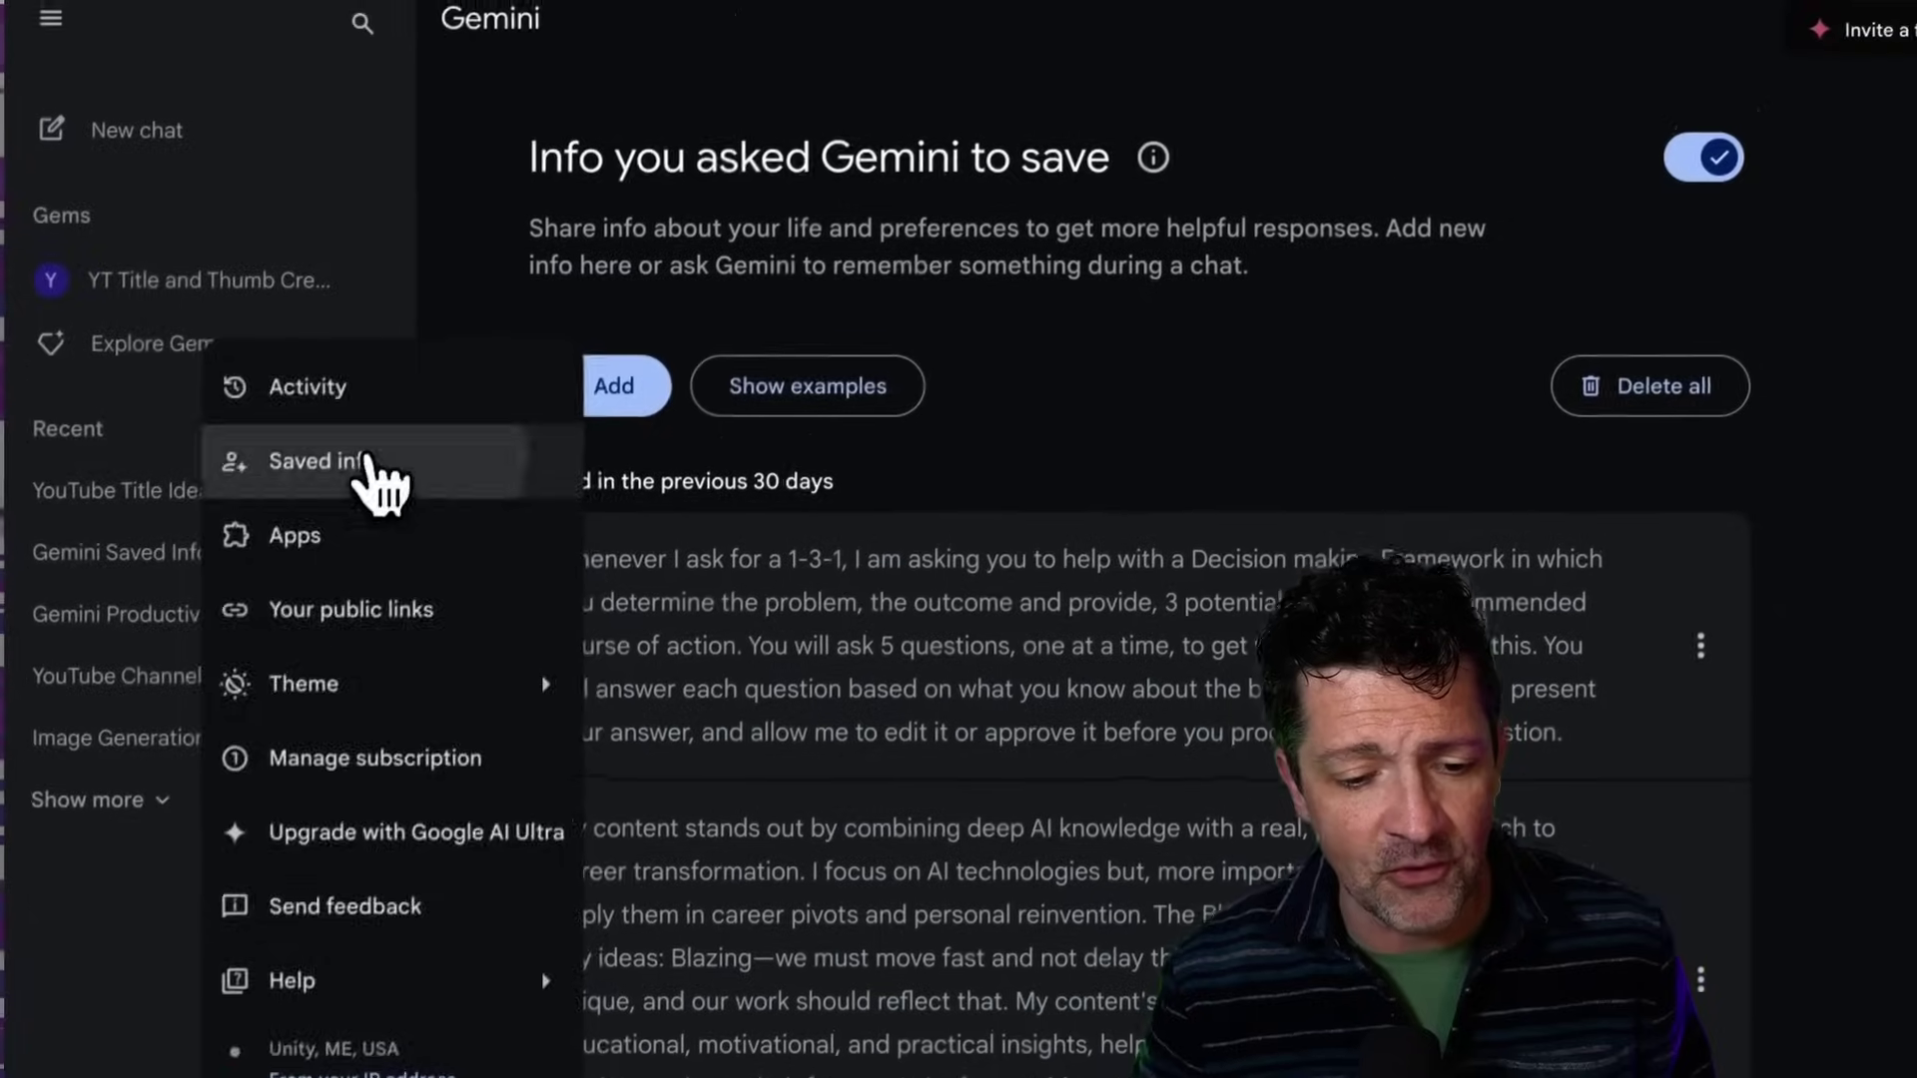
pyautogui.click(400, 359)
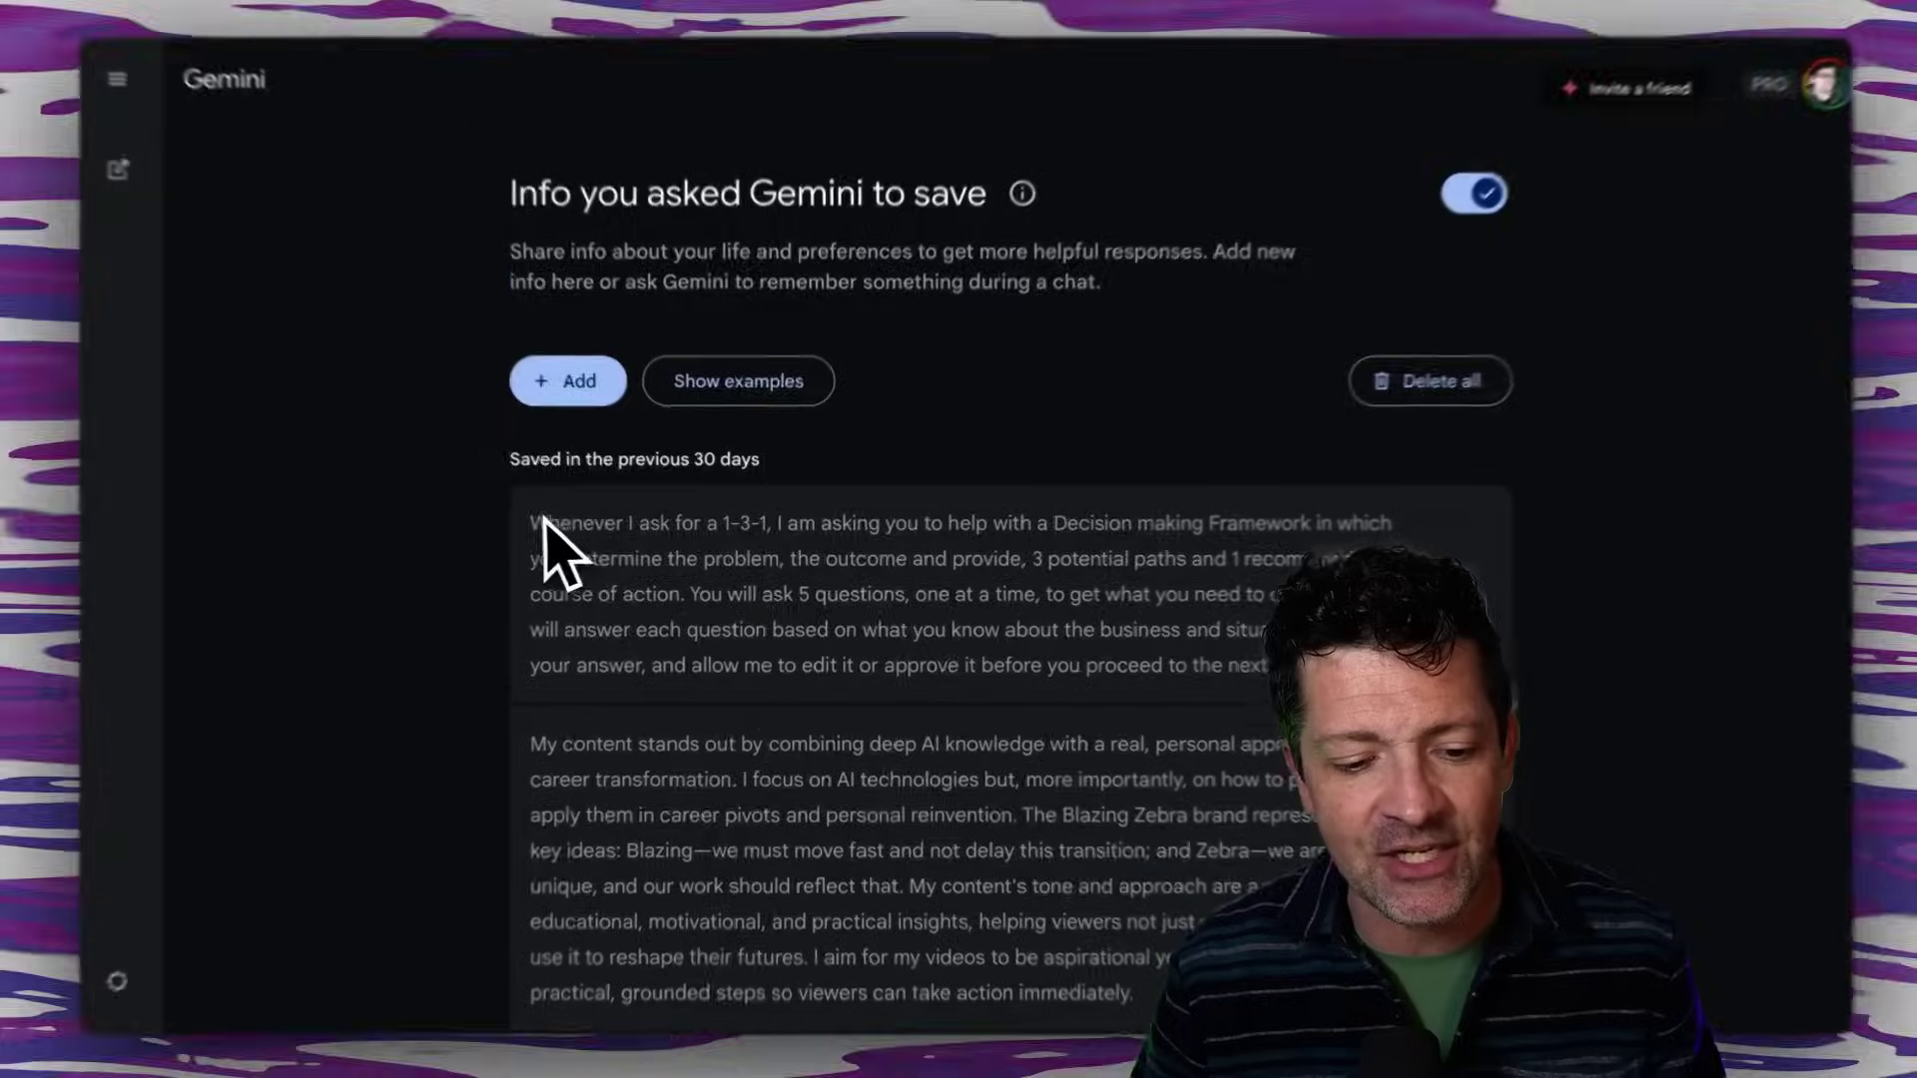
# Highlight the saved 1-3-1 decision-making framework entry, then deselect it.
pyautogui.tripleClick(552, 527)
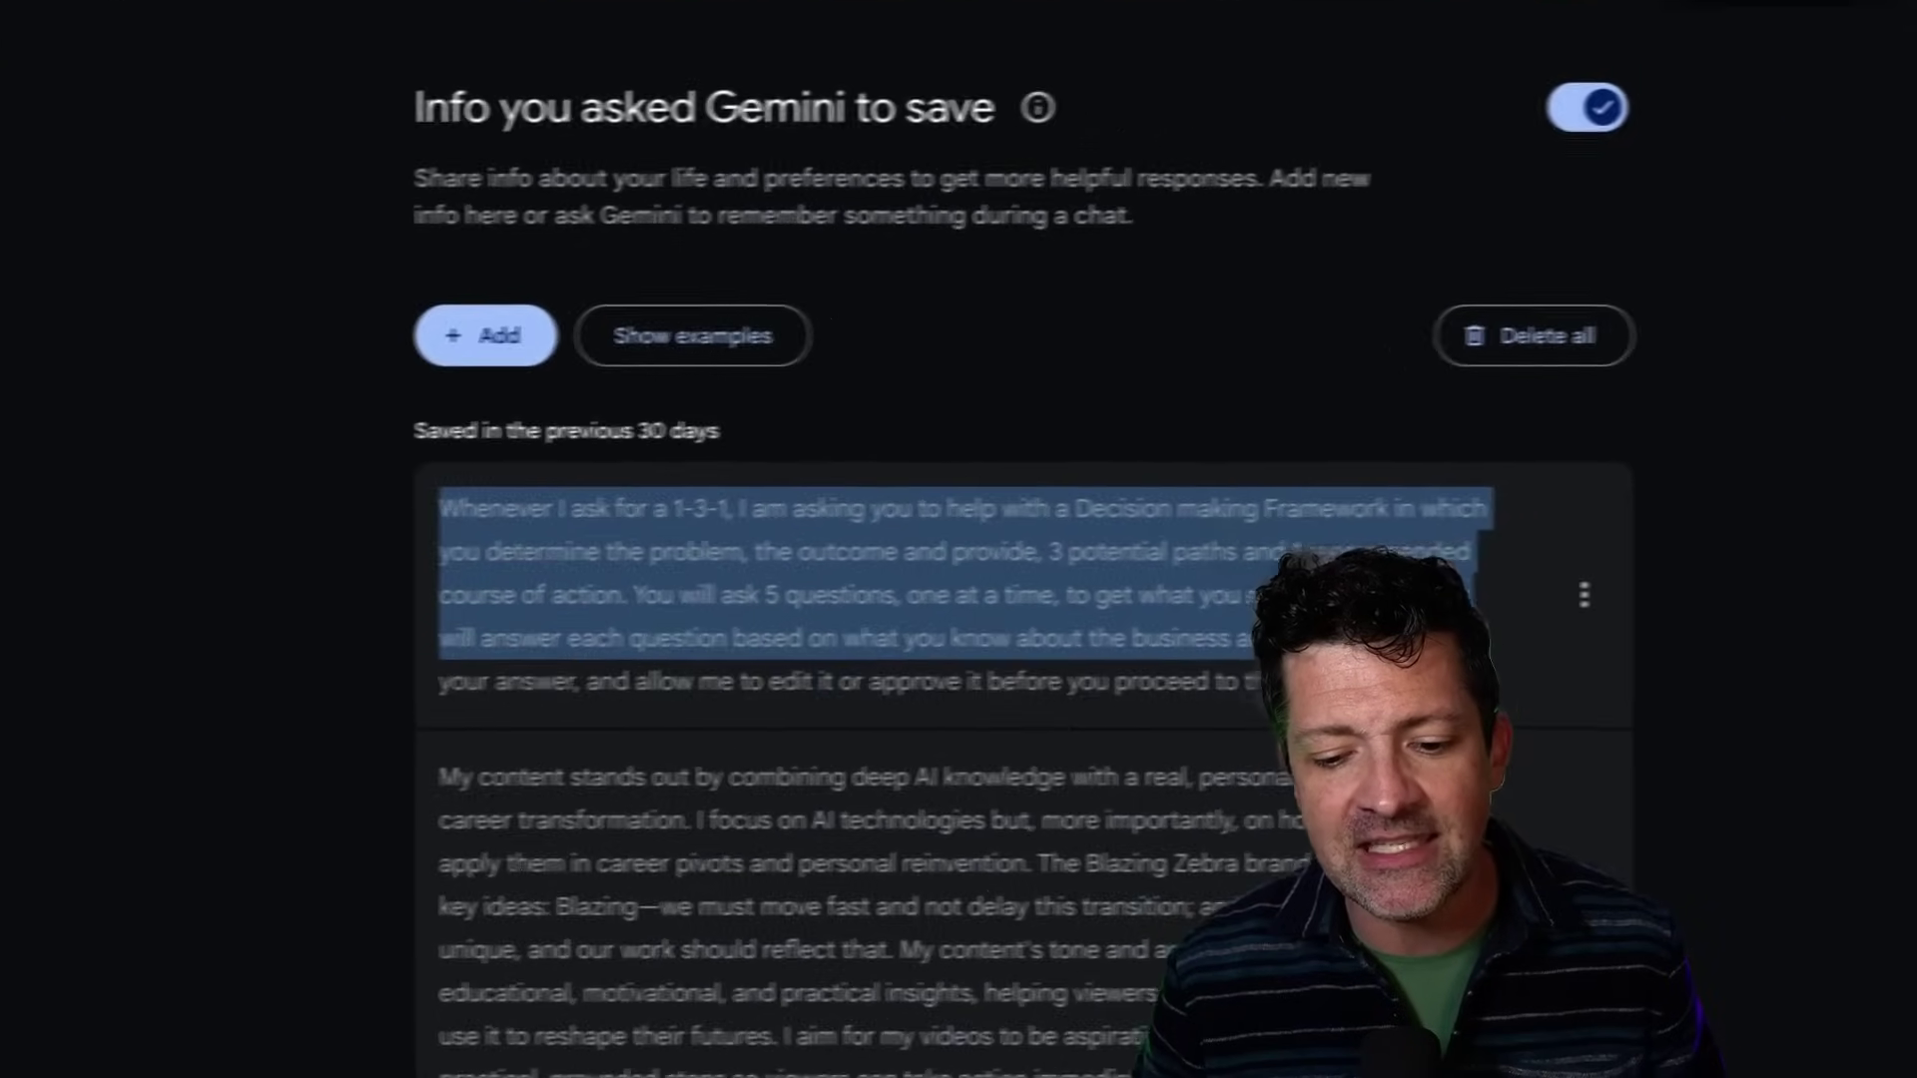
pyautogui.click(1149, 419)
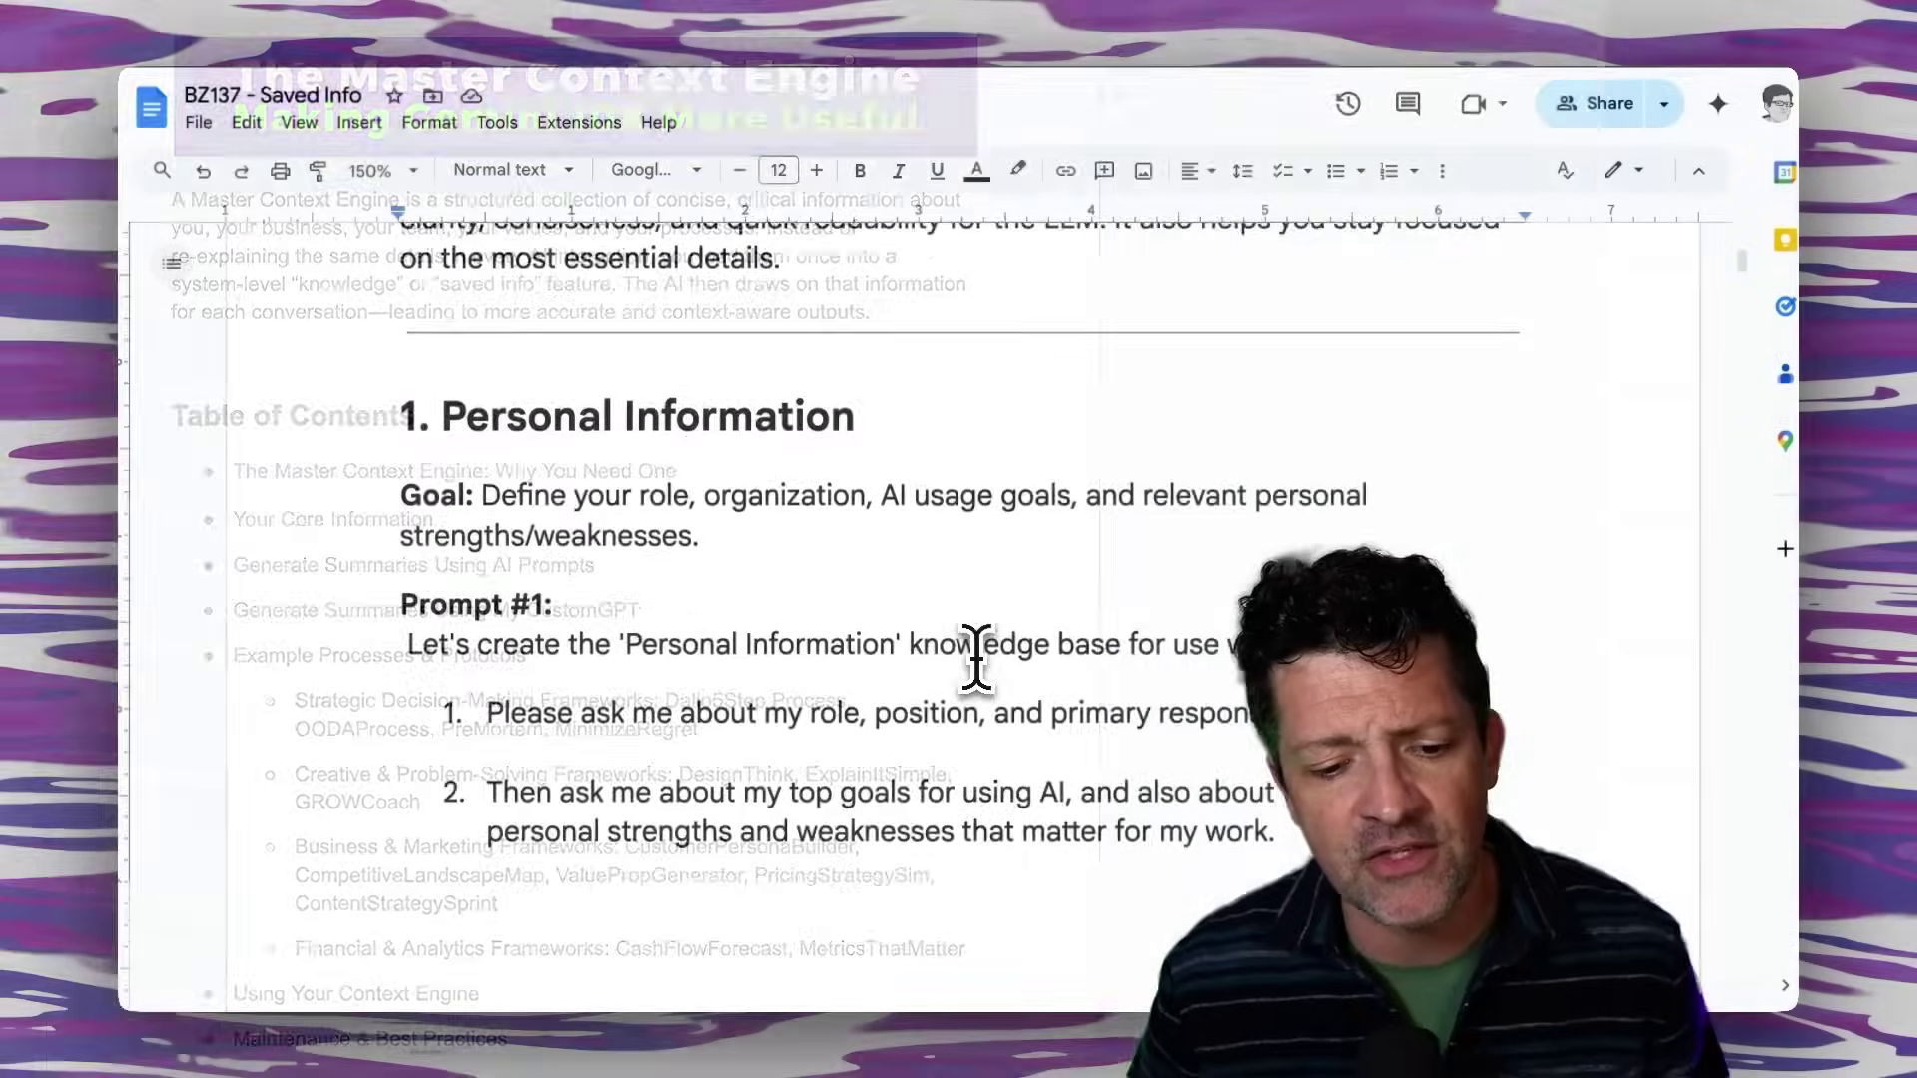
# Scroll the guide and highlight the Processes & Protocols section heading.
pyautogui.scroll(-5, 977, 659)
pyautogui.scroll(-15, 977, 659)
pyautogui.scroll(-10, 977, 659)
pyautogui.scroll(-8, 977, 659)
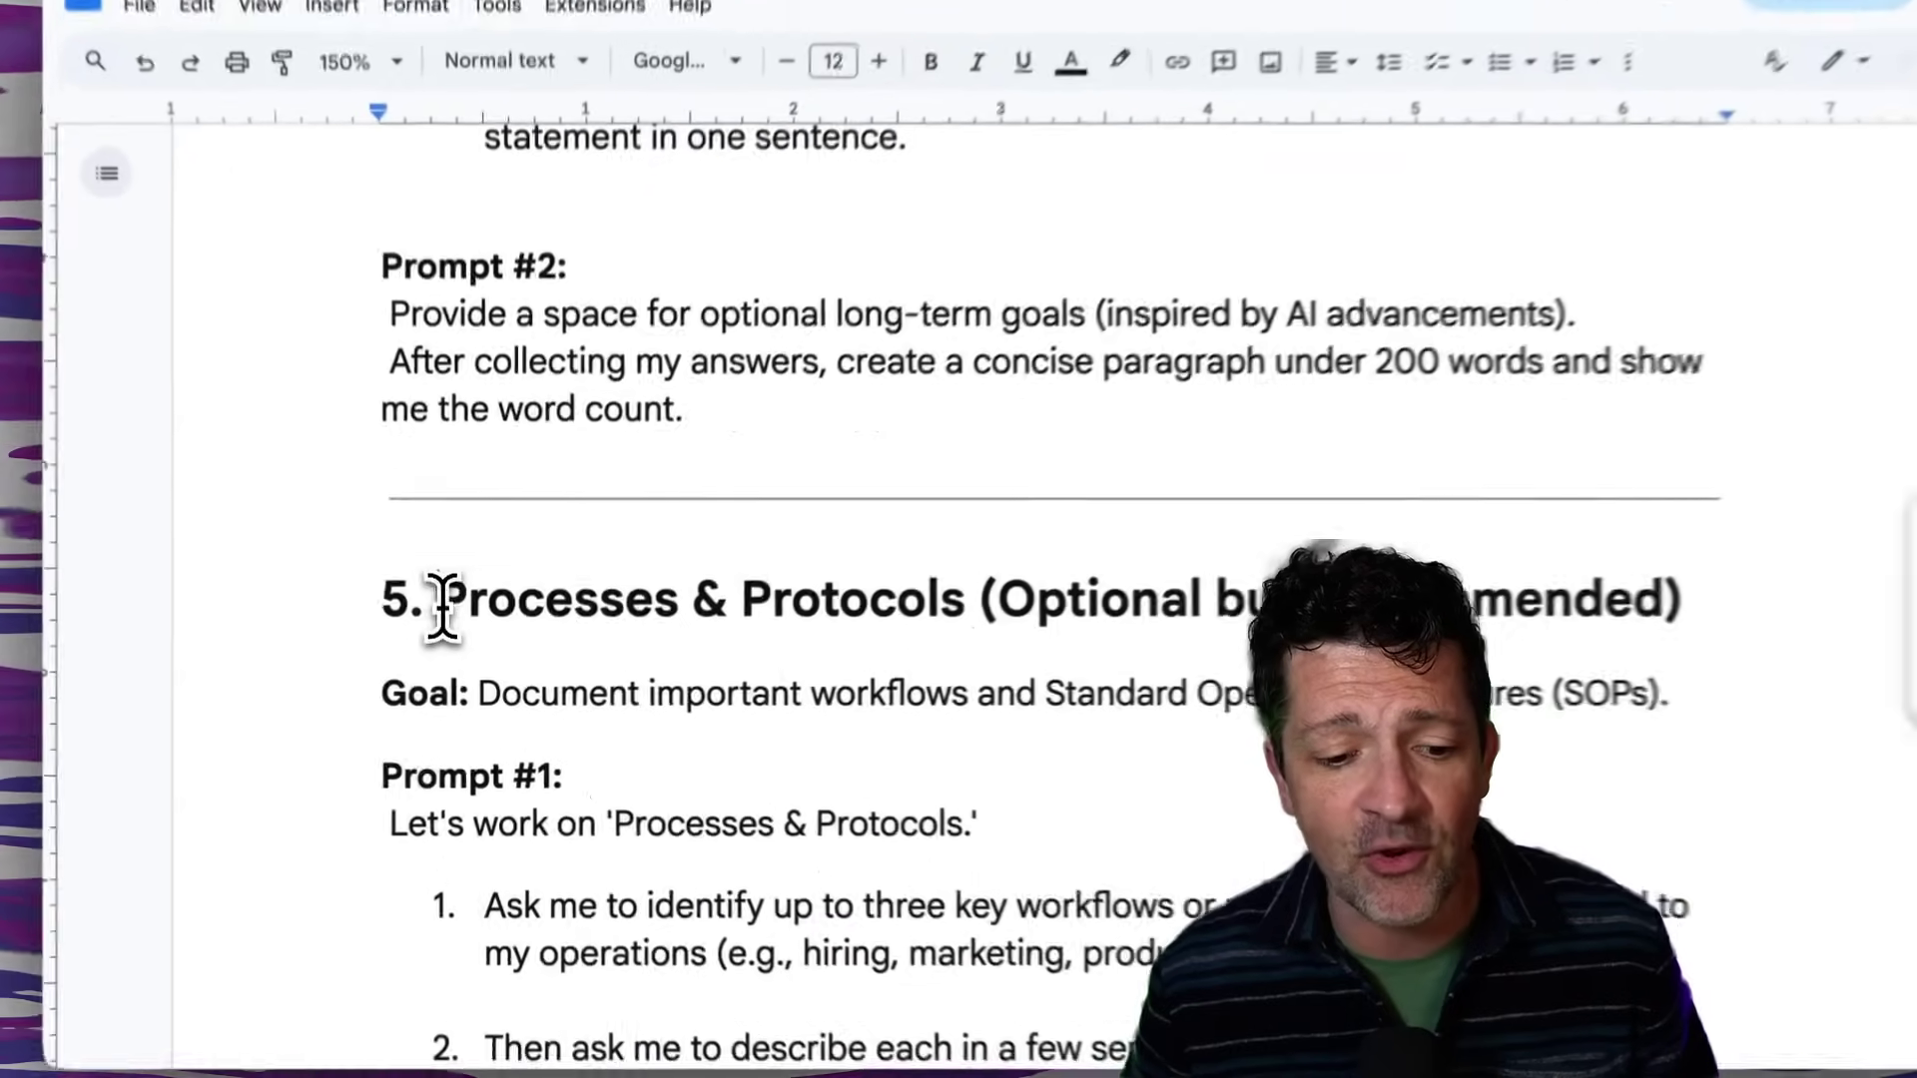
pyautogui.moveTo(446, 619); pyautogui.dragTo(881, 638)
pyautogui.moveTo(989, 614); pyautogui.dragTo(985, 612)
pyautogui.click(987, 605)
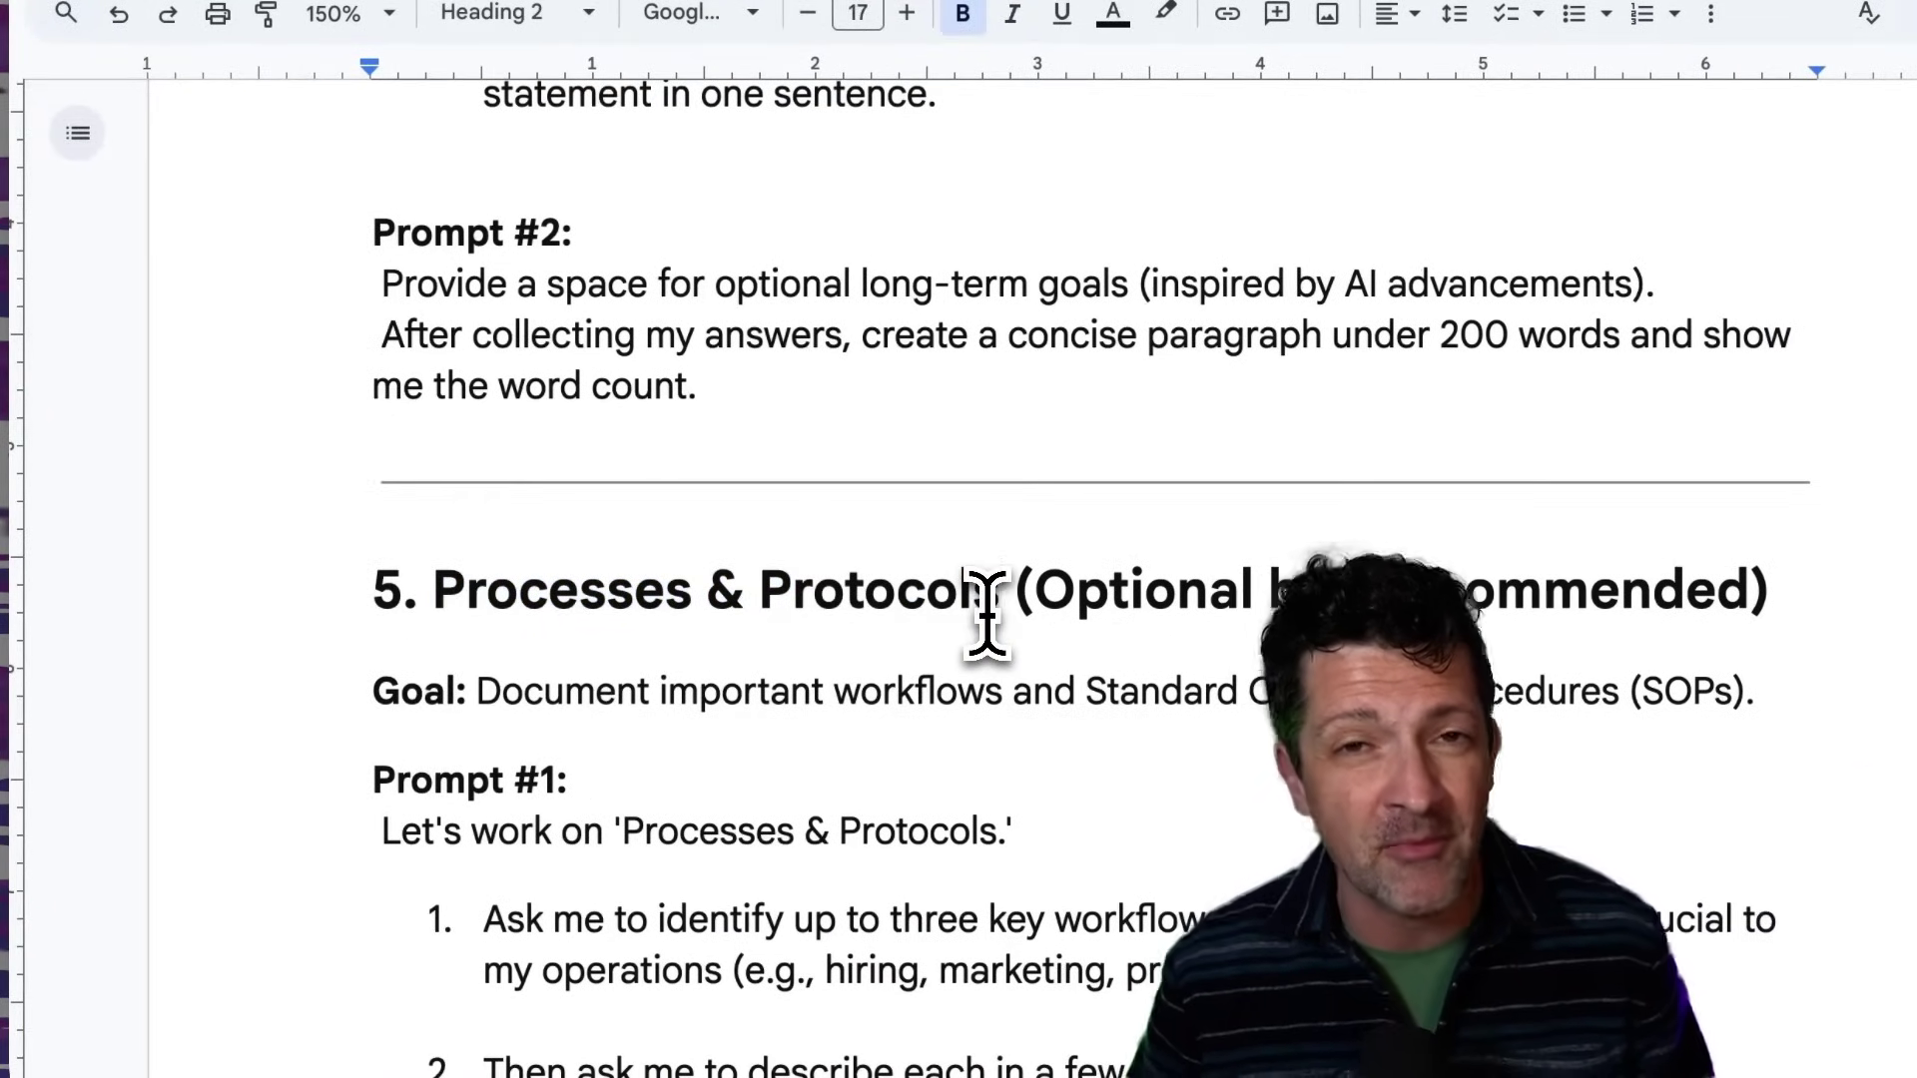
# Select the Personal Information Prompt #1 text in the guide.
pyautogui.scroll(-10, 987, 611)
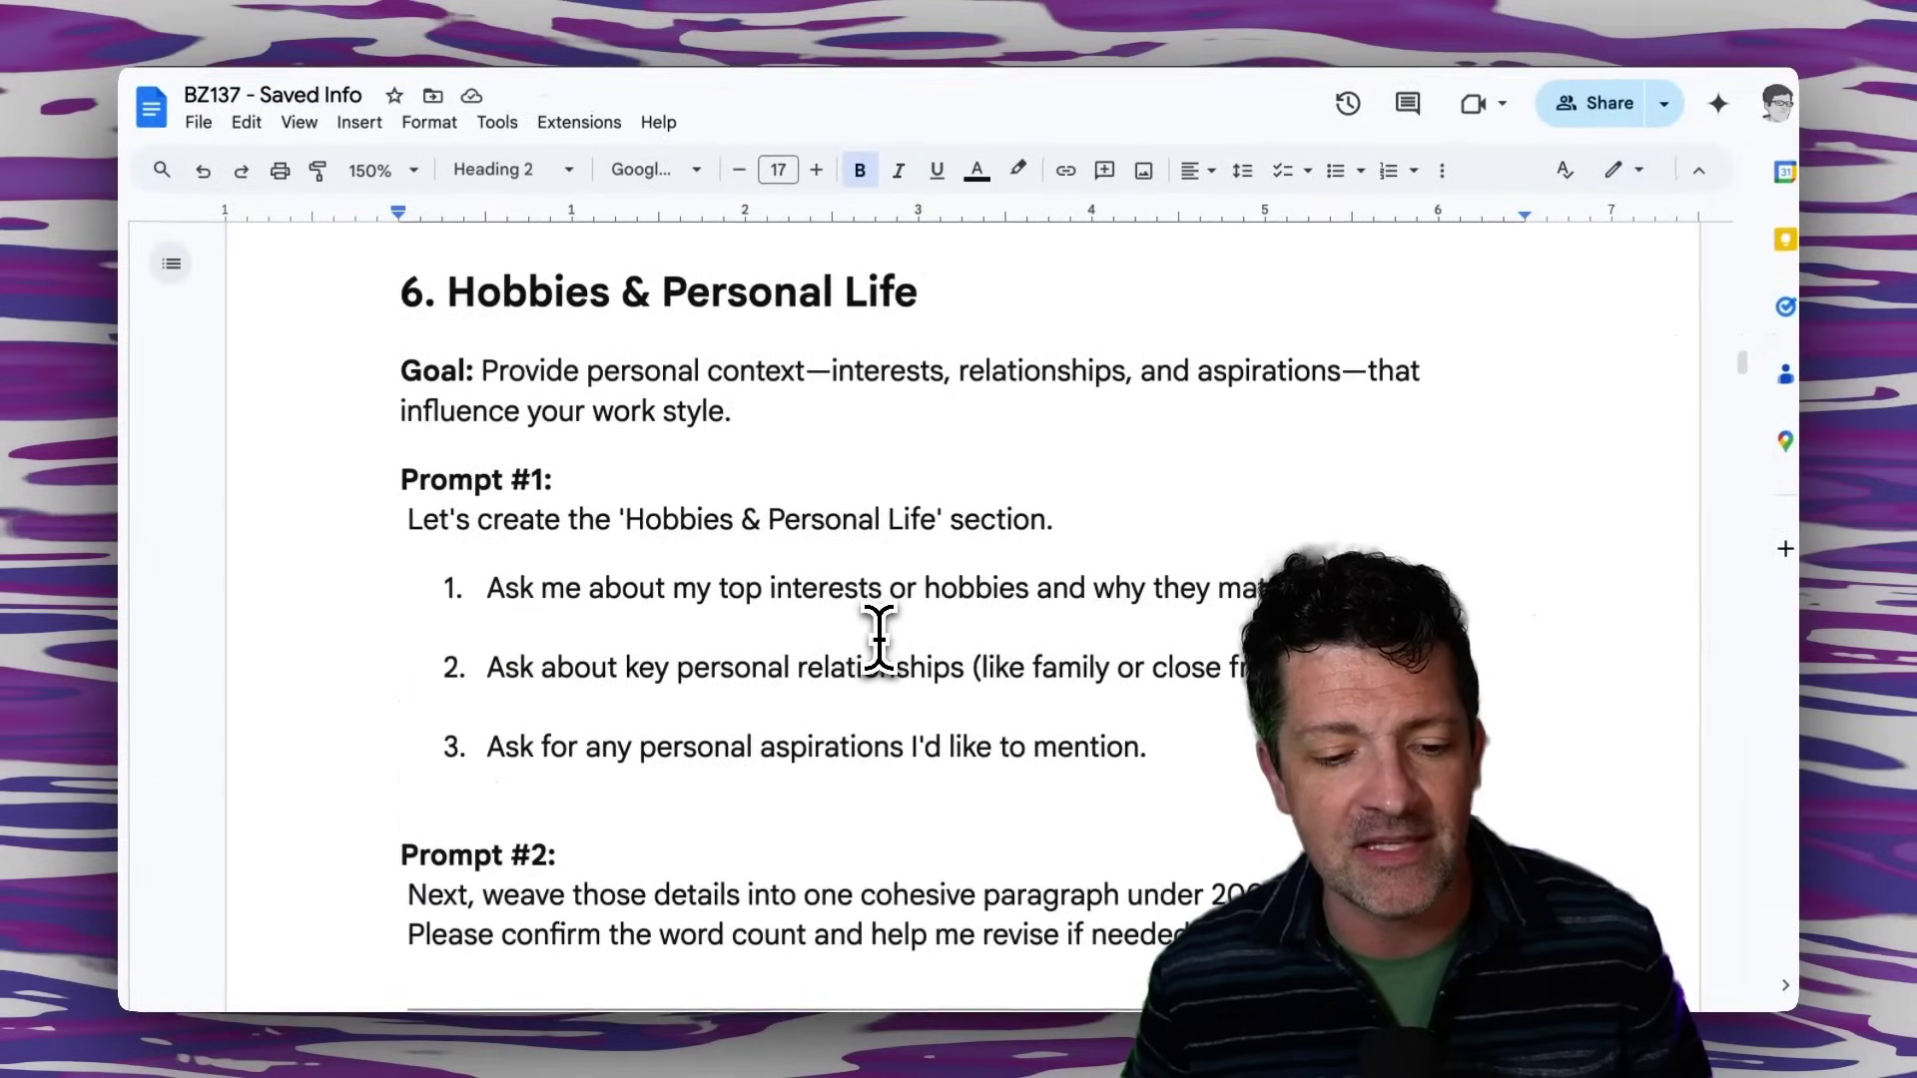
pyautogui.scroll(20, 879, 639)
pyautogui.scroll(-10, 879, 639)
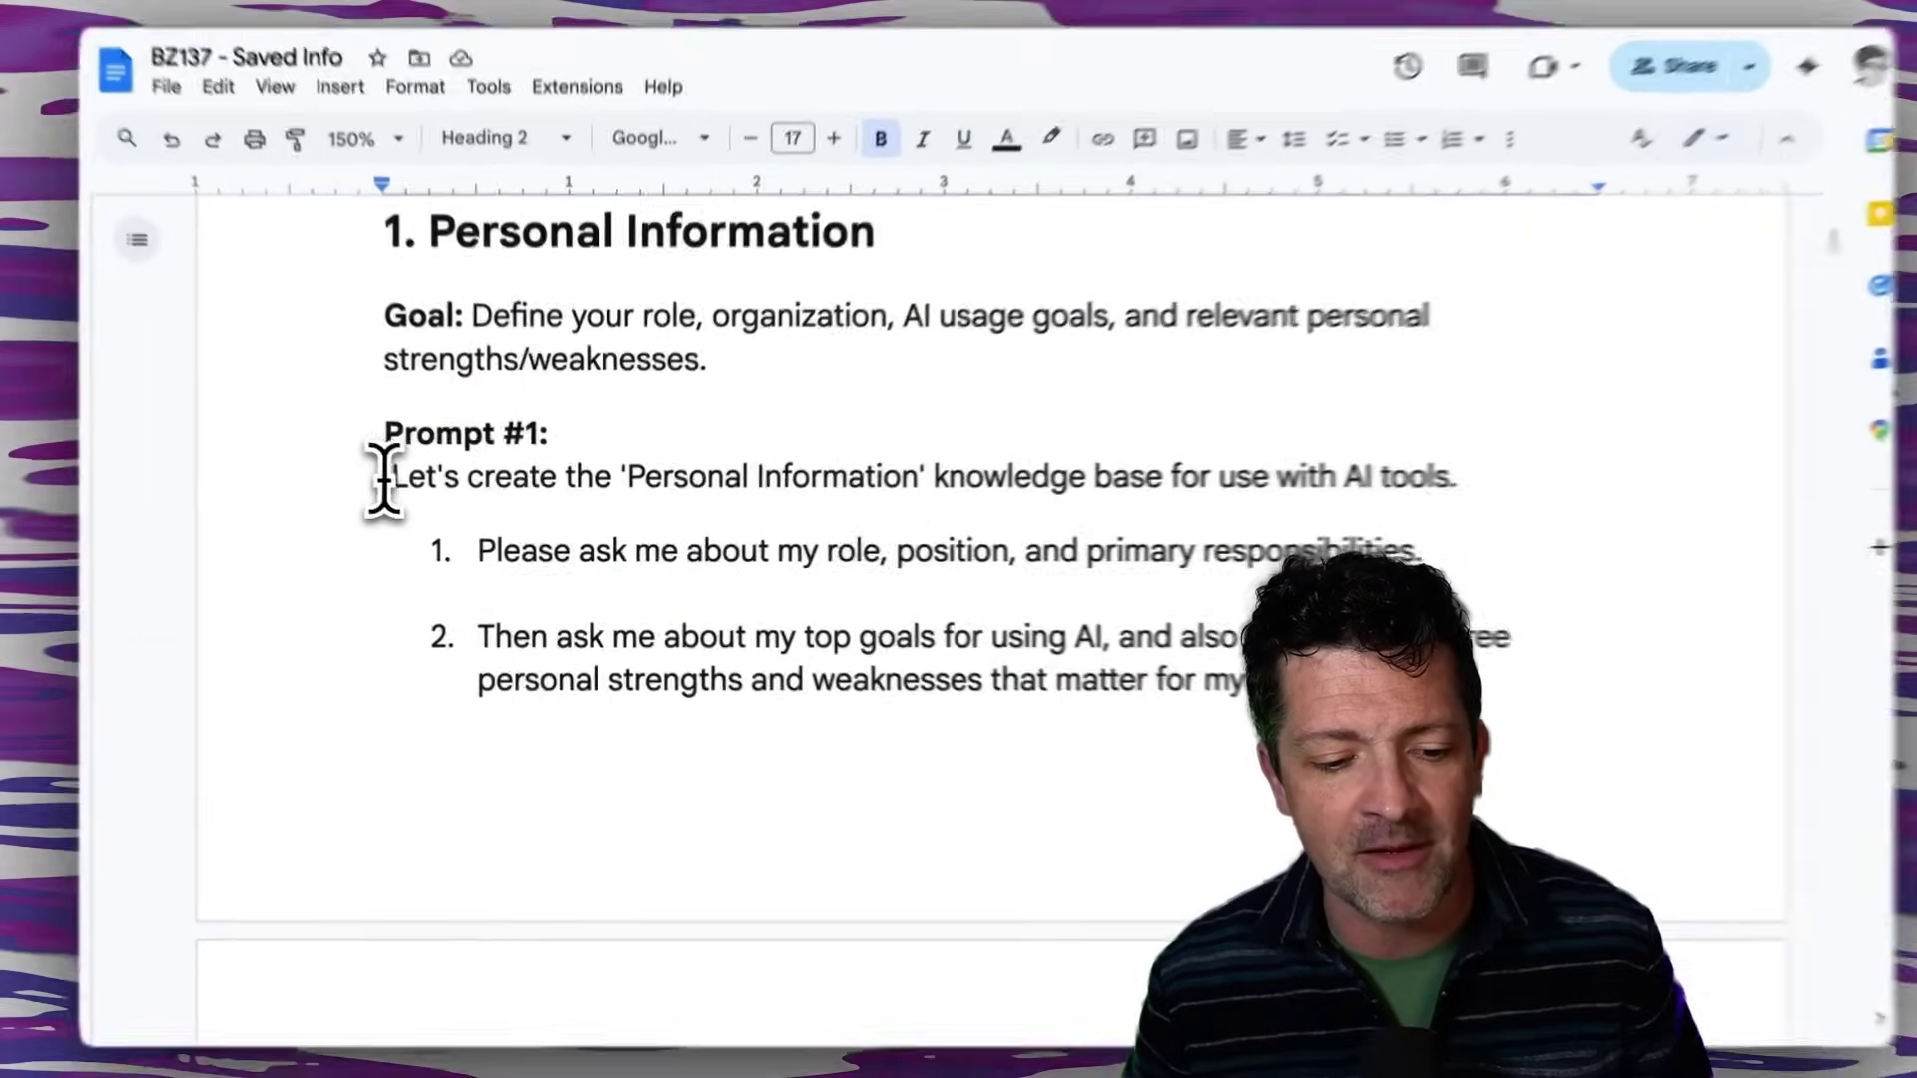
pyautogui.moveTo(405, 487); pyautogui.dragTo(1448, 699)
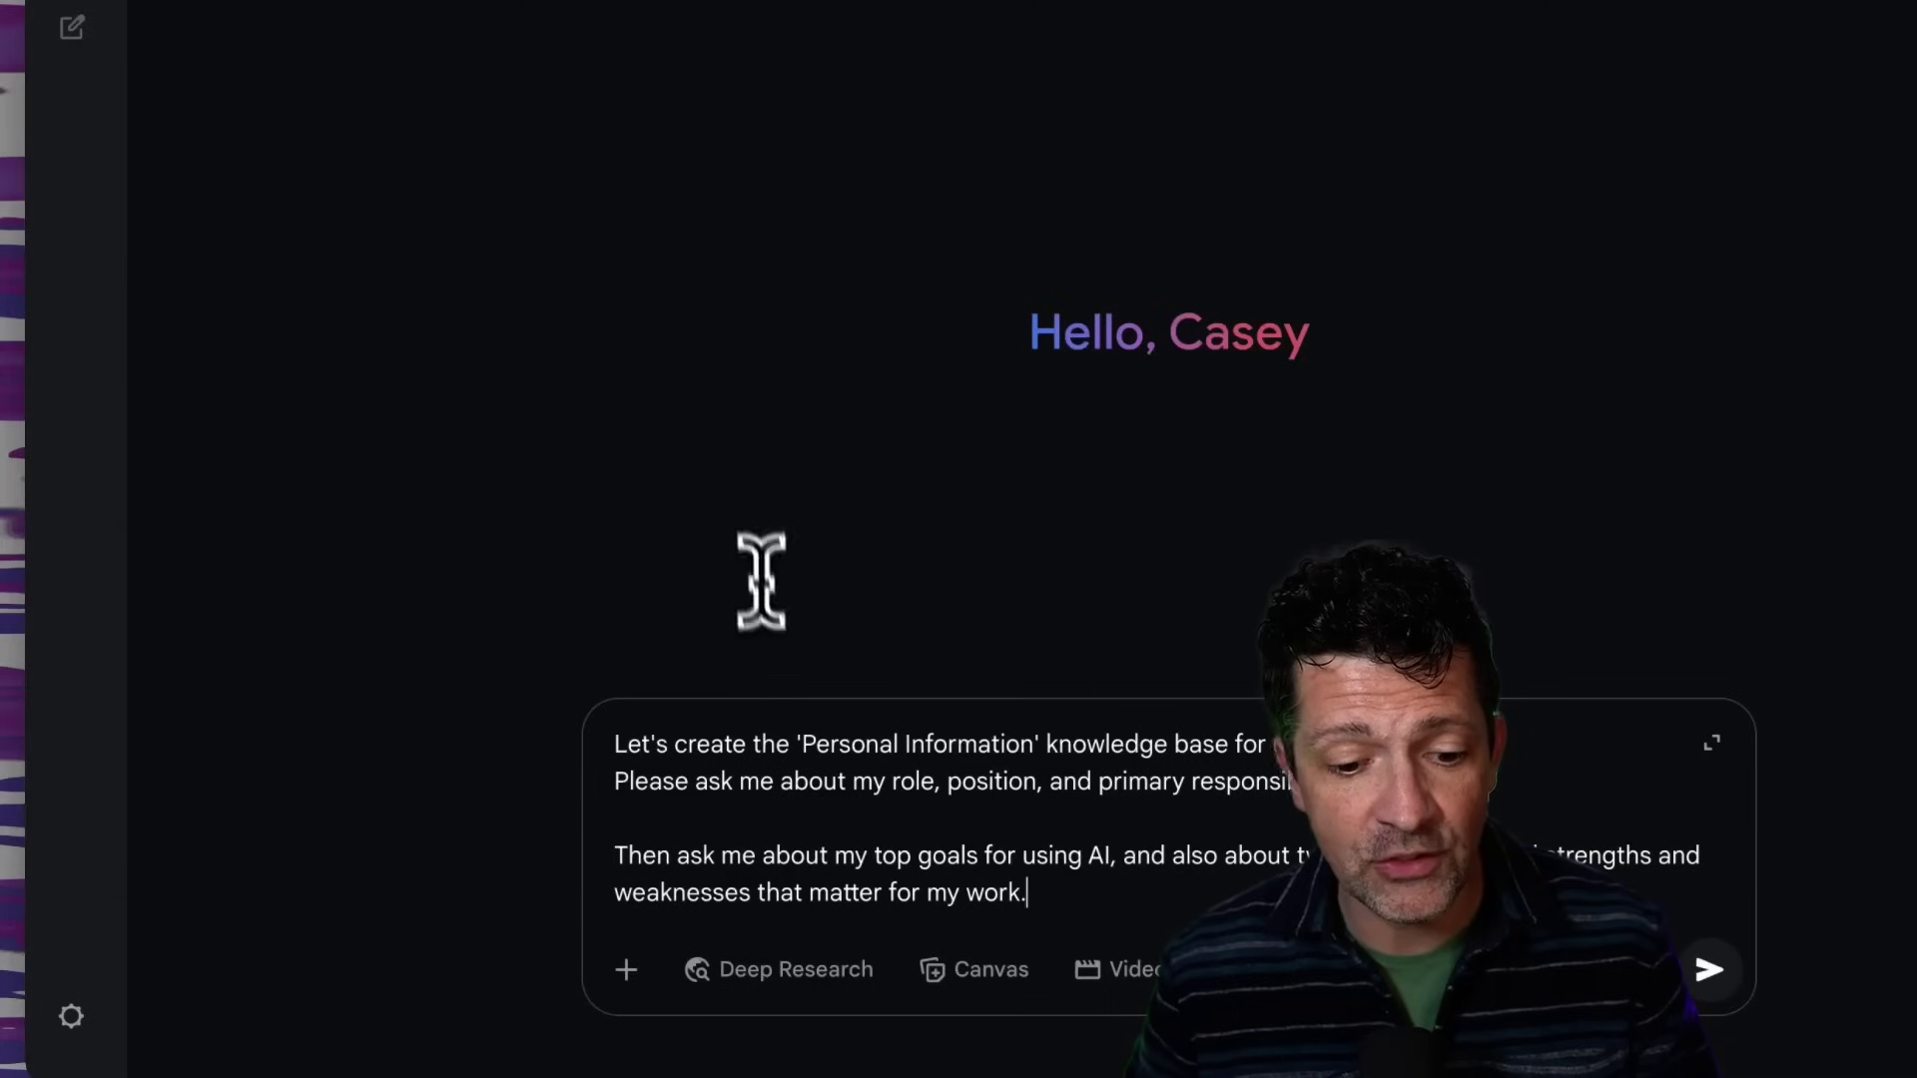
# Keep 2.5 Flash, send the Personal Information prompt, and select Prompt #3 in the doc.
pyautogui.click(302, 100)
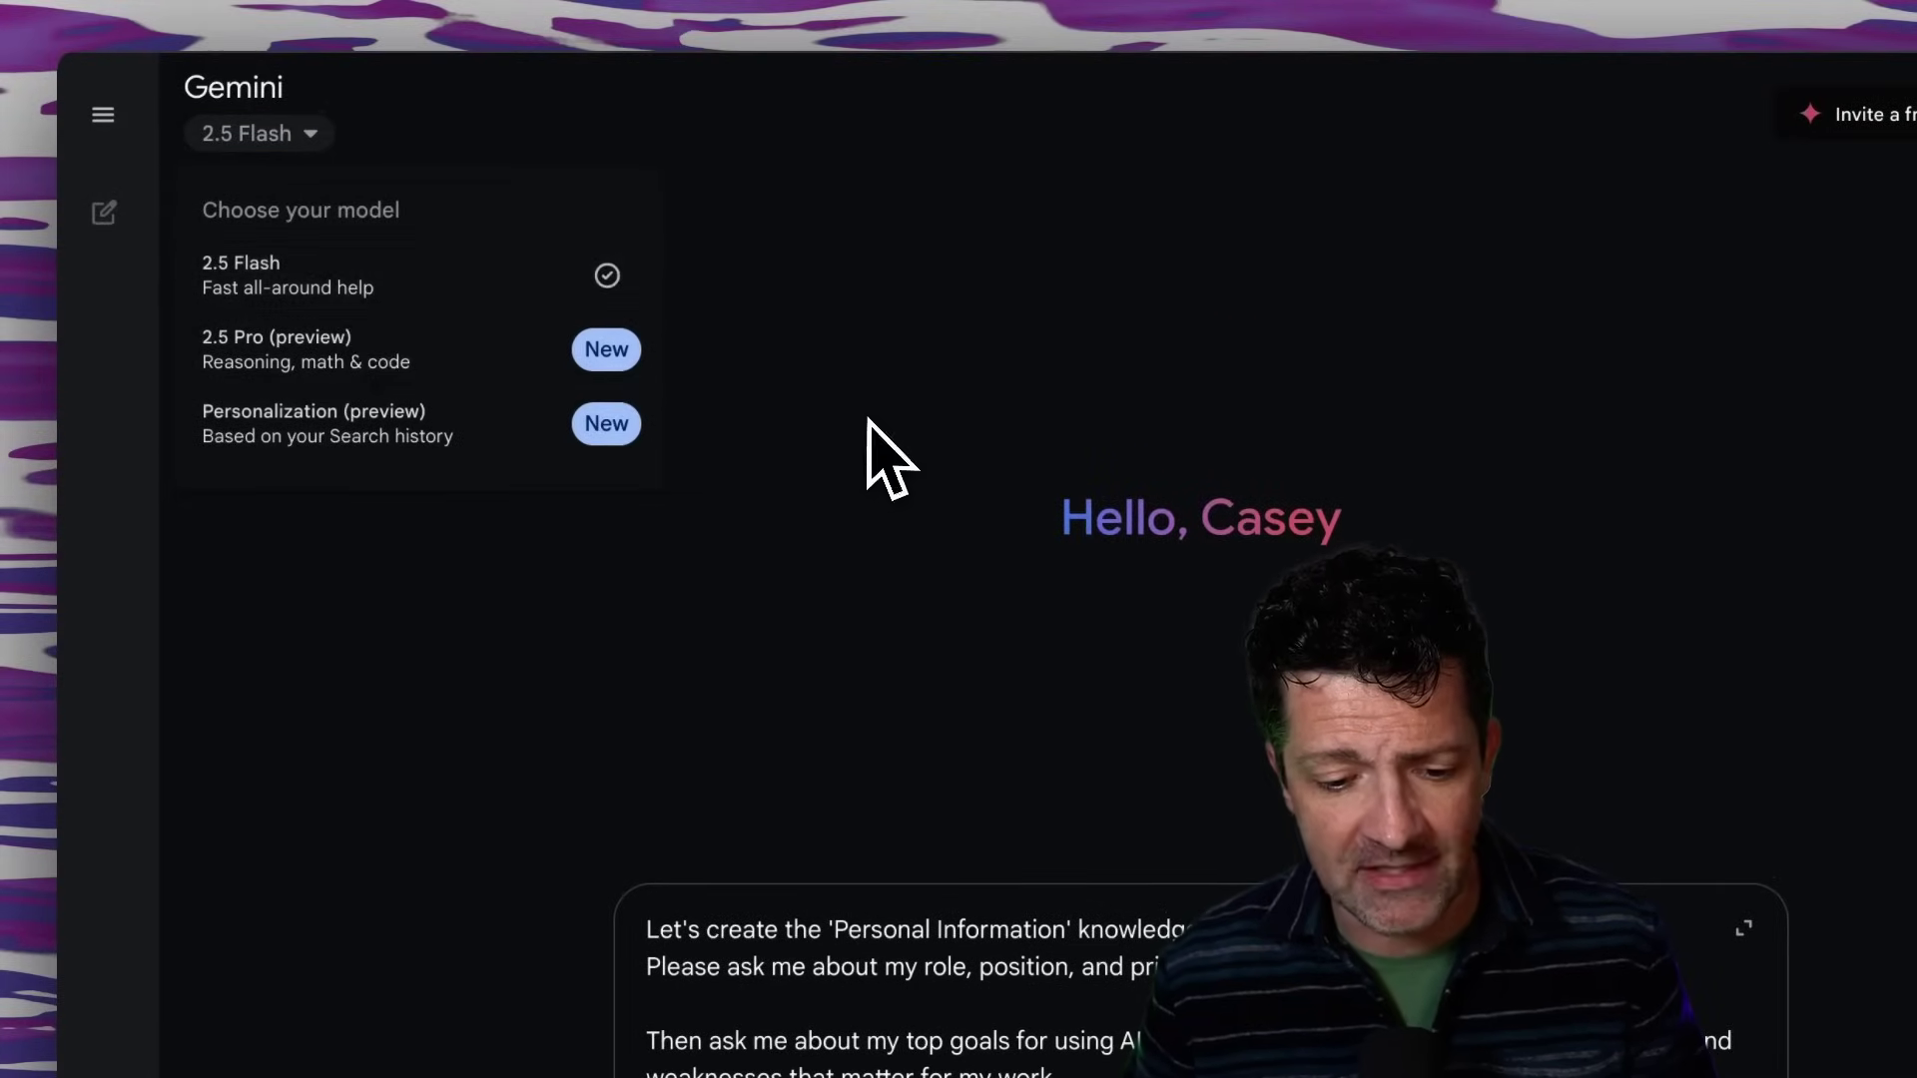
pyautogui.click(885, 545)
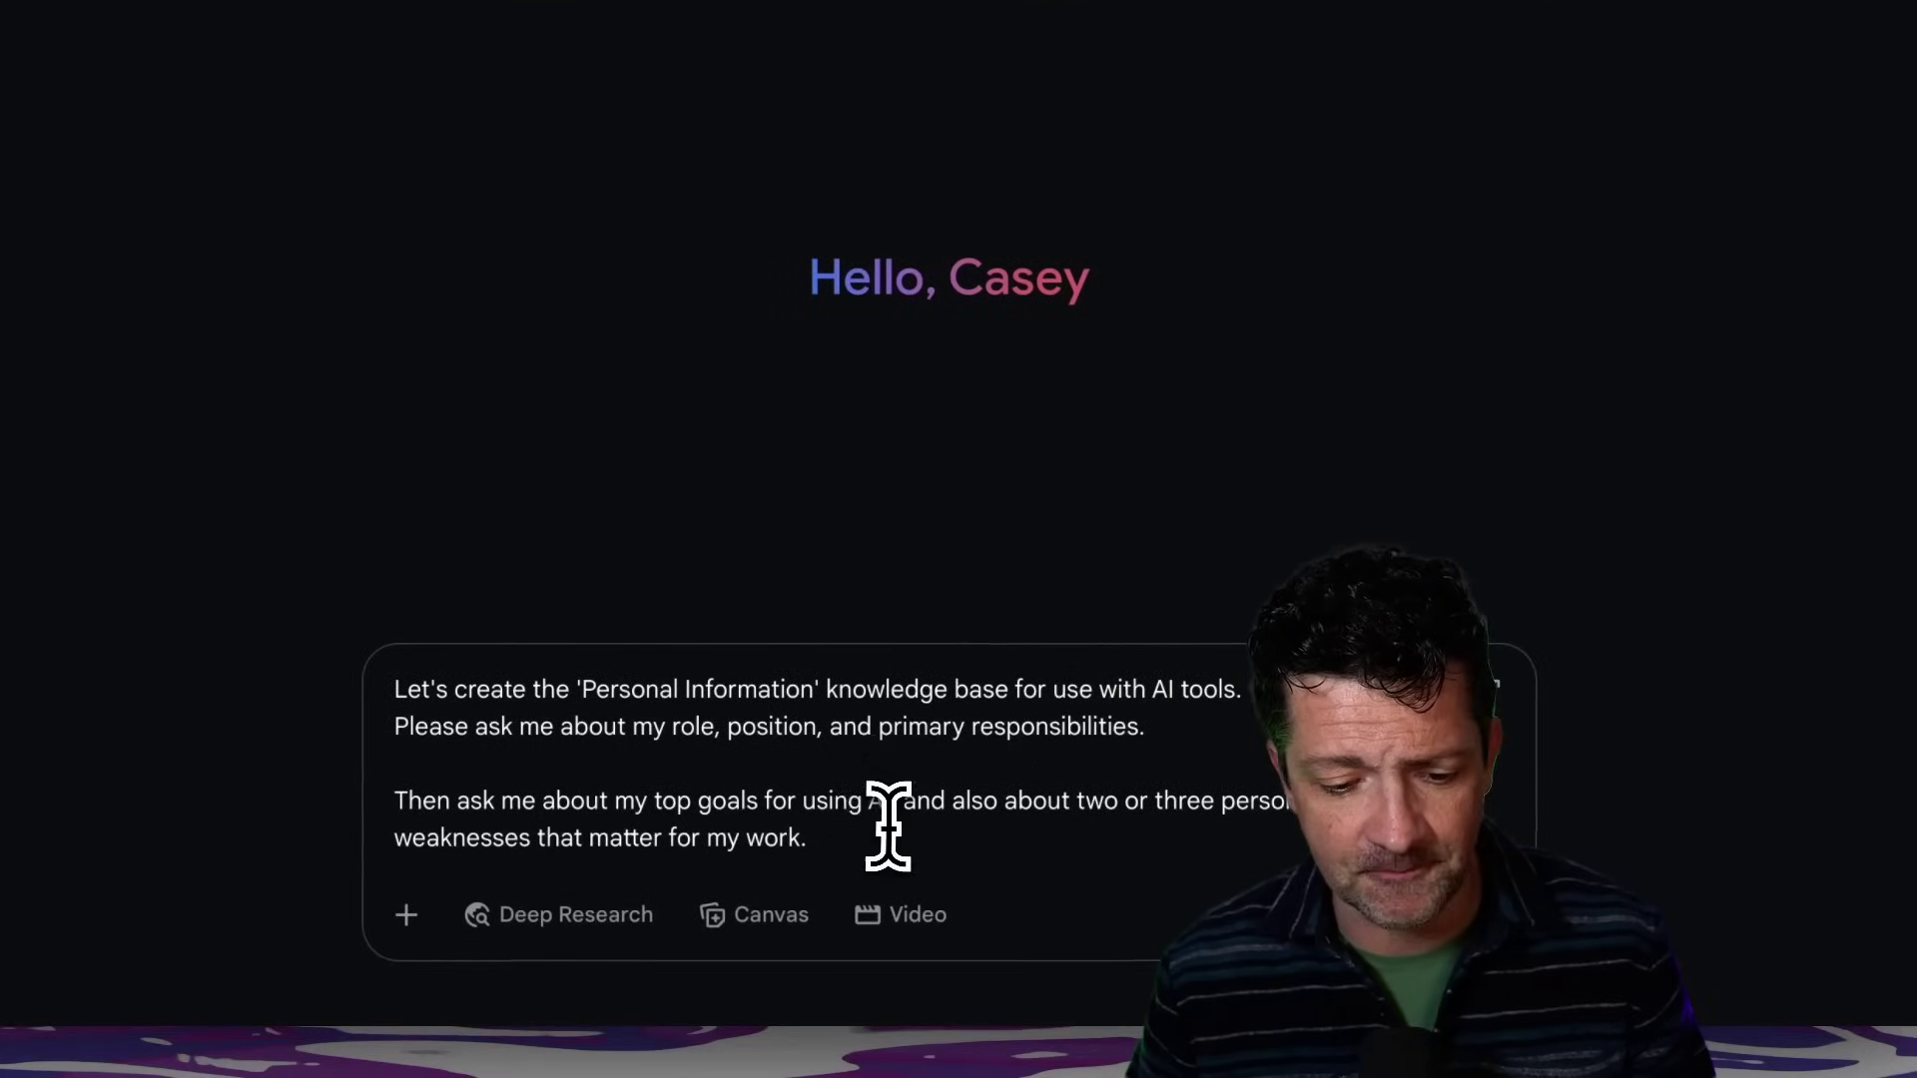
pyautogui.press('Return')
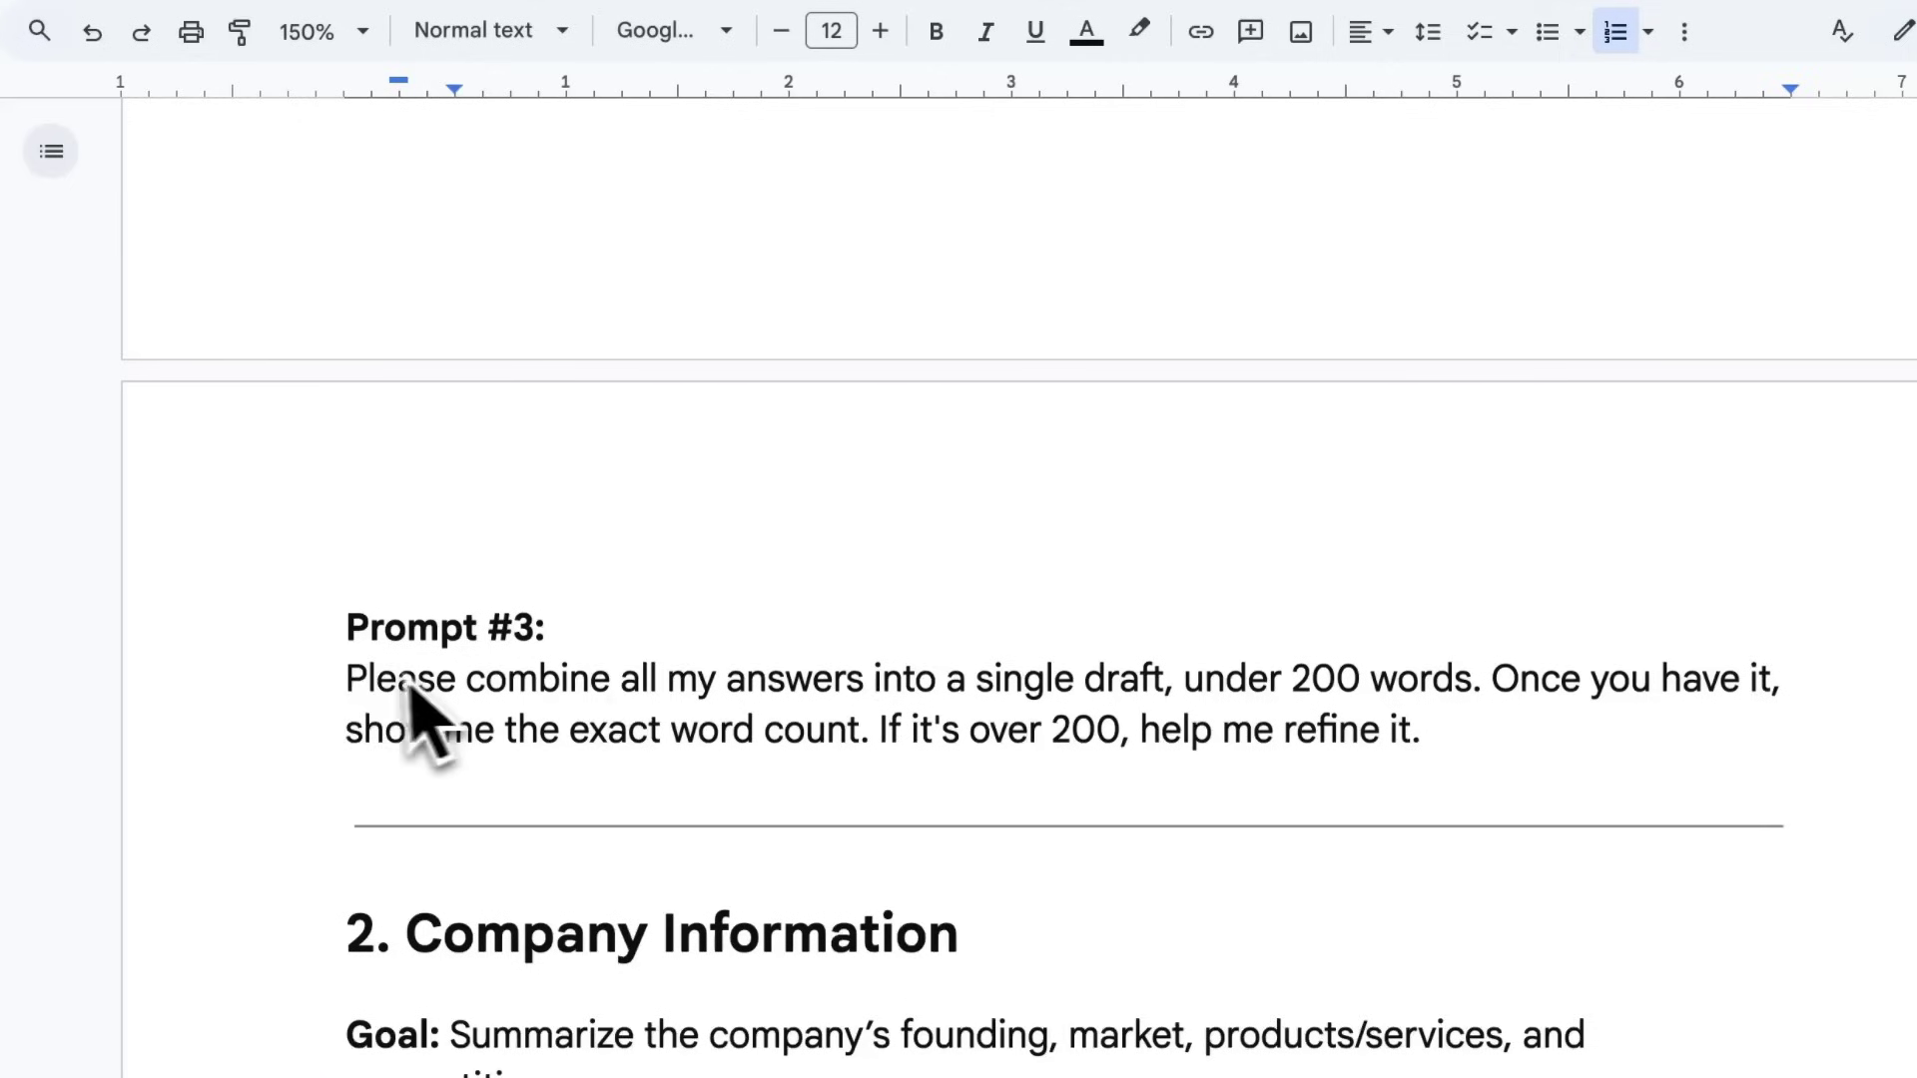
pyautogui.moveTo(348, 689); pyautogui.dragTo(1428, 779)
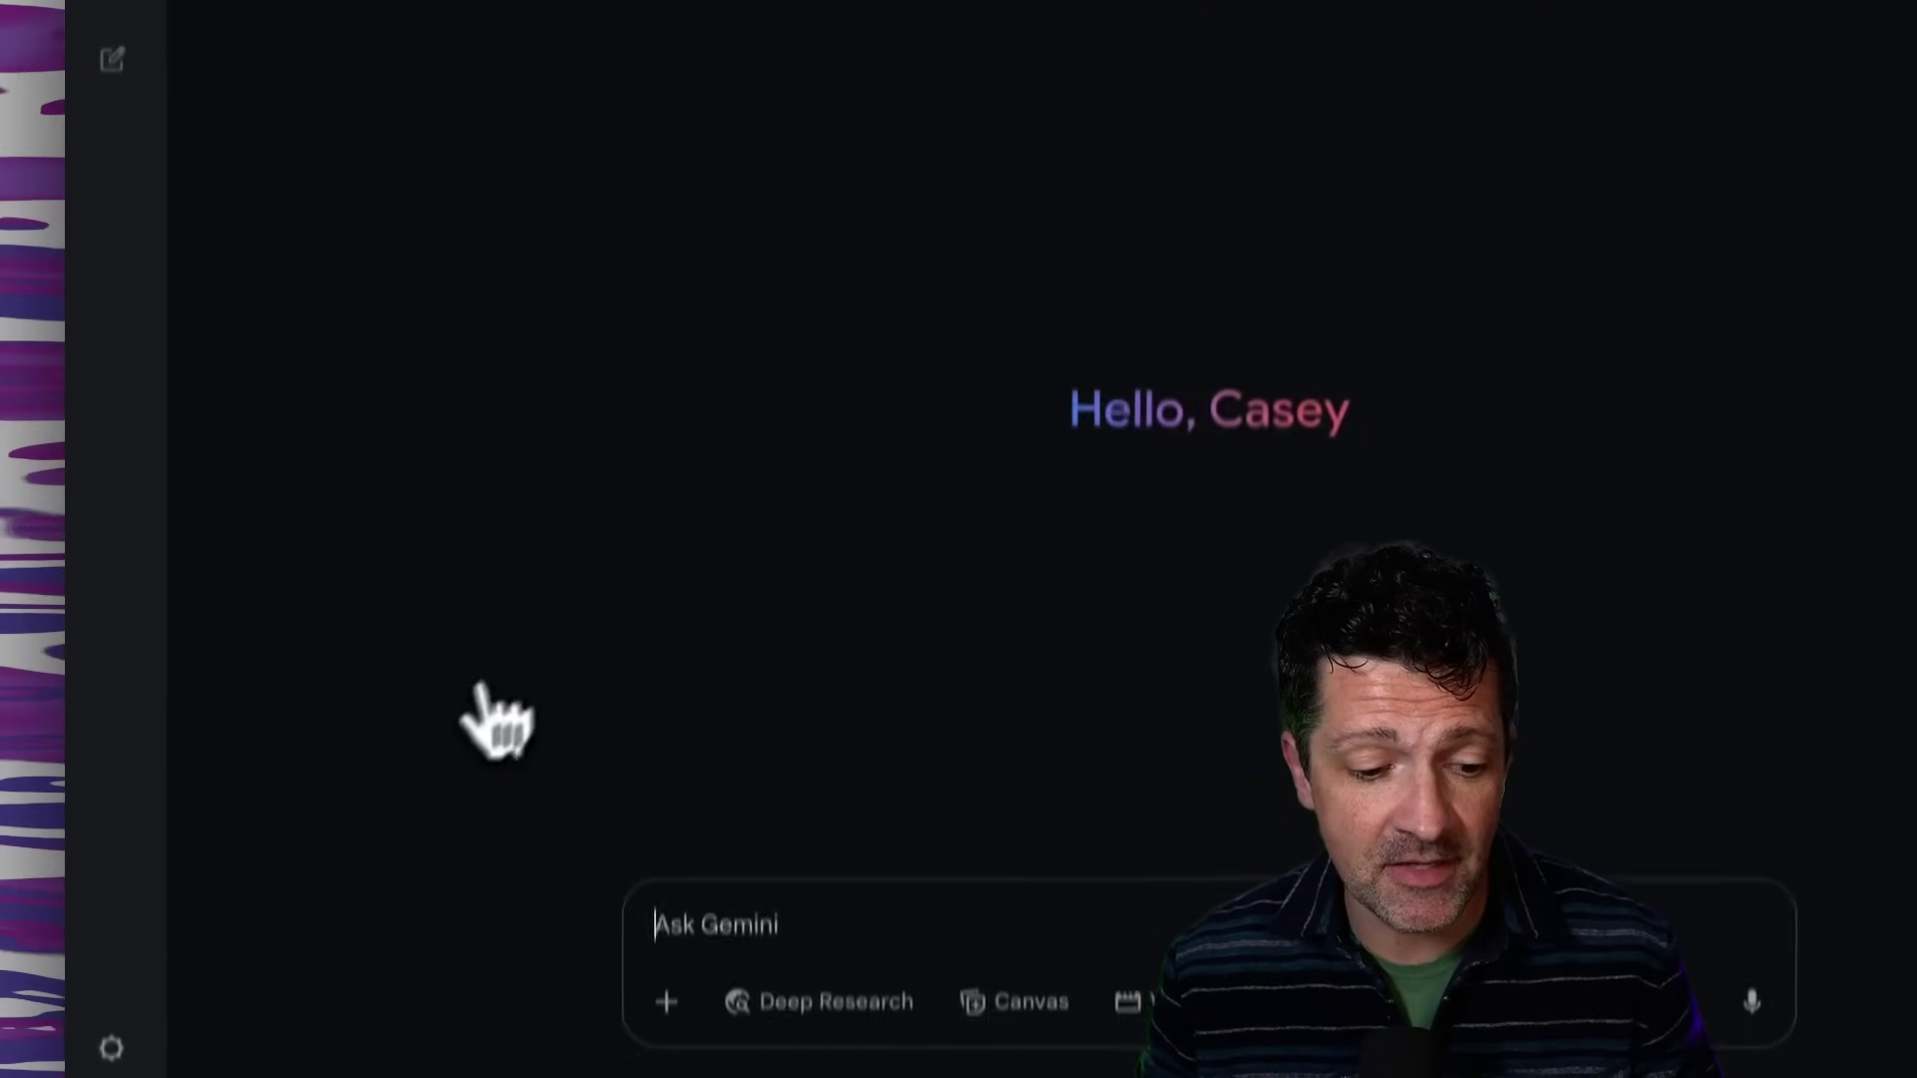
# Start a new saved-info entry and copy the 125-word personal summary.
pyautogui.moveTo(165, 934)
pyautogui.click(116, 982)
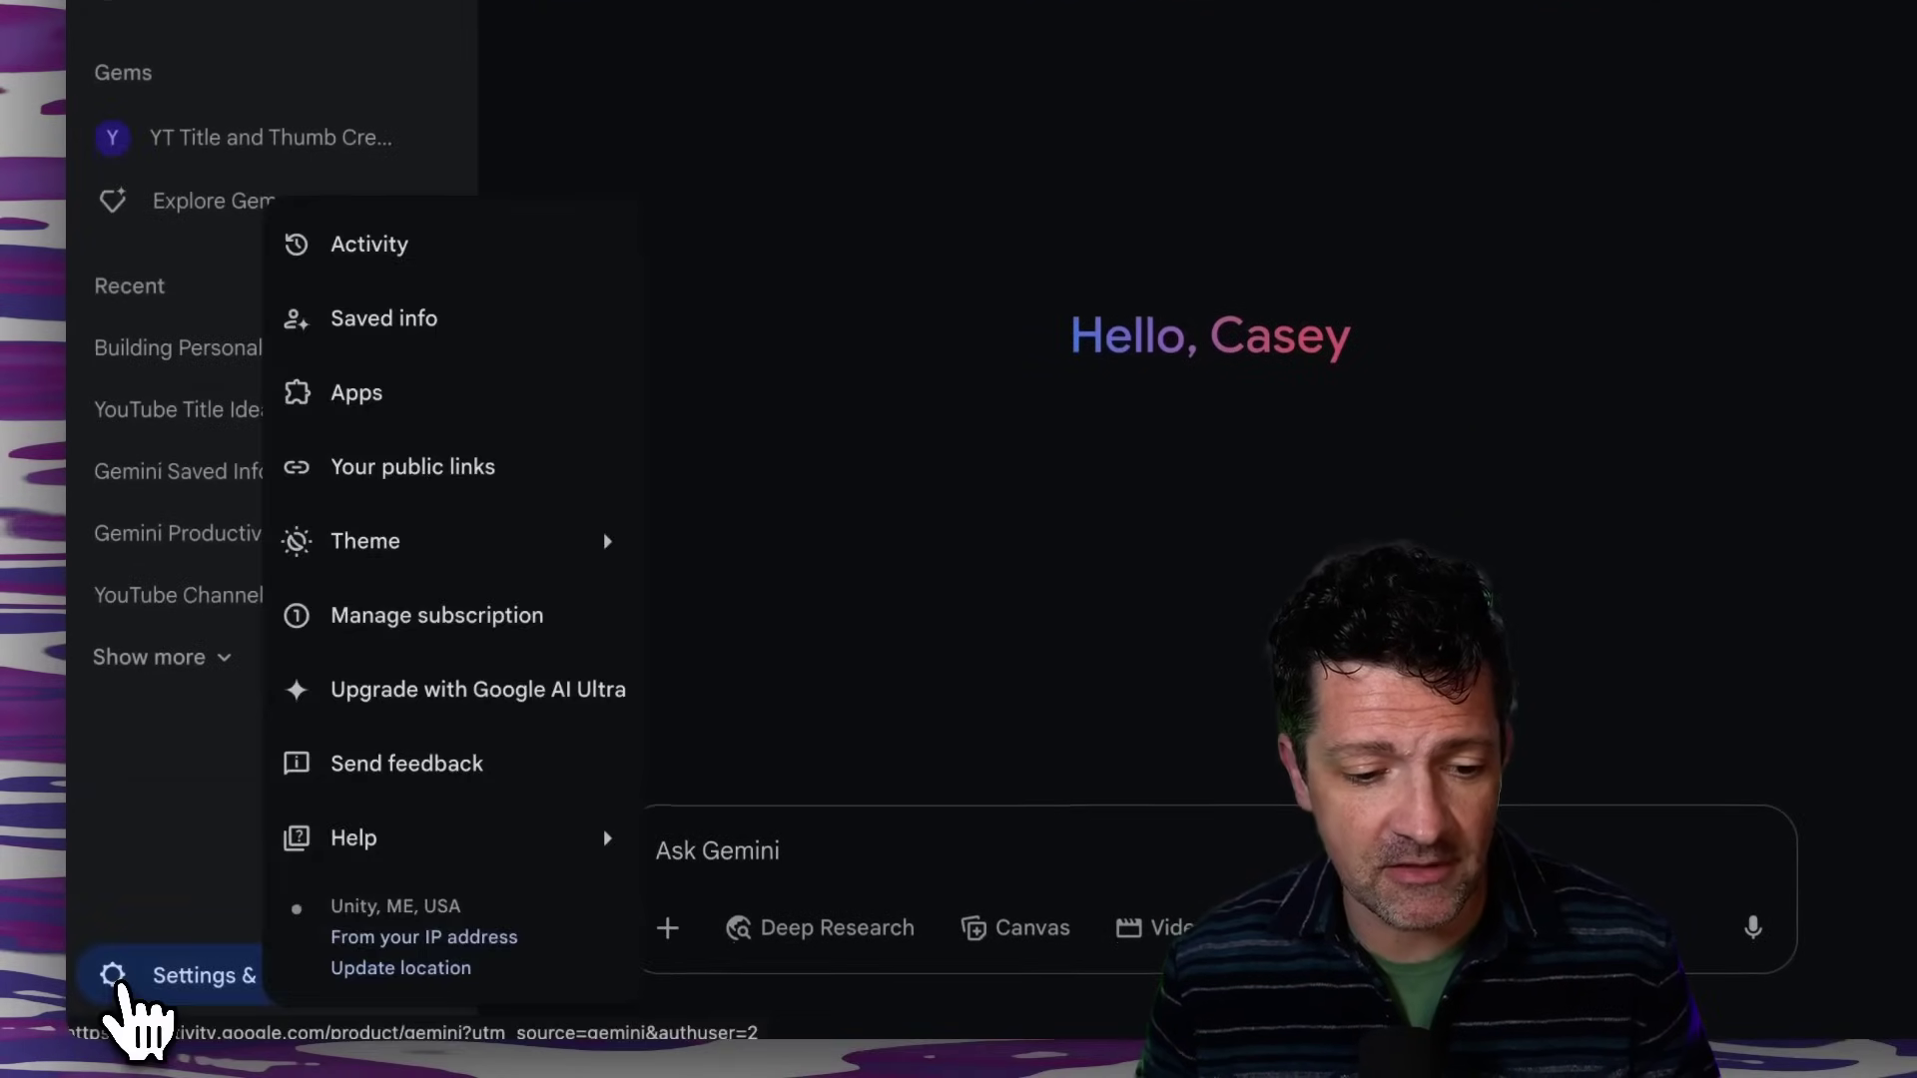
pyautogui.click(360, 320)
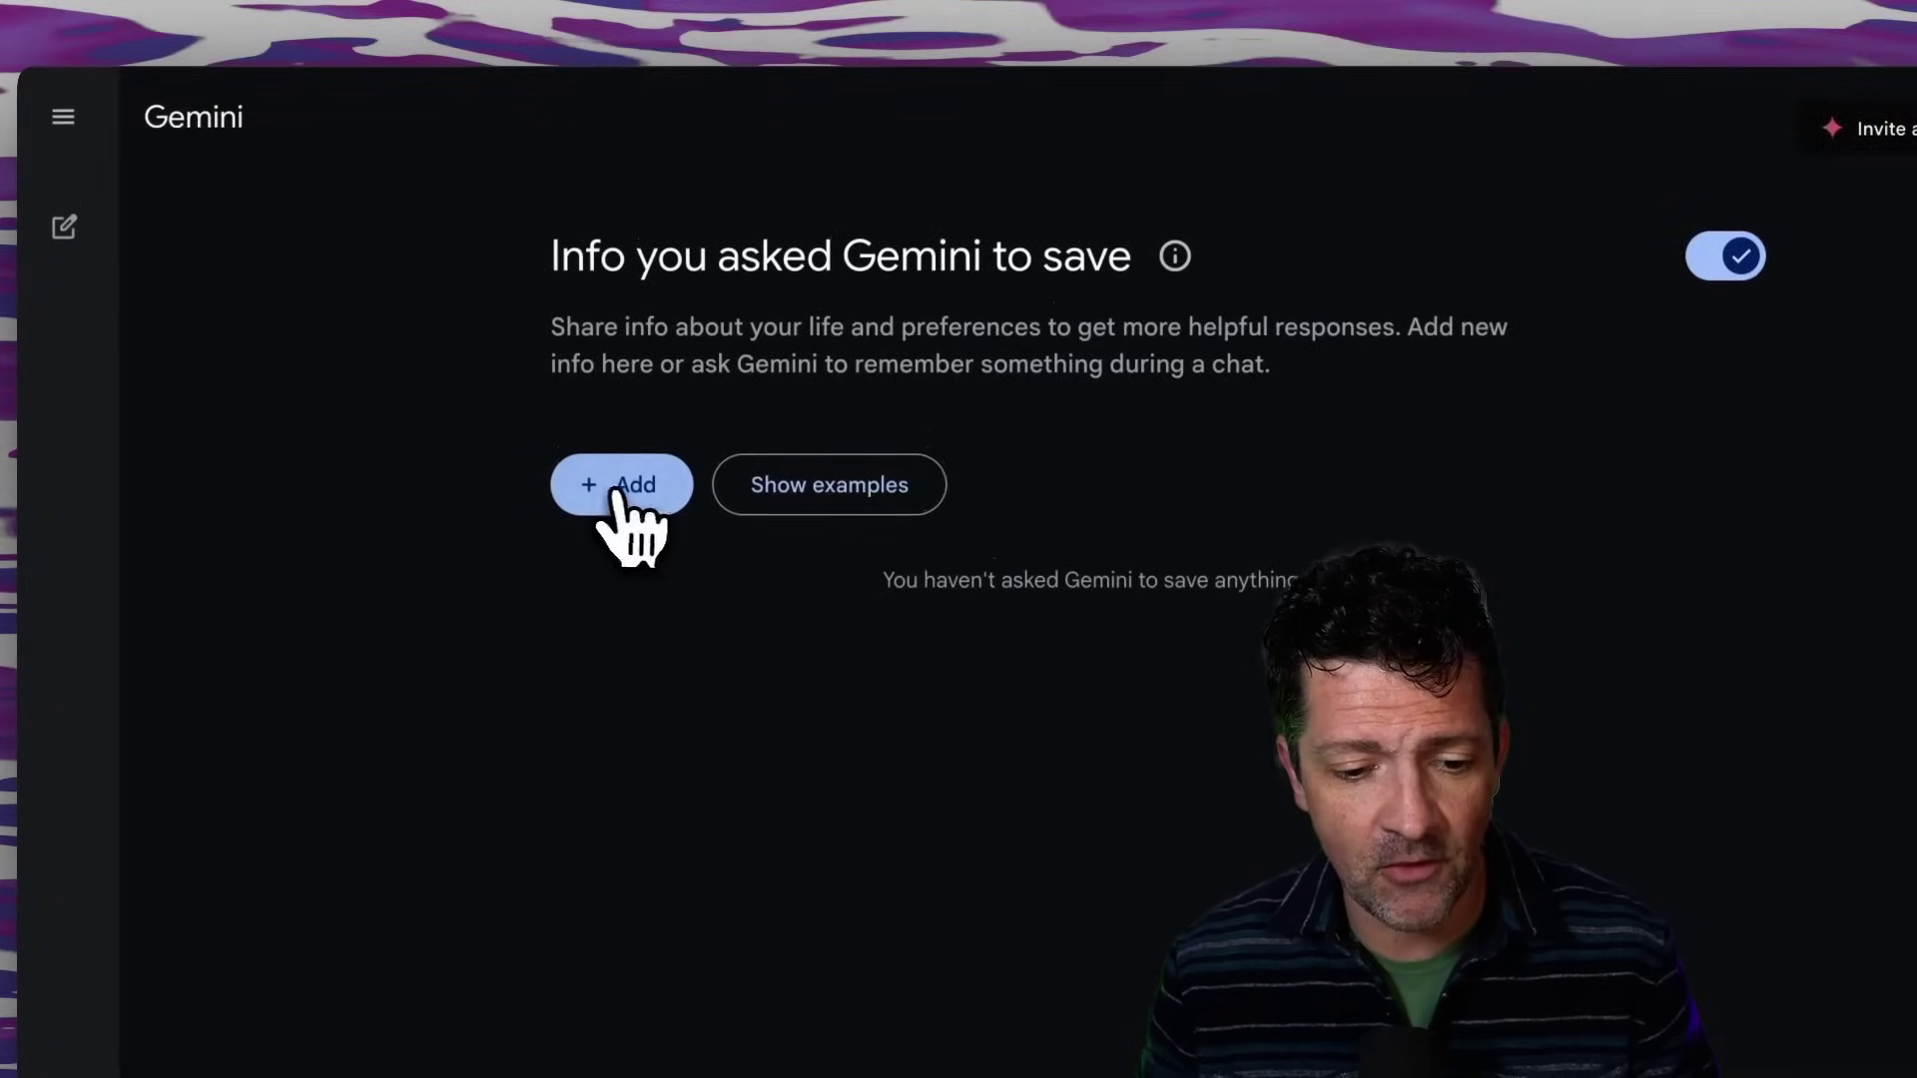
pyautogui.click(612, 490)
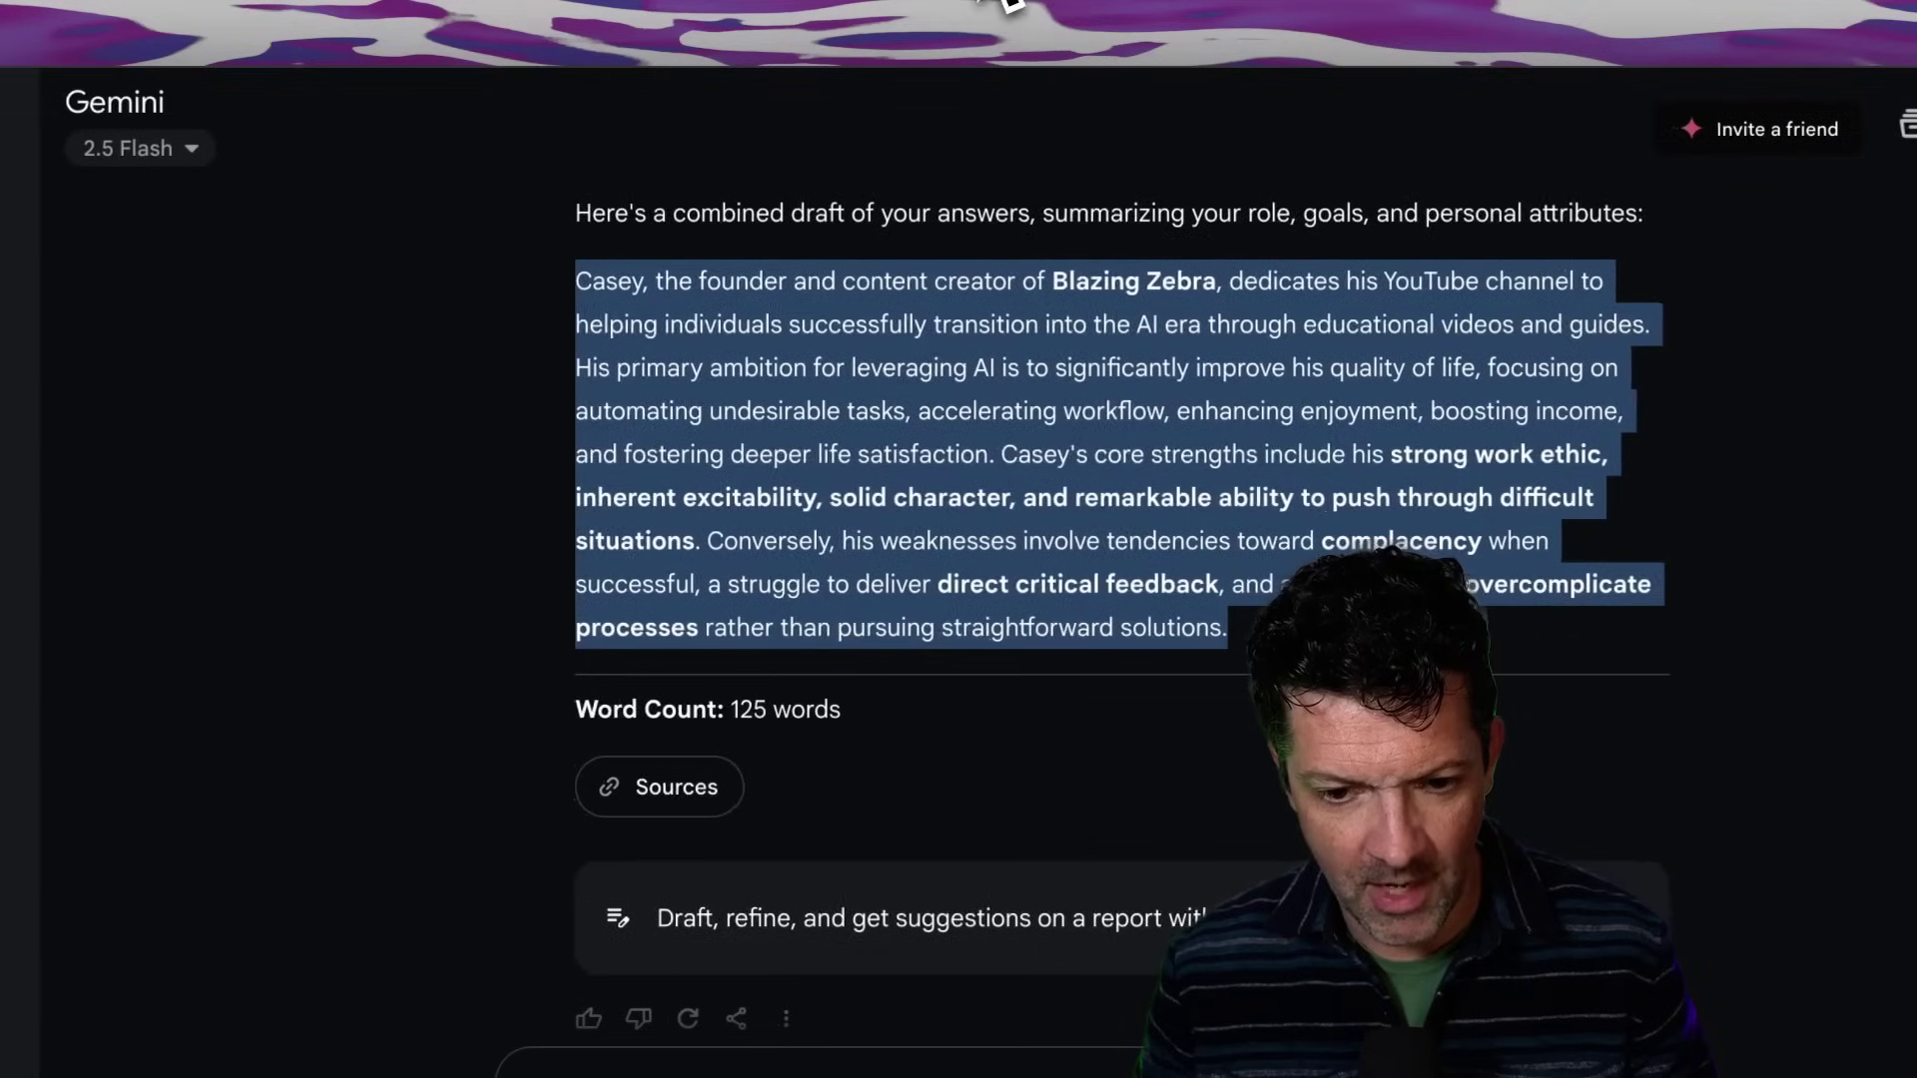
pyautogui.moveTo(855, 716); pyautogui.dragTo(580, 709)
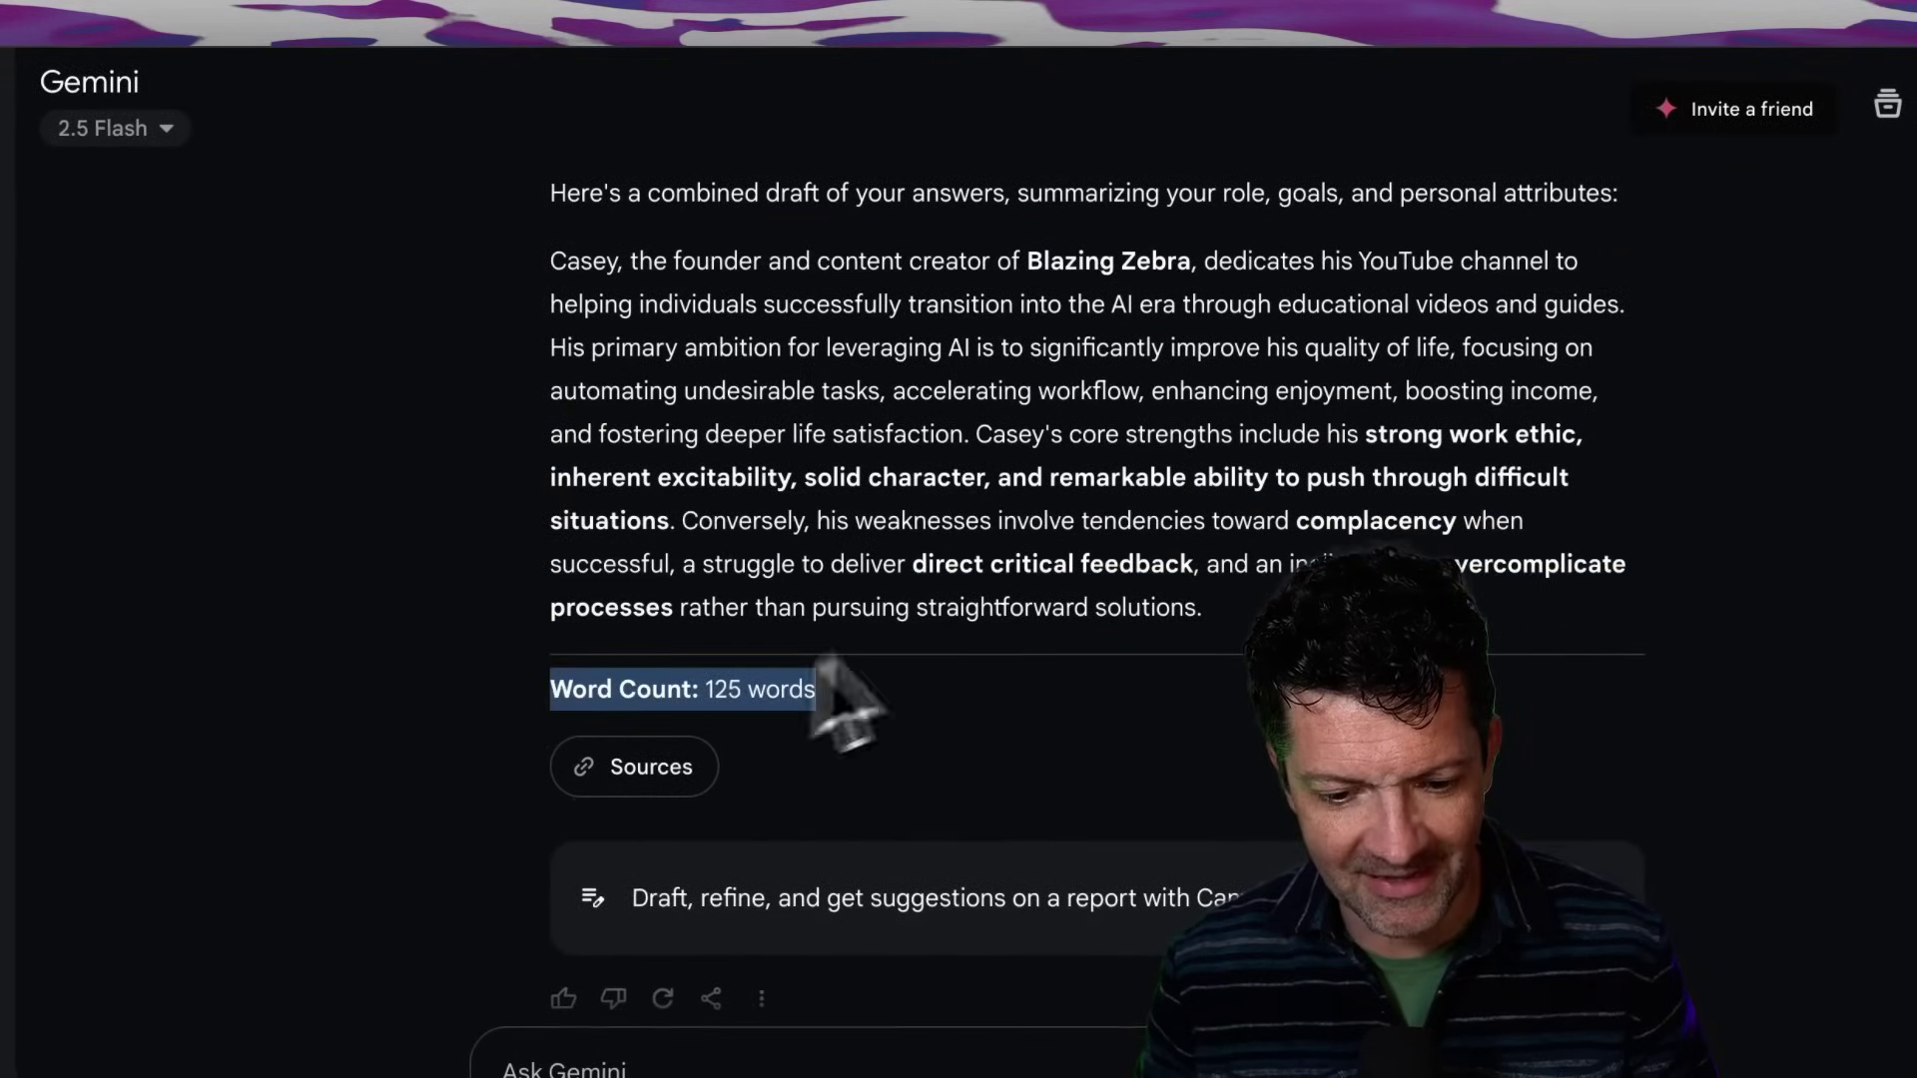
pyautogui.click(1061, 549)
pyautogui.moveTo(1213, 589); pyautogui.dragTo(560, 290)
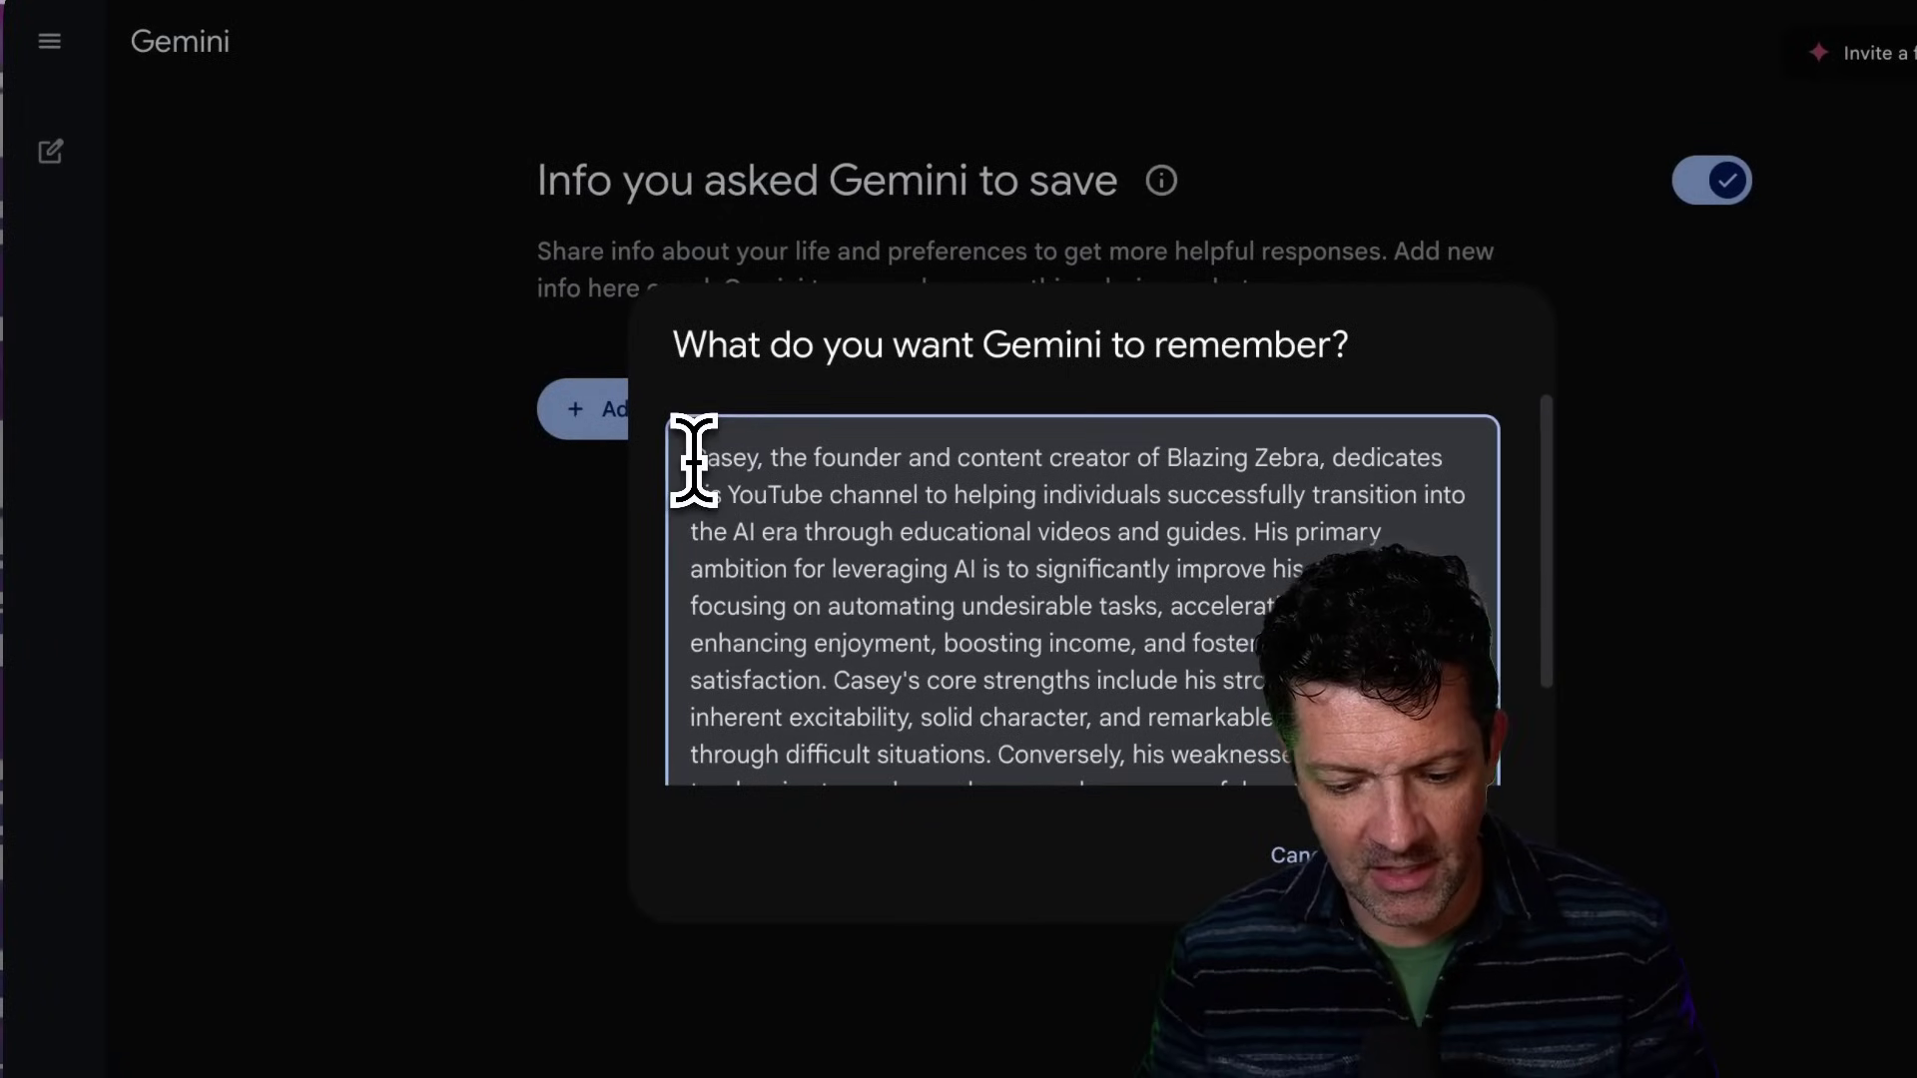
# Label the entry 'Personal Information:' above the summary and save it.
pyautogui.click(693, 460)
pyautogui.write('Personal Information:')
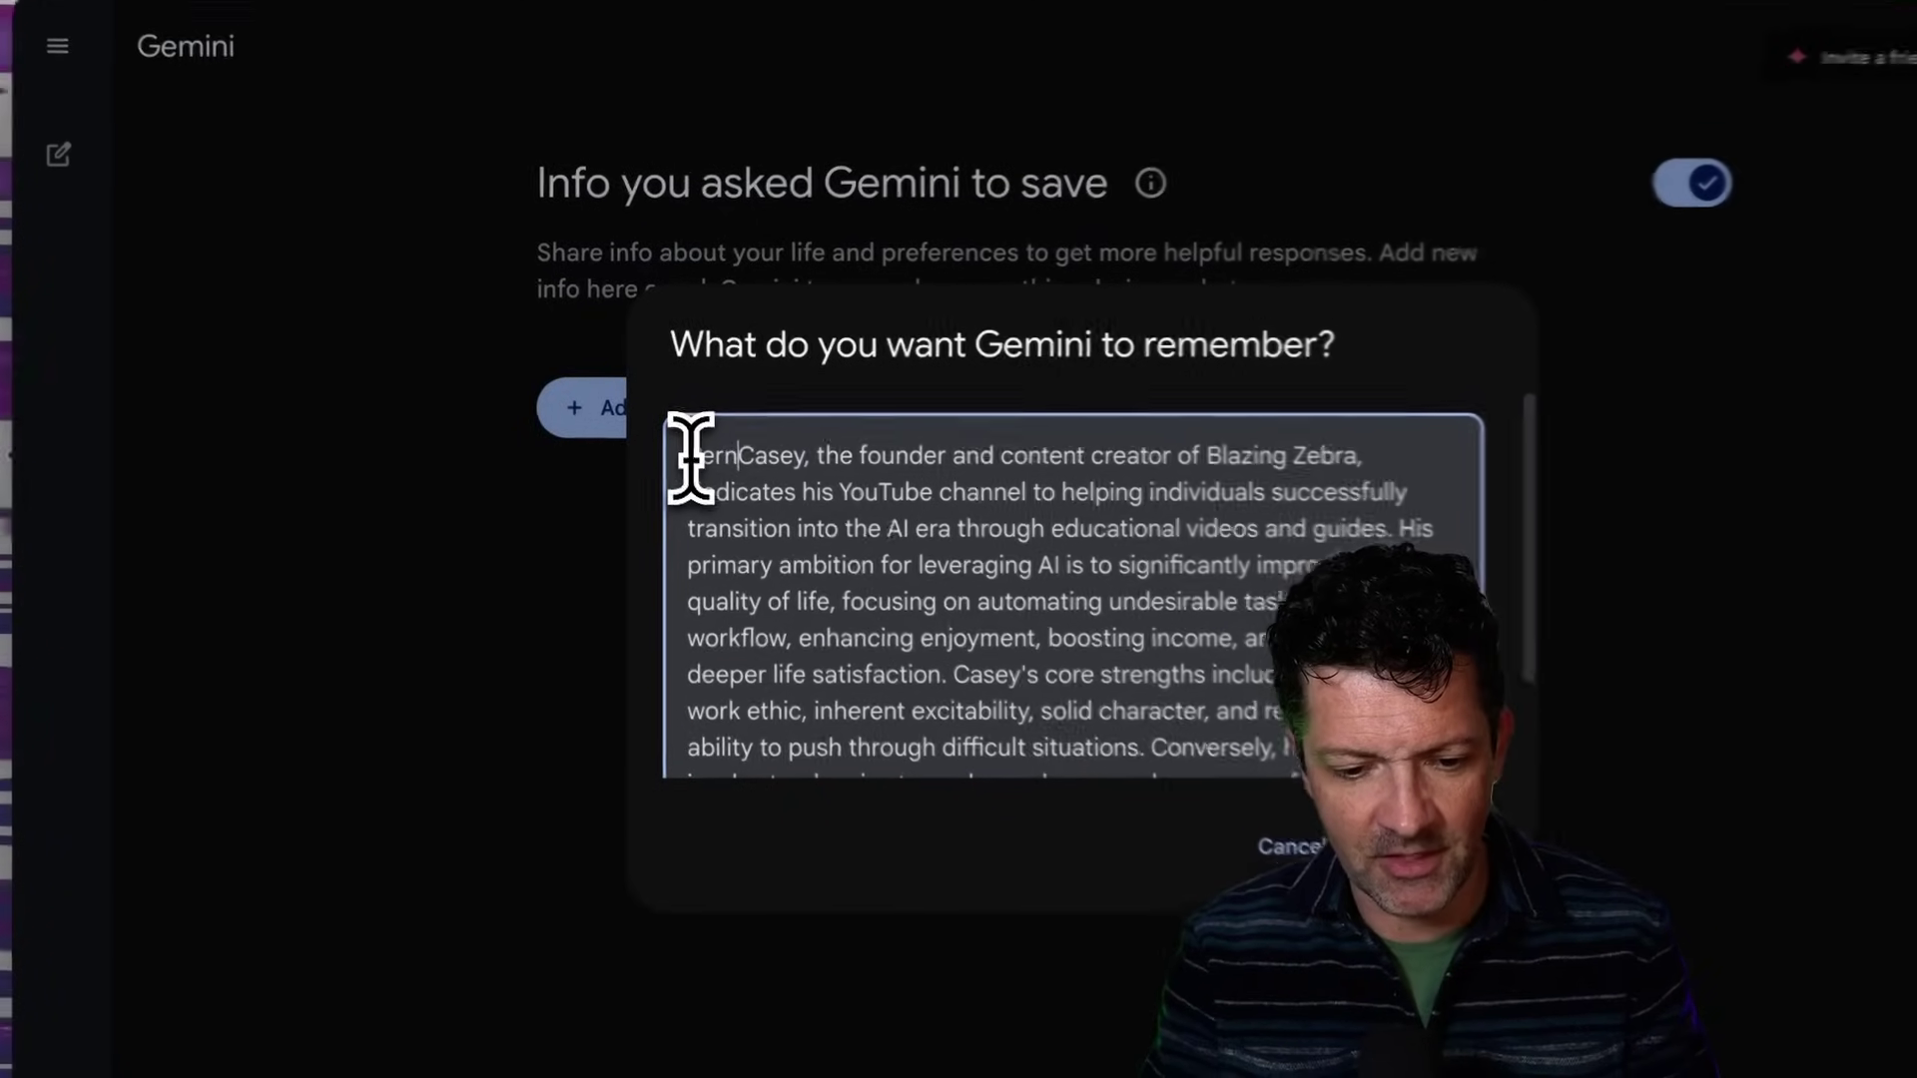
pyautogui.press('Return')
pyautogui.click(1502, 861)
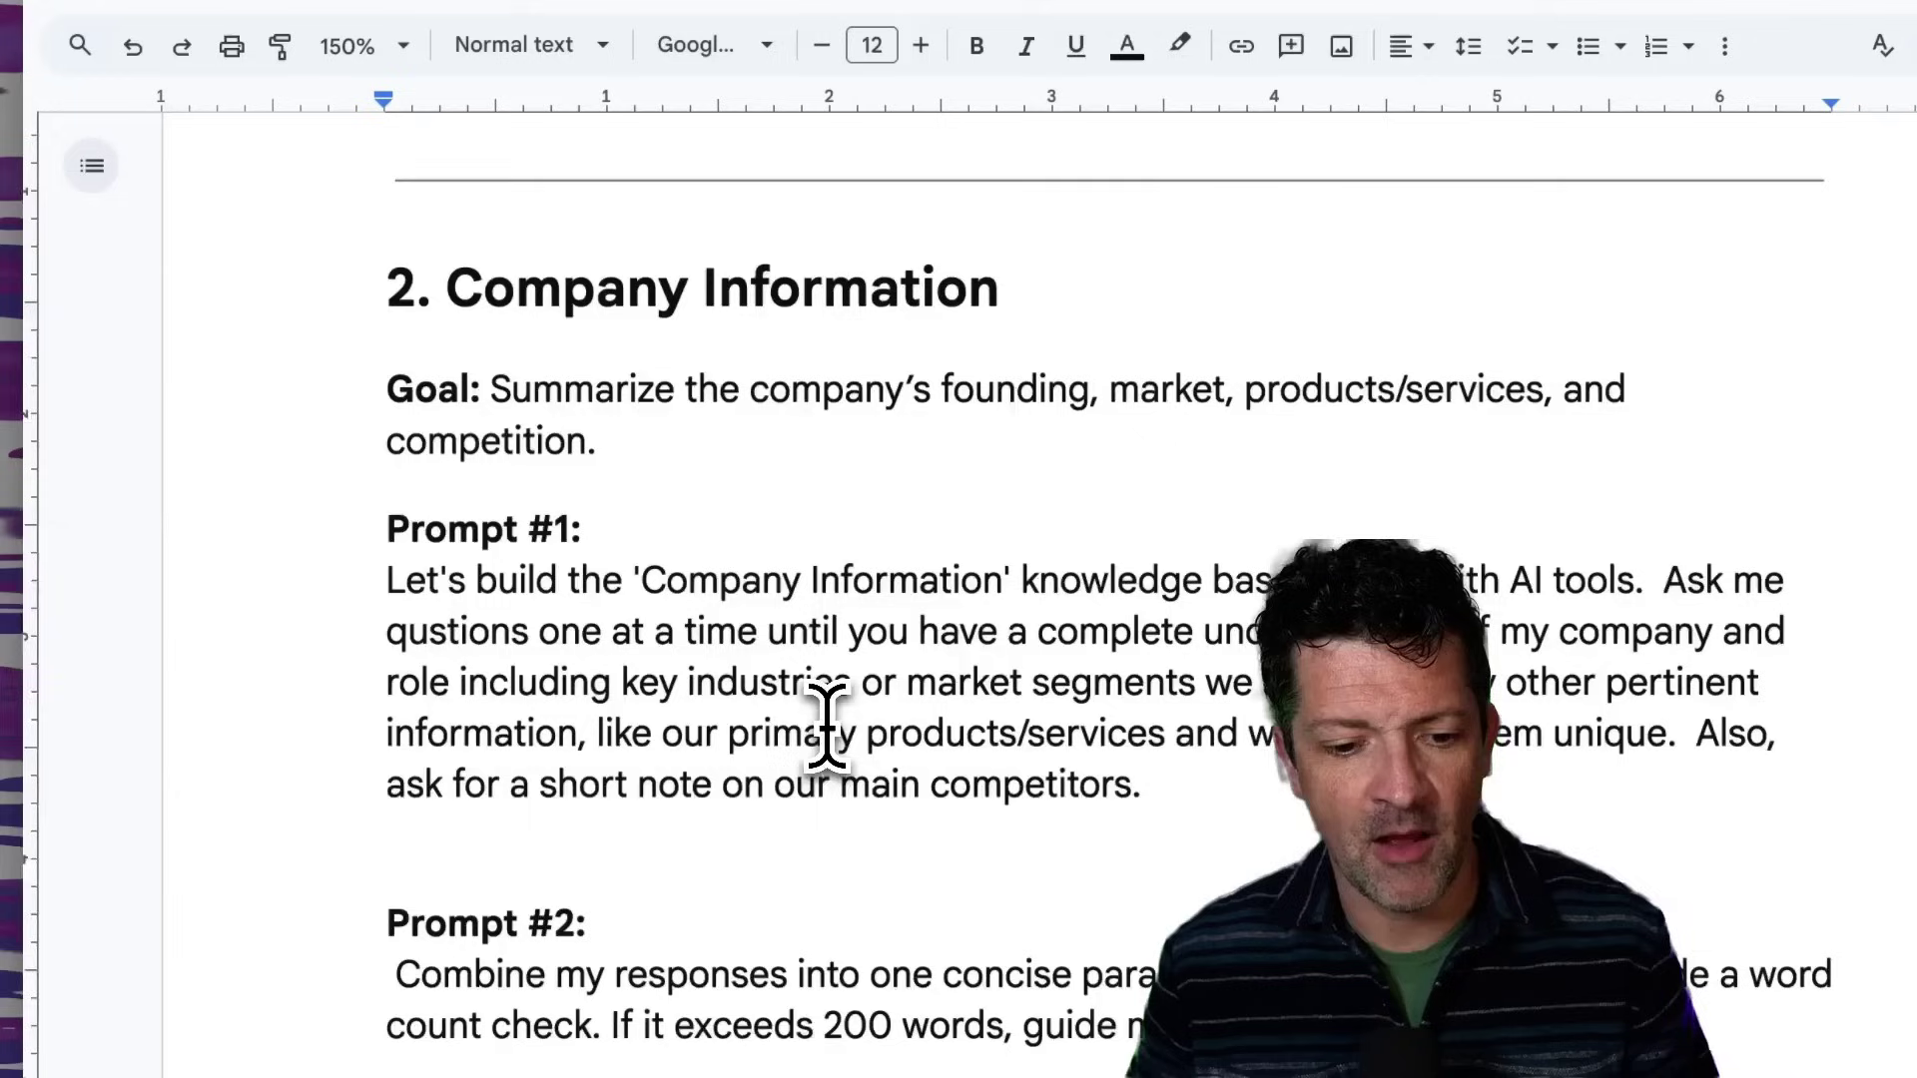
# Select the Company Information Prompt #1 paragraph, from the questions instruction through competitors.
pyautogui.scroll(-1, 824, 724)
pyautogui.scroll(-1, 825, 724)
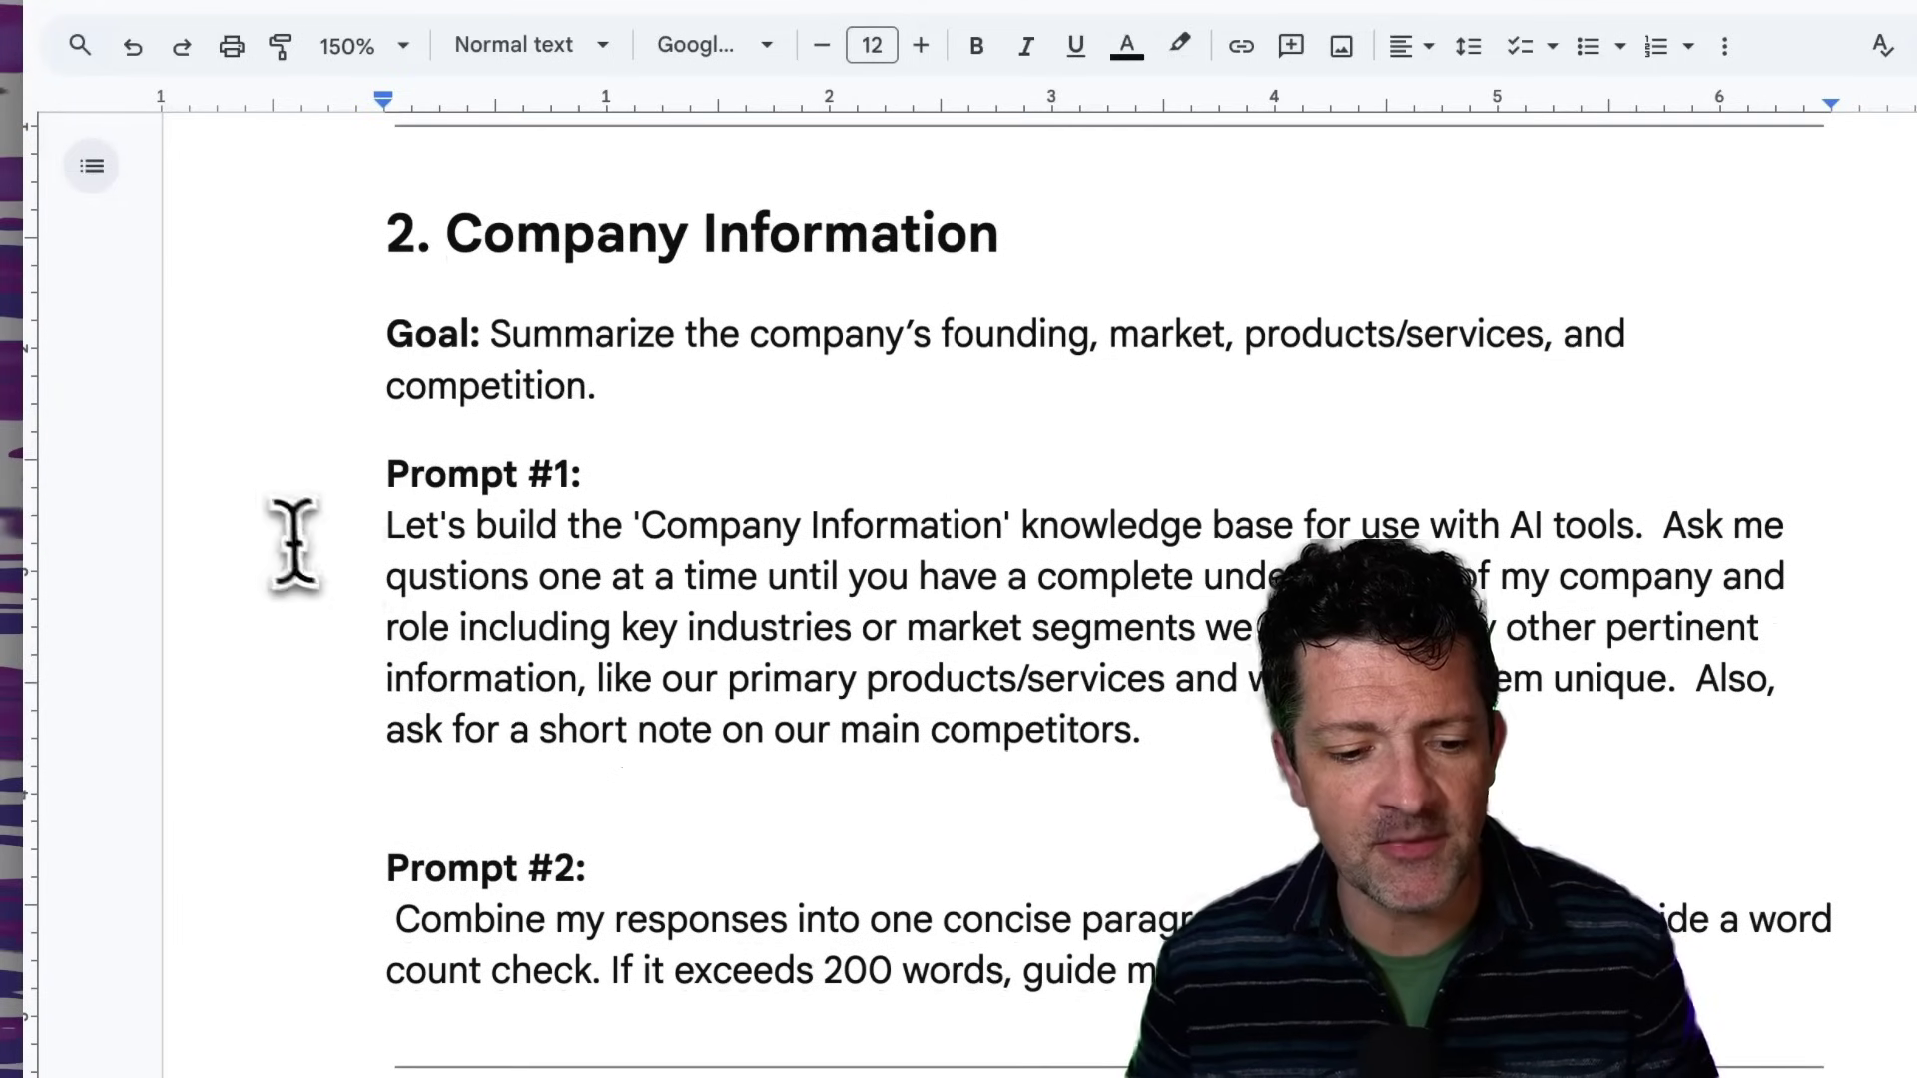
pyautogui.moveTo(385, 539); pyautogui.dragTo(1187, 757)
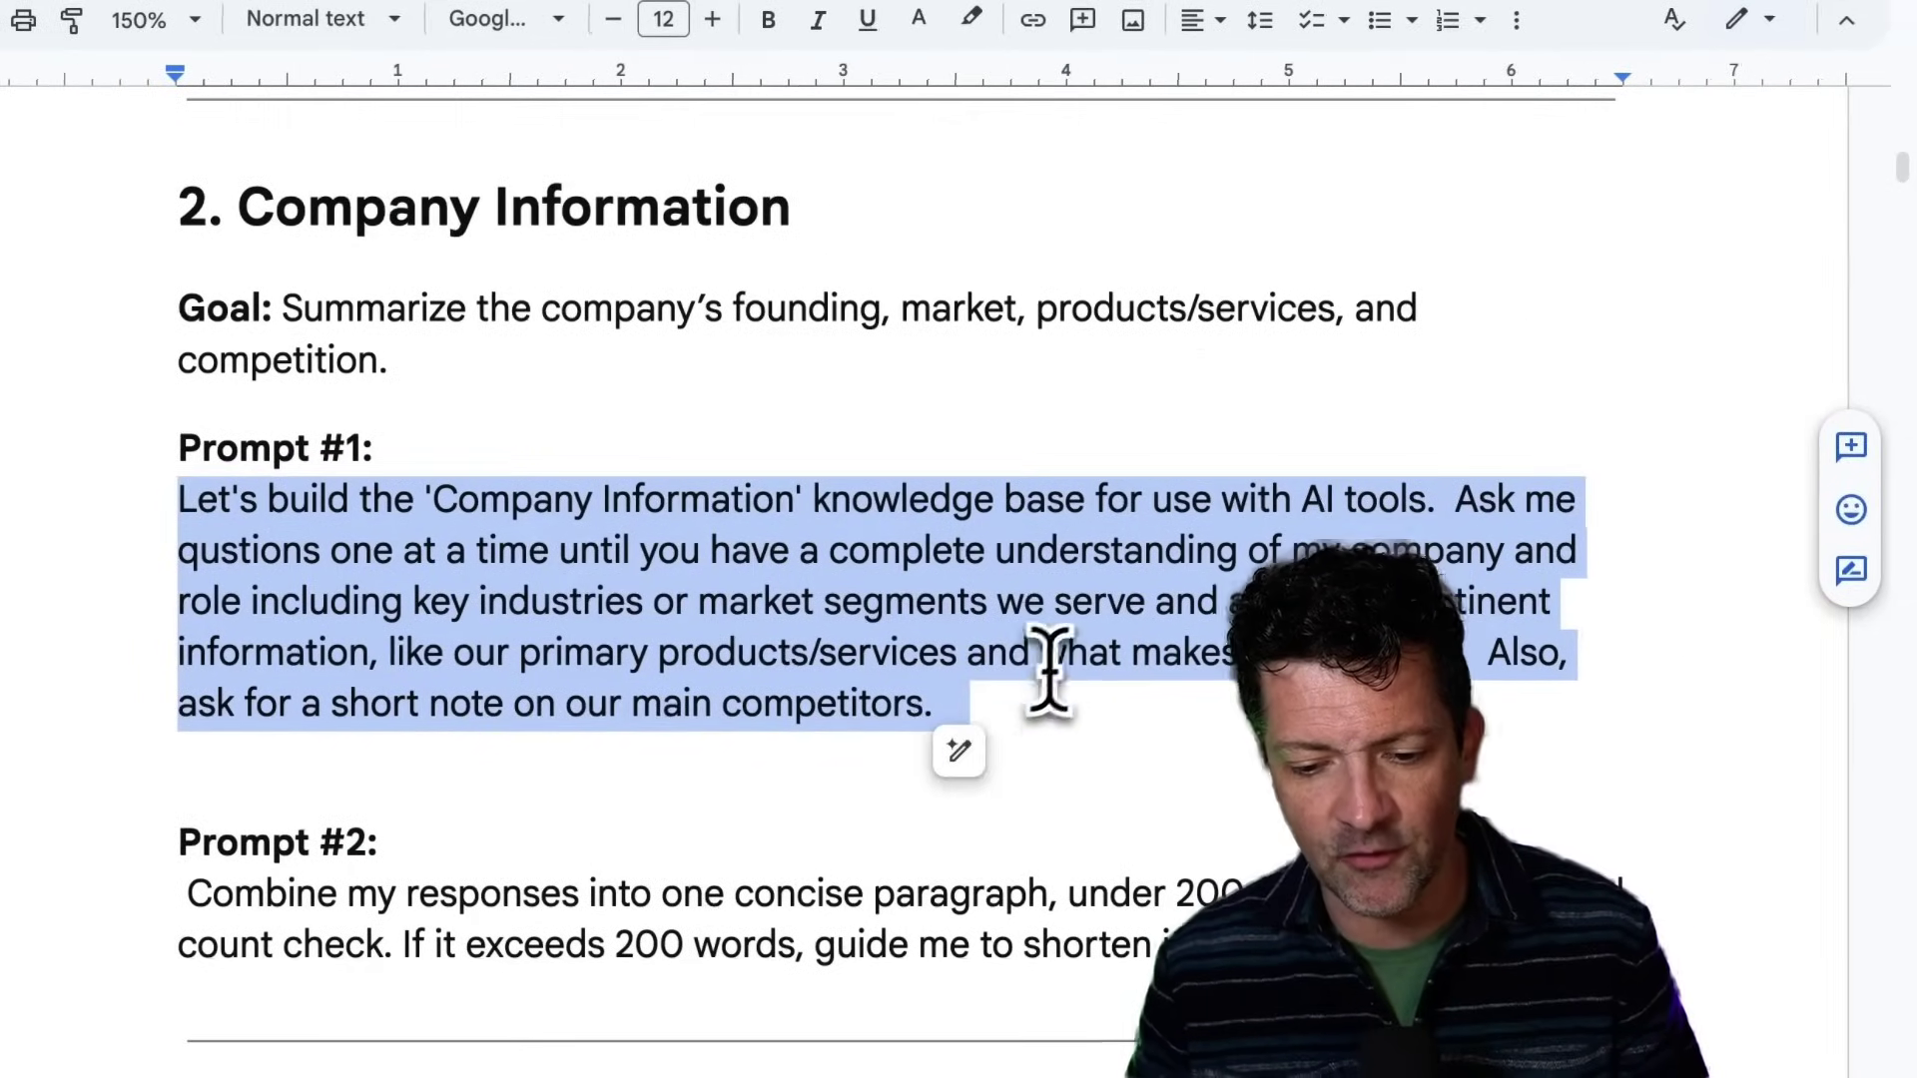
pyautogui.moveTo(1455, 501); pyautogui.dragTo(671, 549)
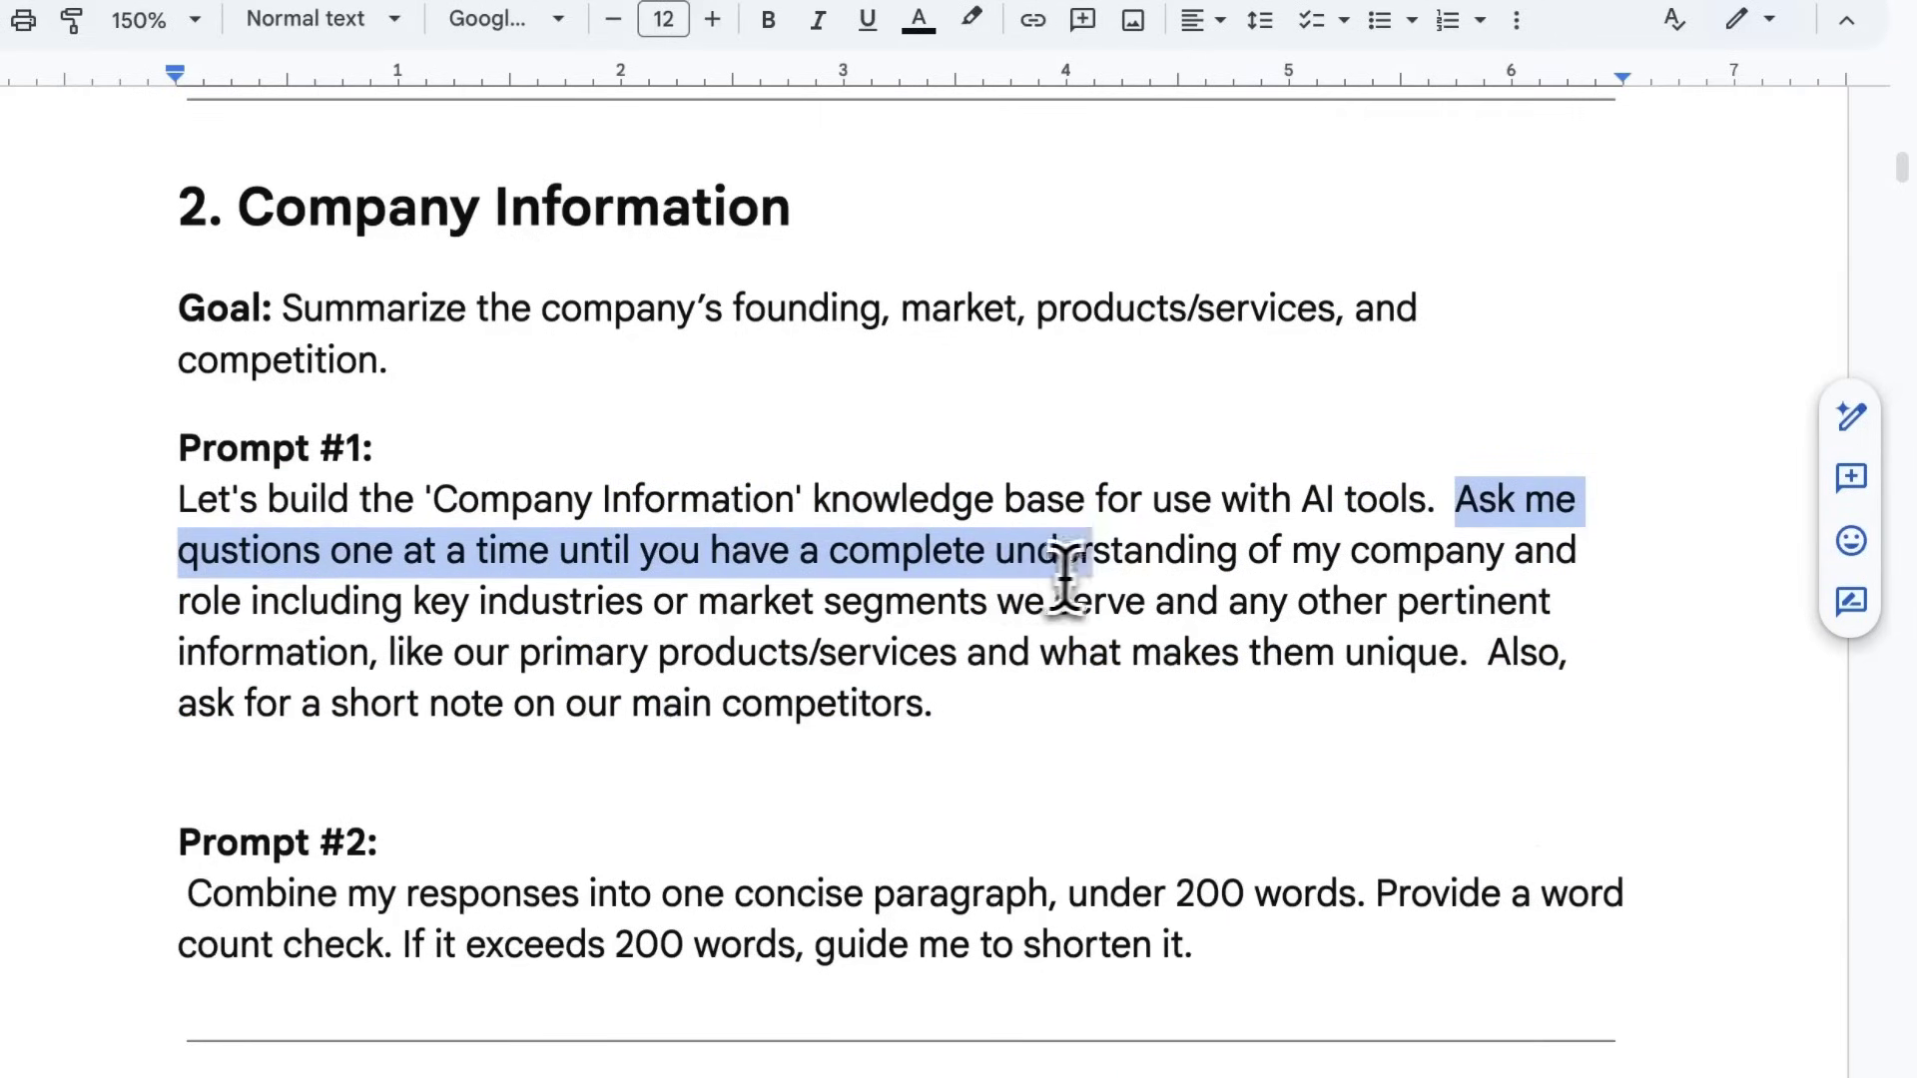
pyautogui.moveTo(1453, 580); pyautogui.dragTo(1501, 560)
pyautogui.moveTo(1008, 701); pyautogui.dragTo(189, 488)
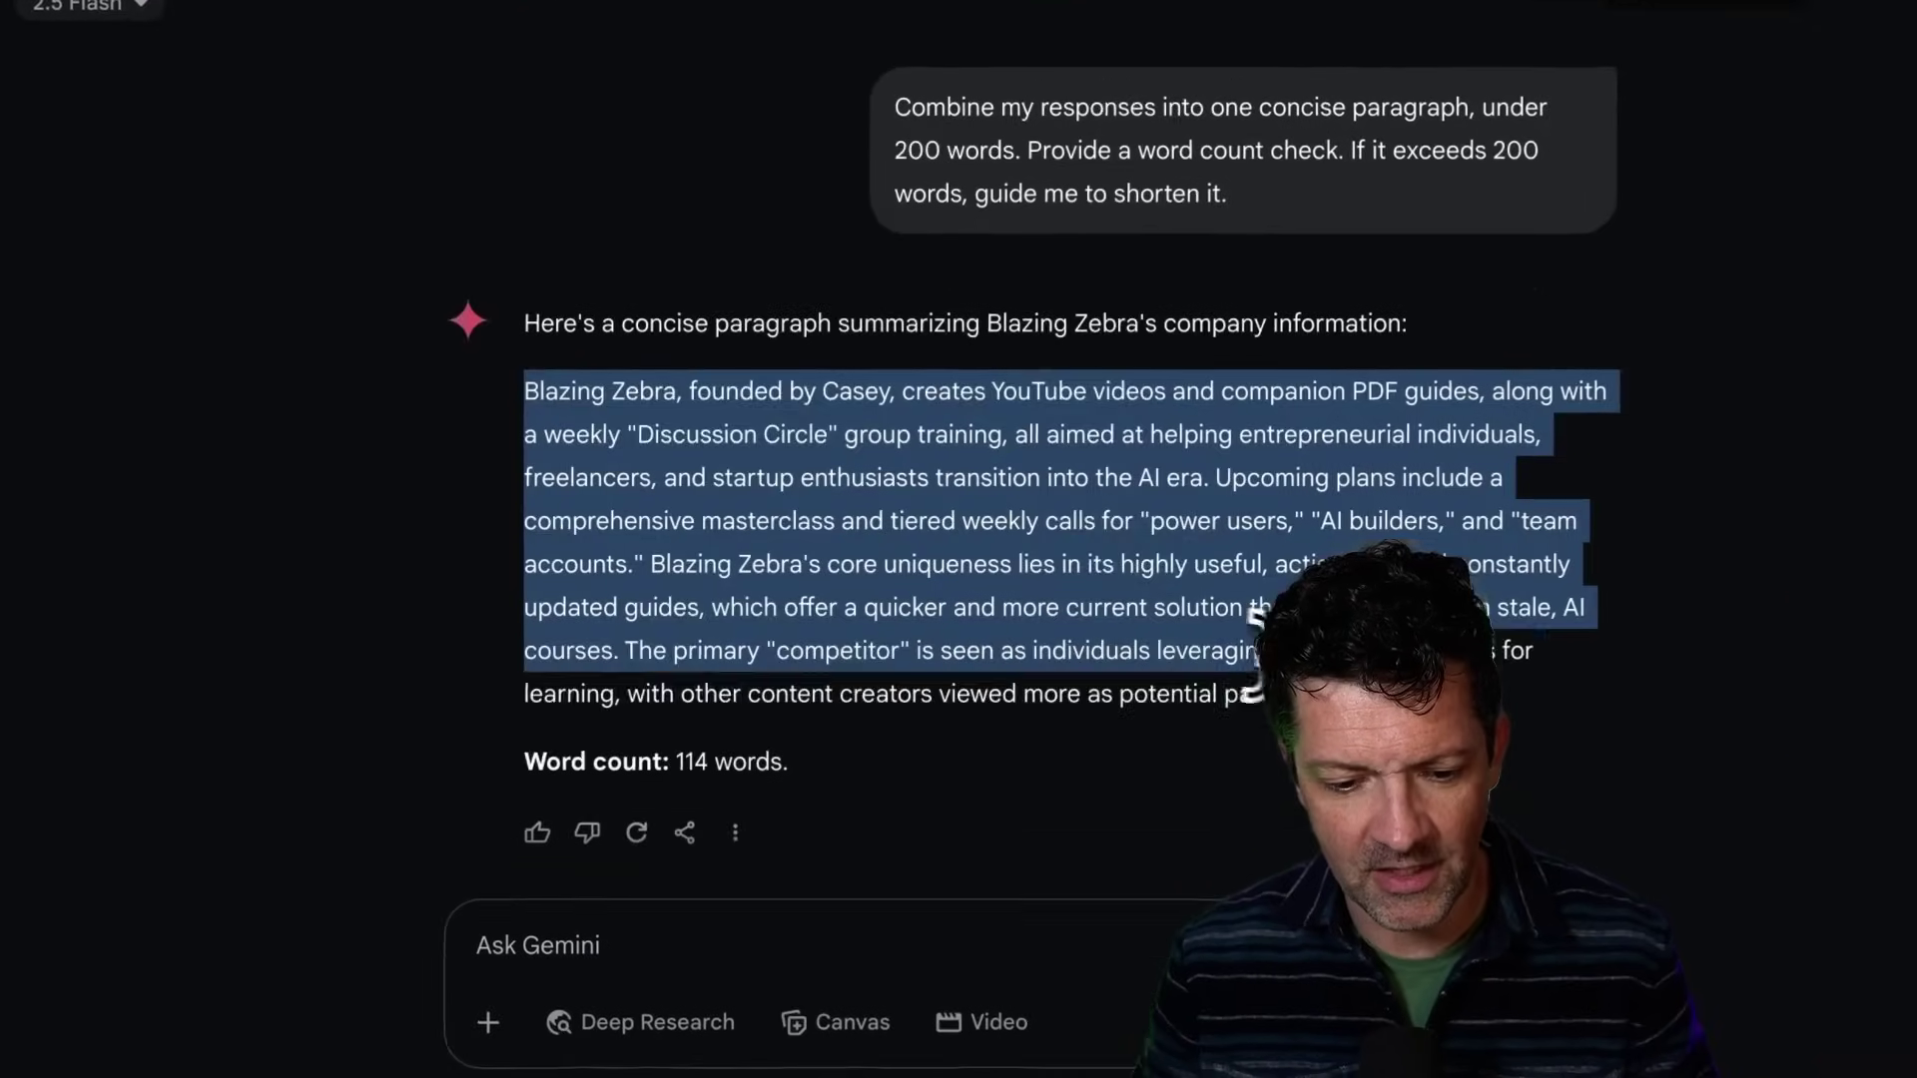
# Paste the company summary into a new saved-info entry and begin a 'Company Information' label above it.
pyautogui.moveTo(1255, 624); pyautogui.dragTo(1250, 694)
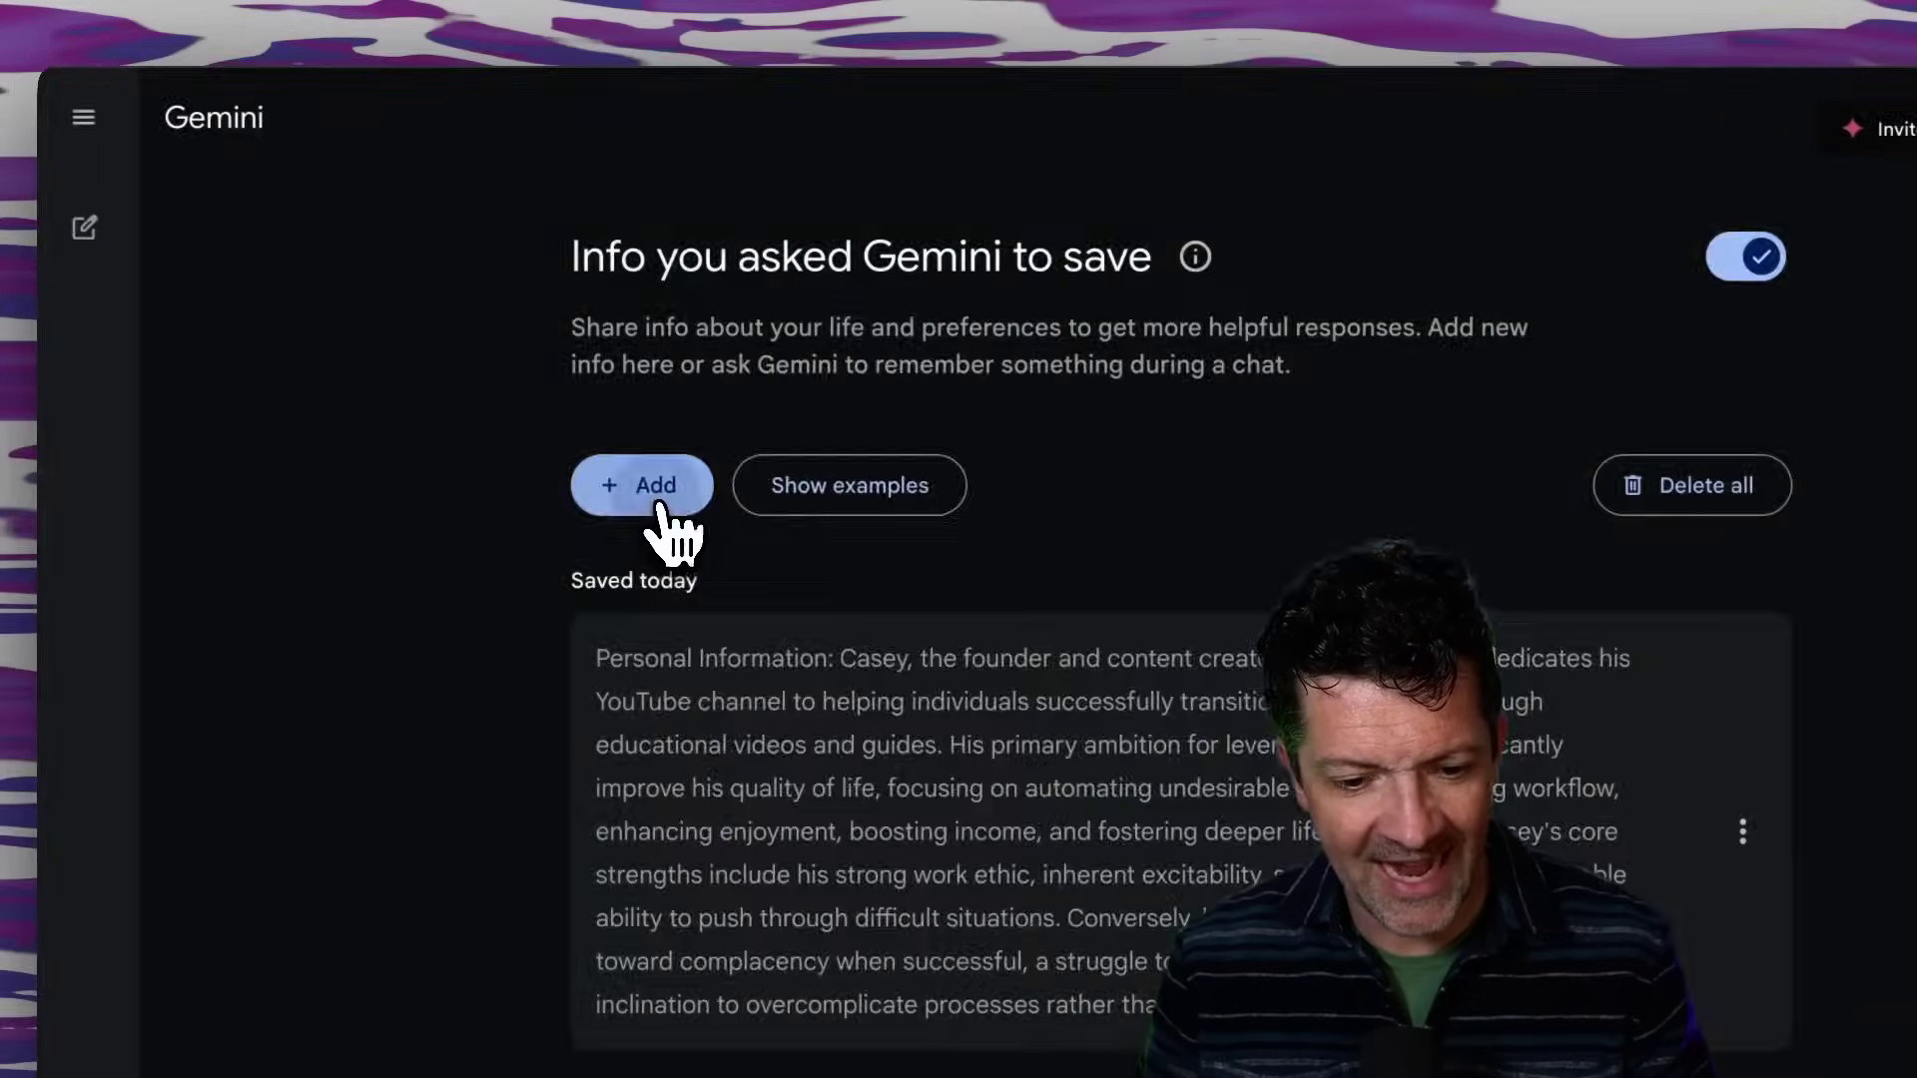
pyautogui.click(650, 489)
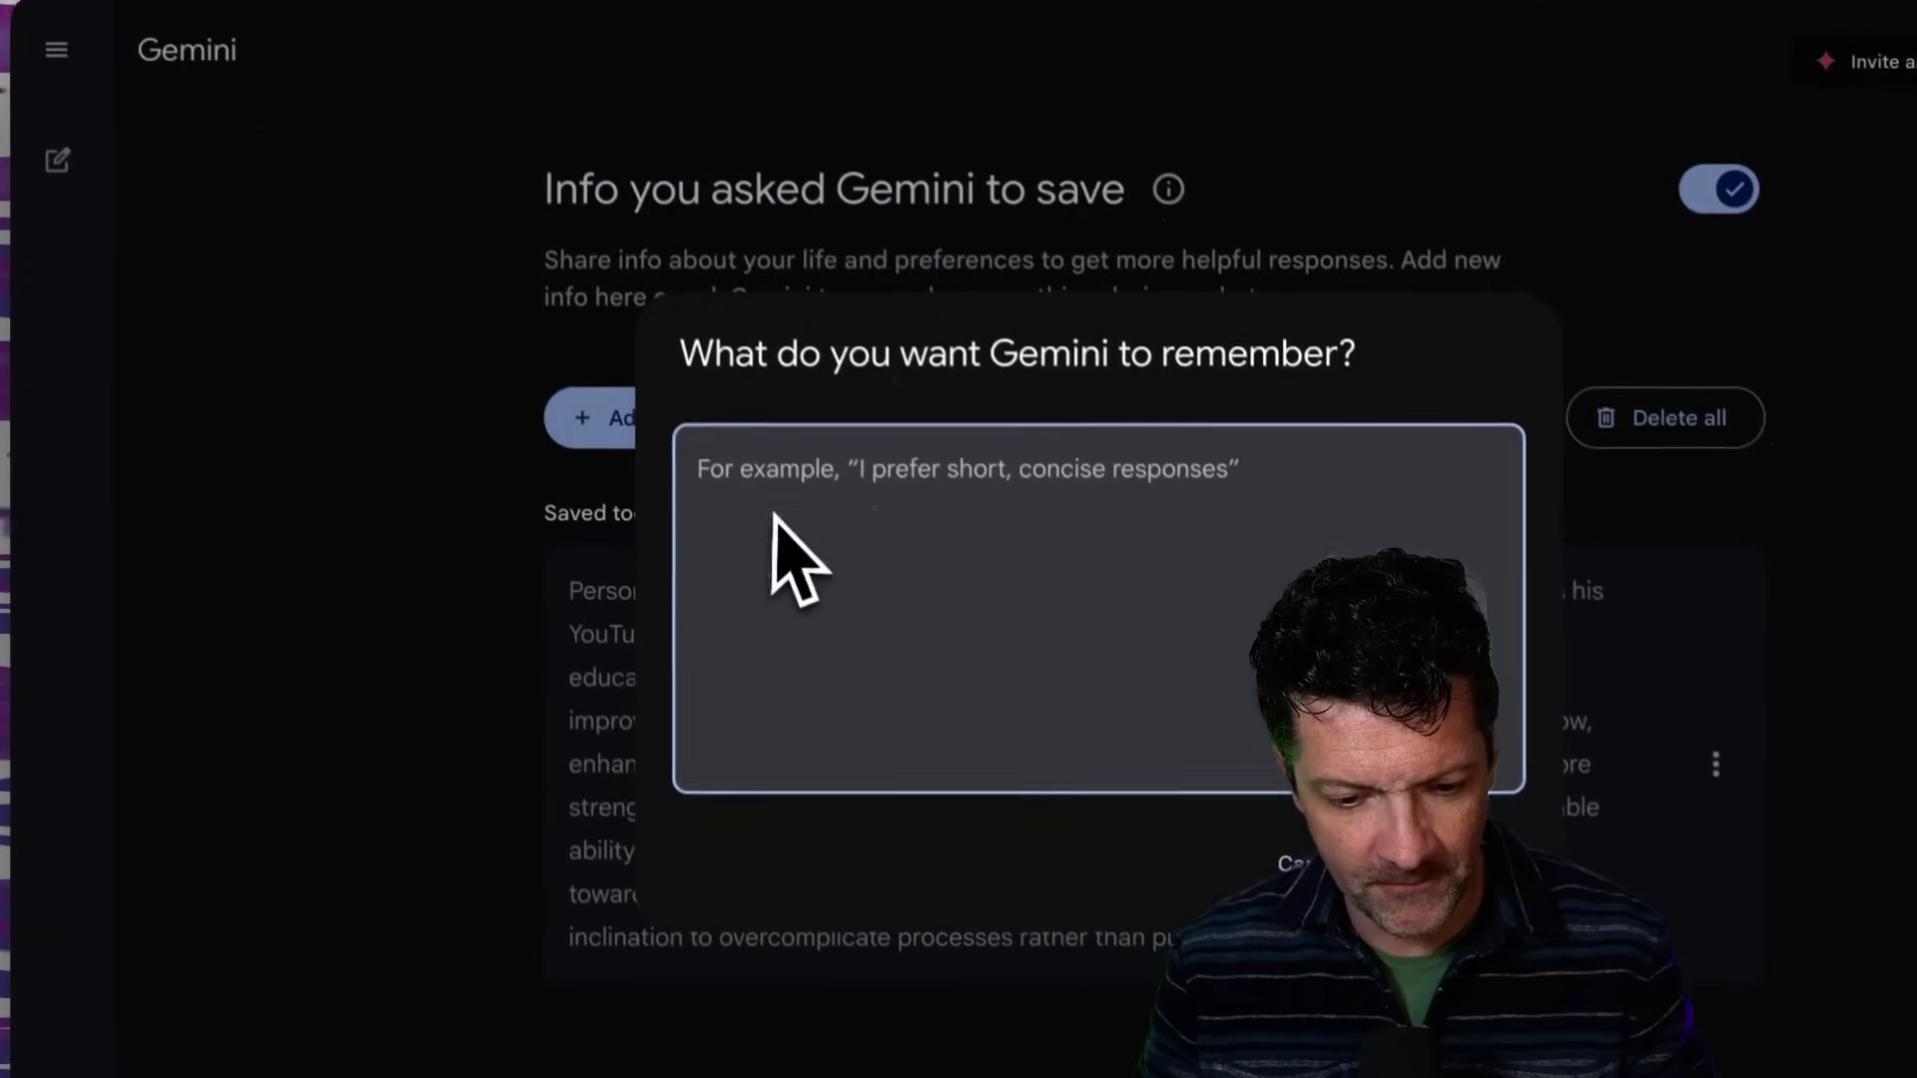
pyautogui.hotkey('ctrl', 'v')
pyautogui.click(694, 455)
pyautogui.press('Return')
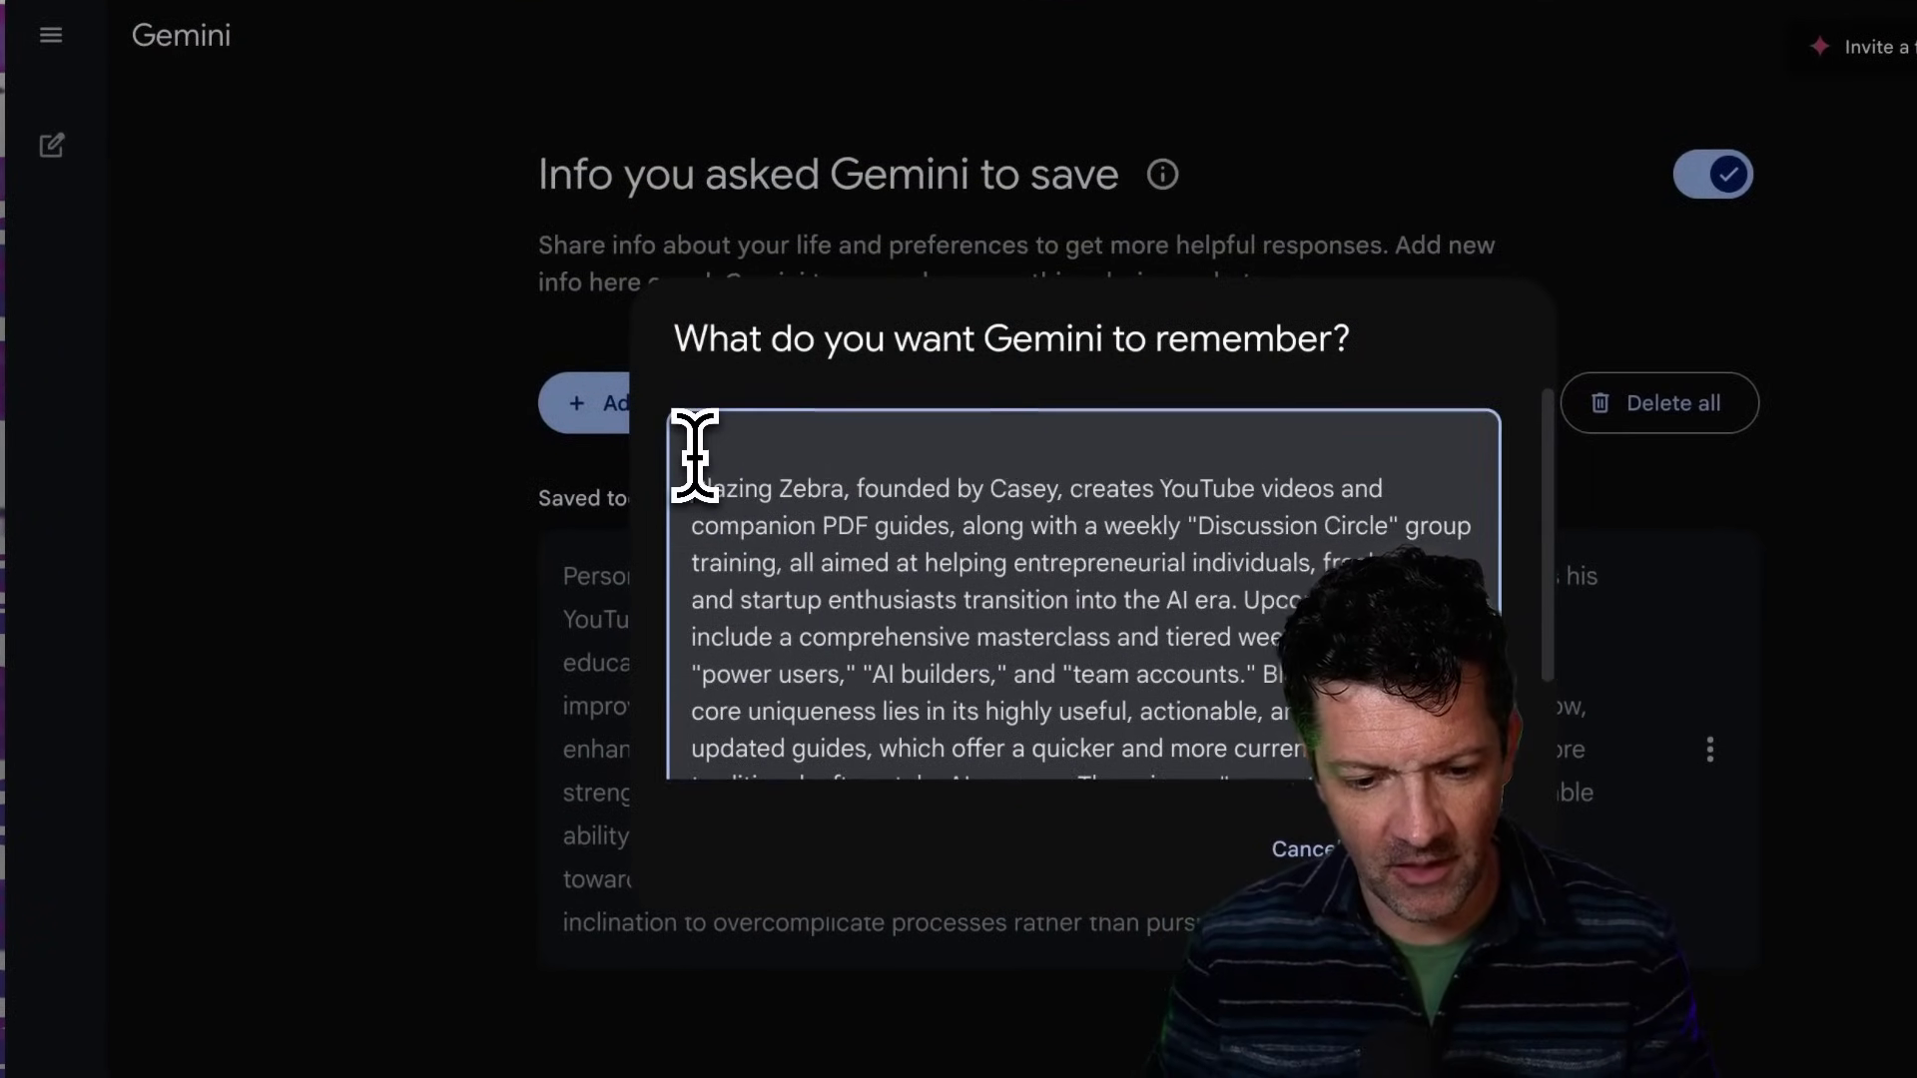
pyautogui.write('Company In')
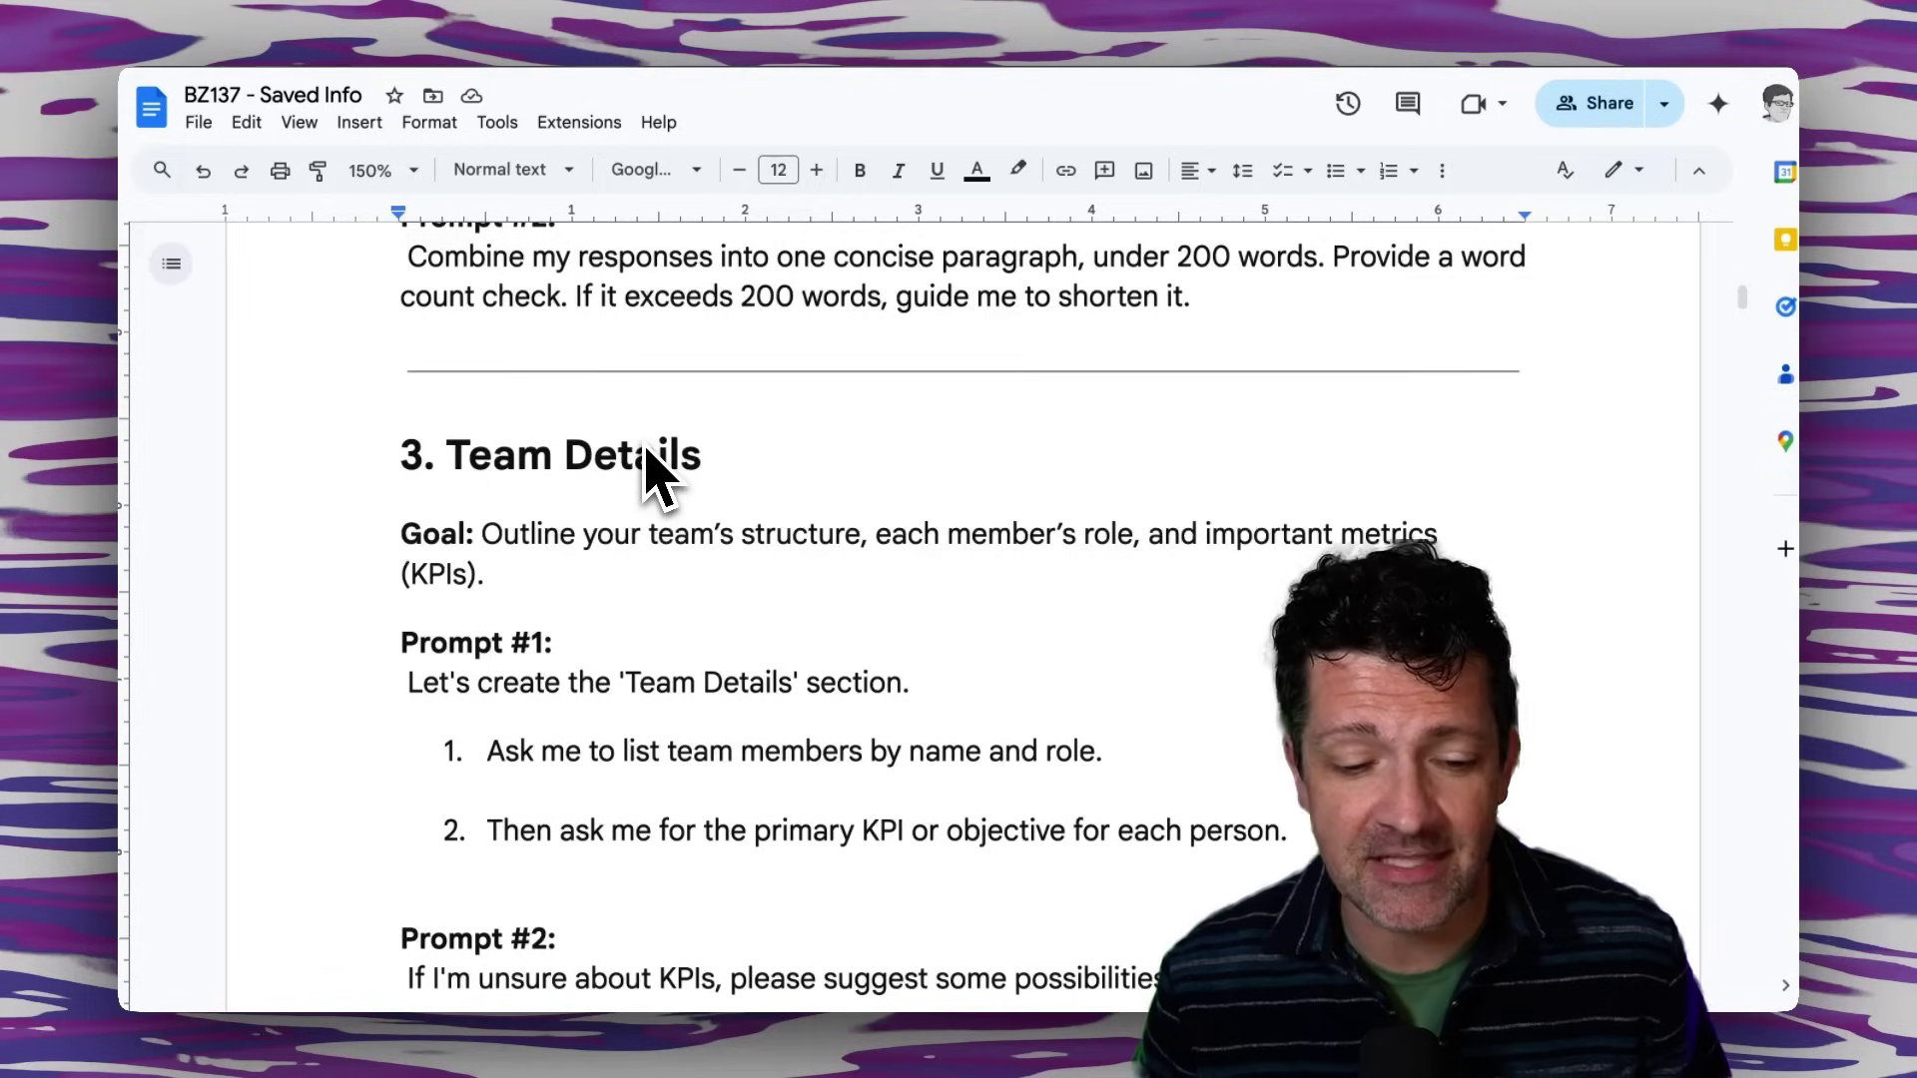
pyautogui.scroll(-10, 639, 480)
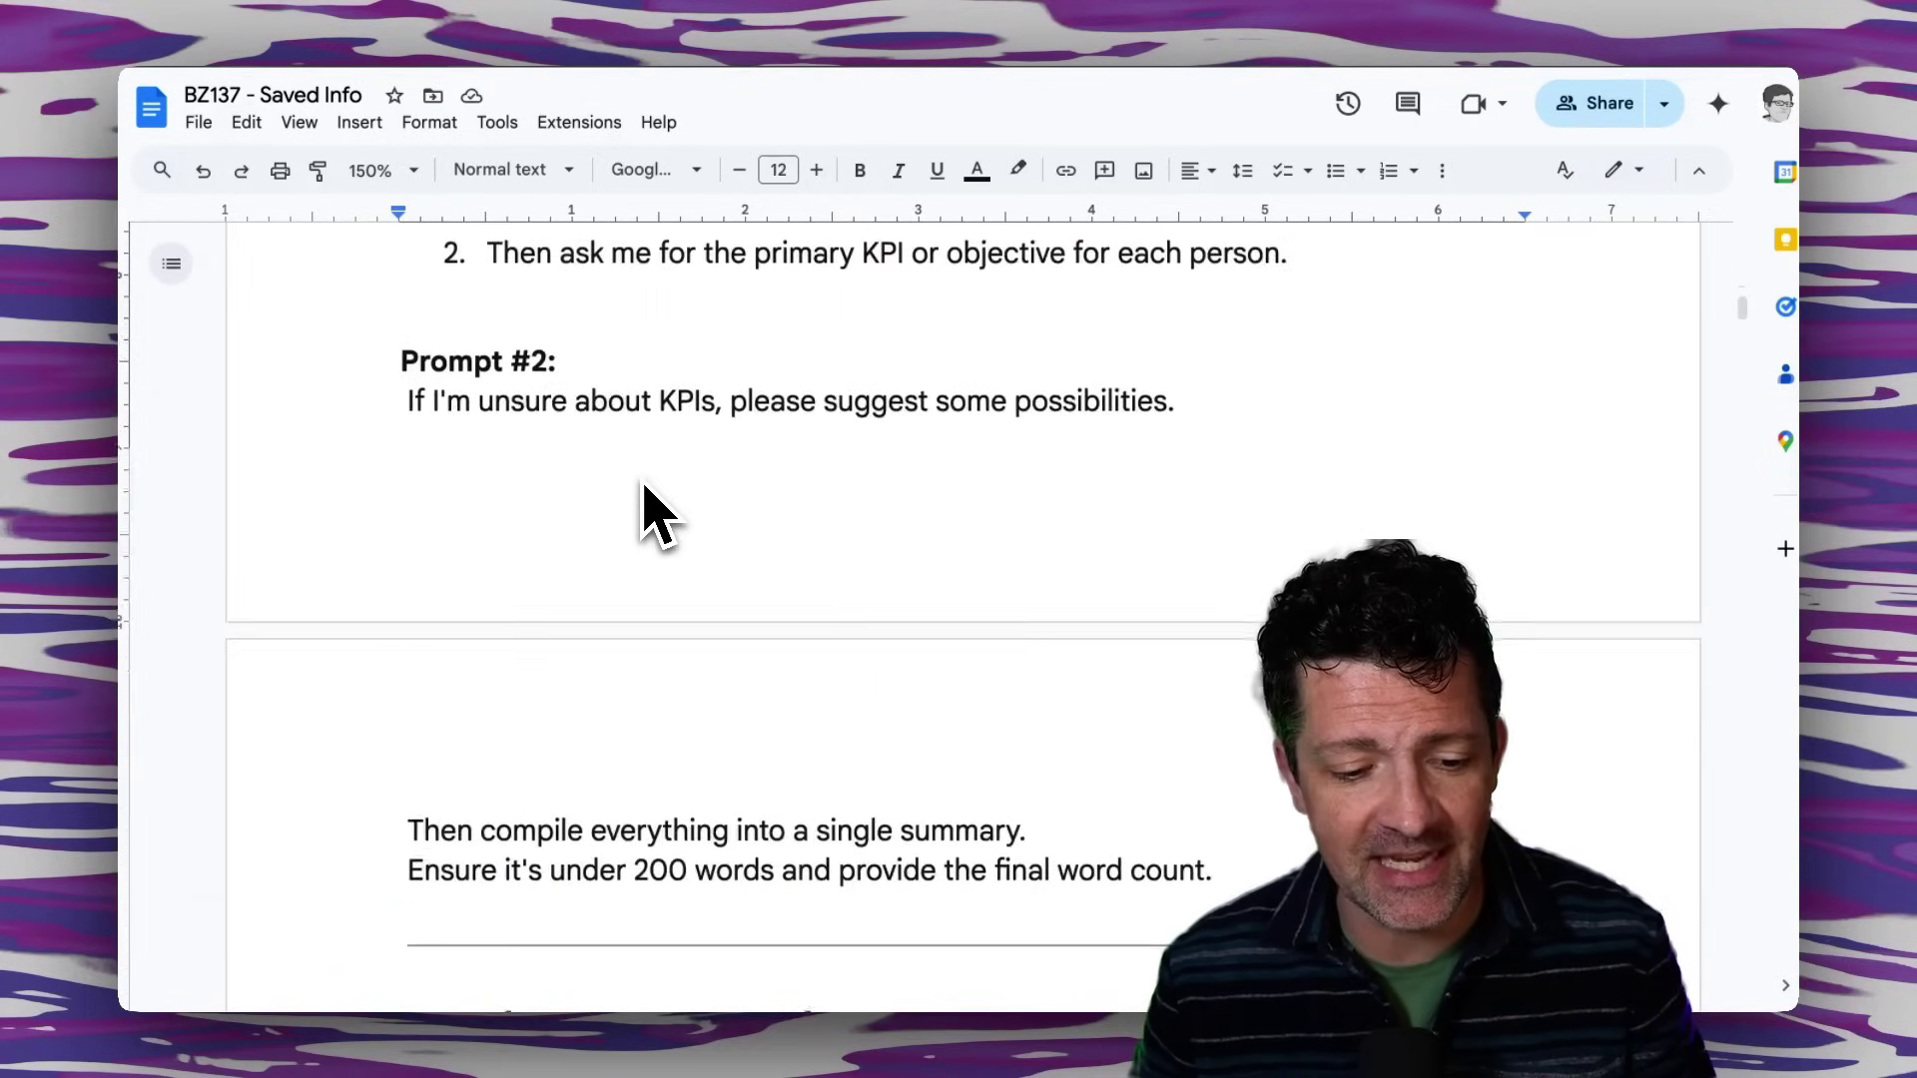
pyautogui.scroll(-5, 639, 477)
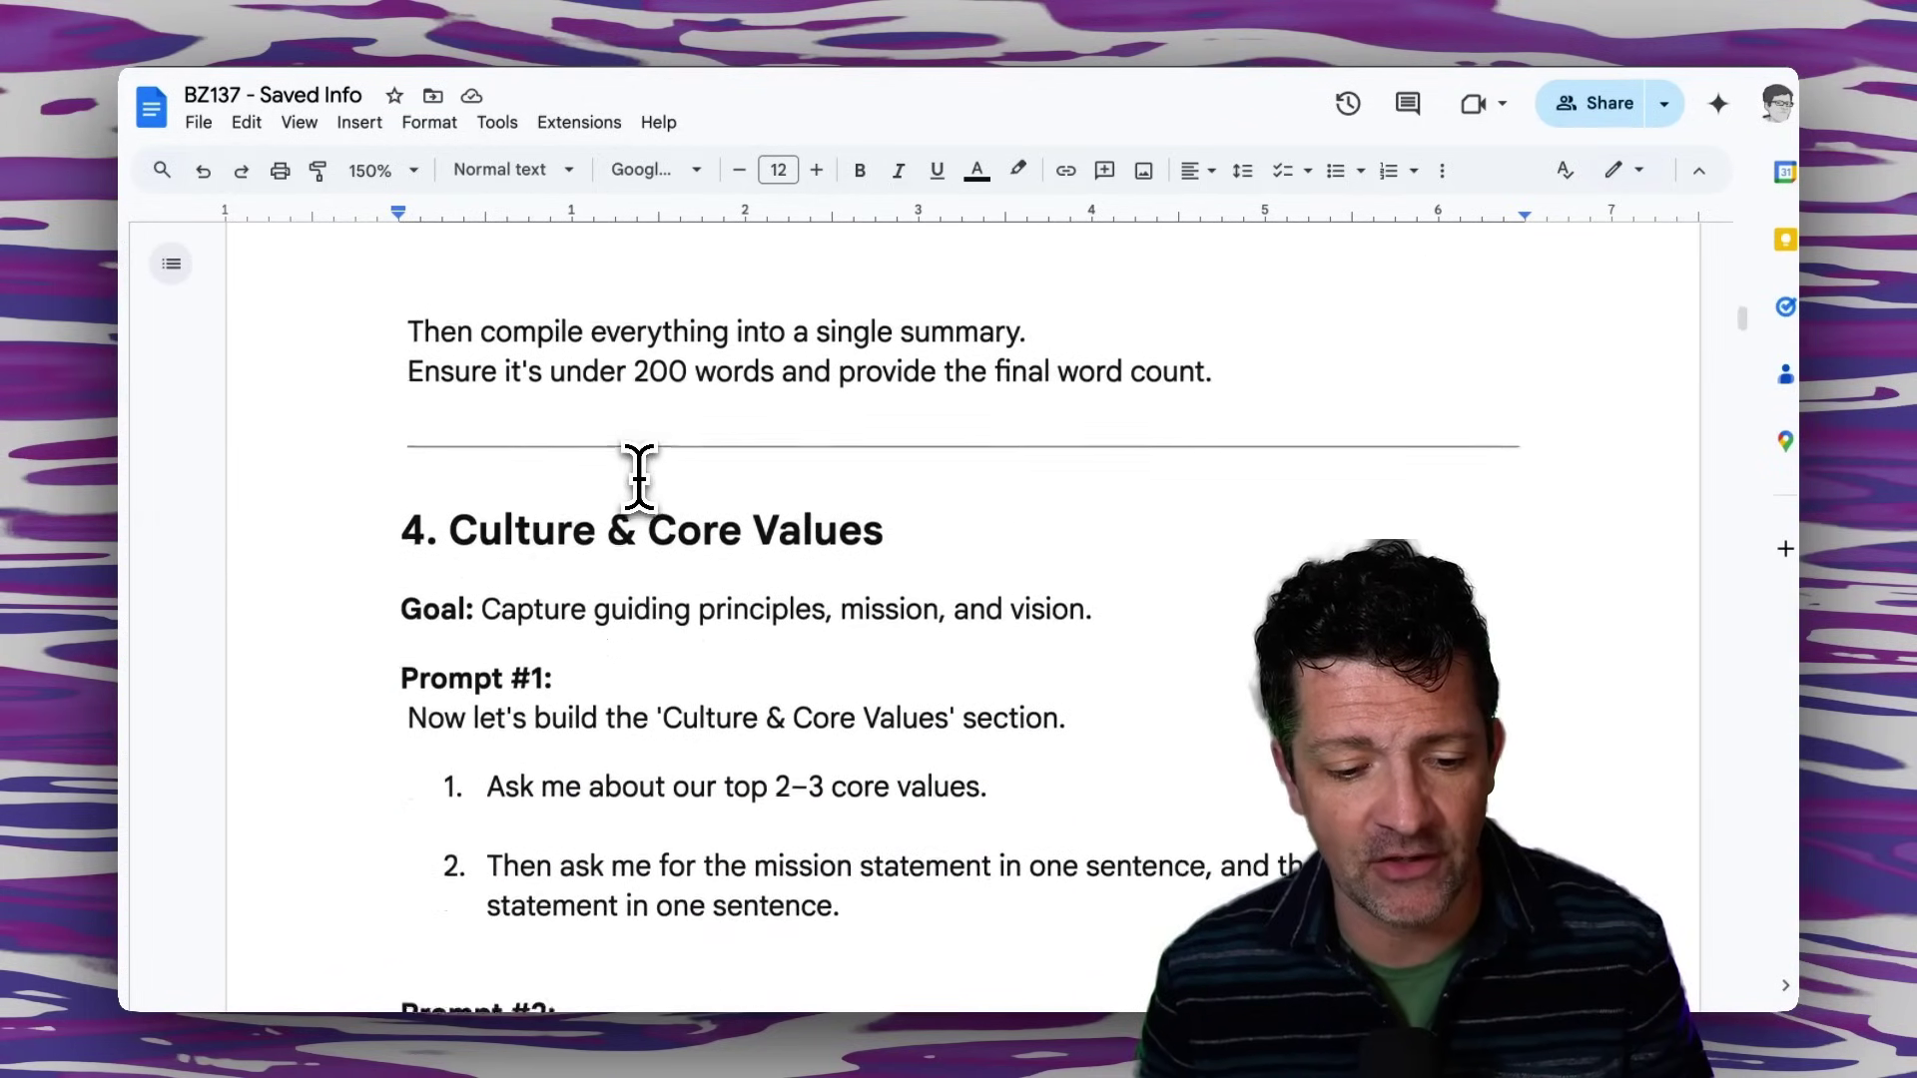
pyautogui.scroll(-1, 639, 479)
pyautogui.scroll(1, 599, 477)
pyautogui.moveTo(450, 471); pyautogui.dragTo(1009, 433)
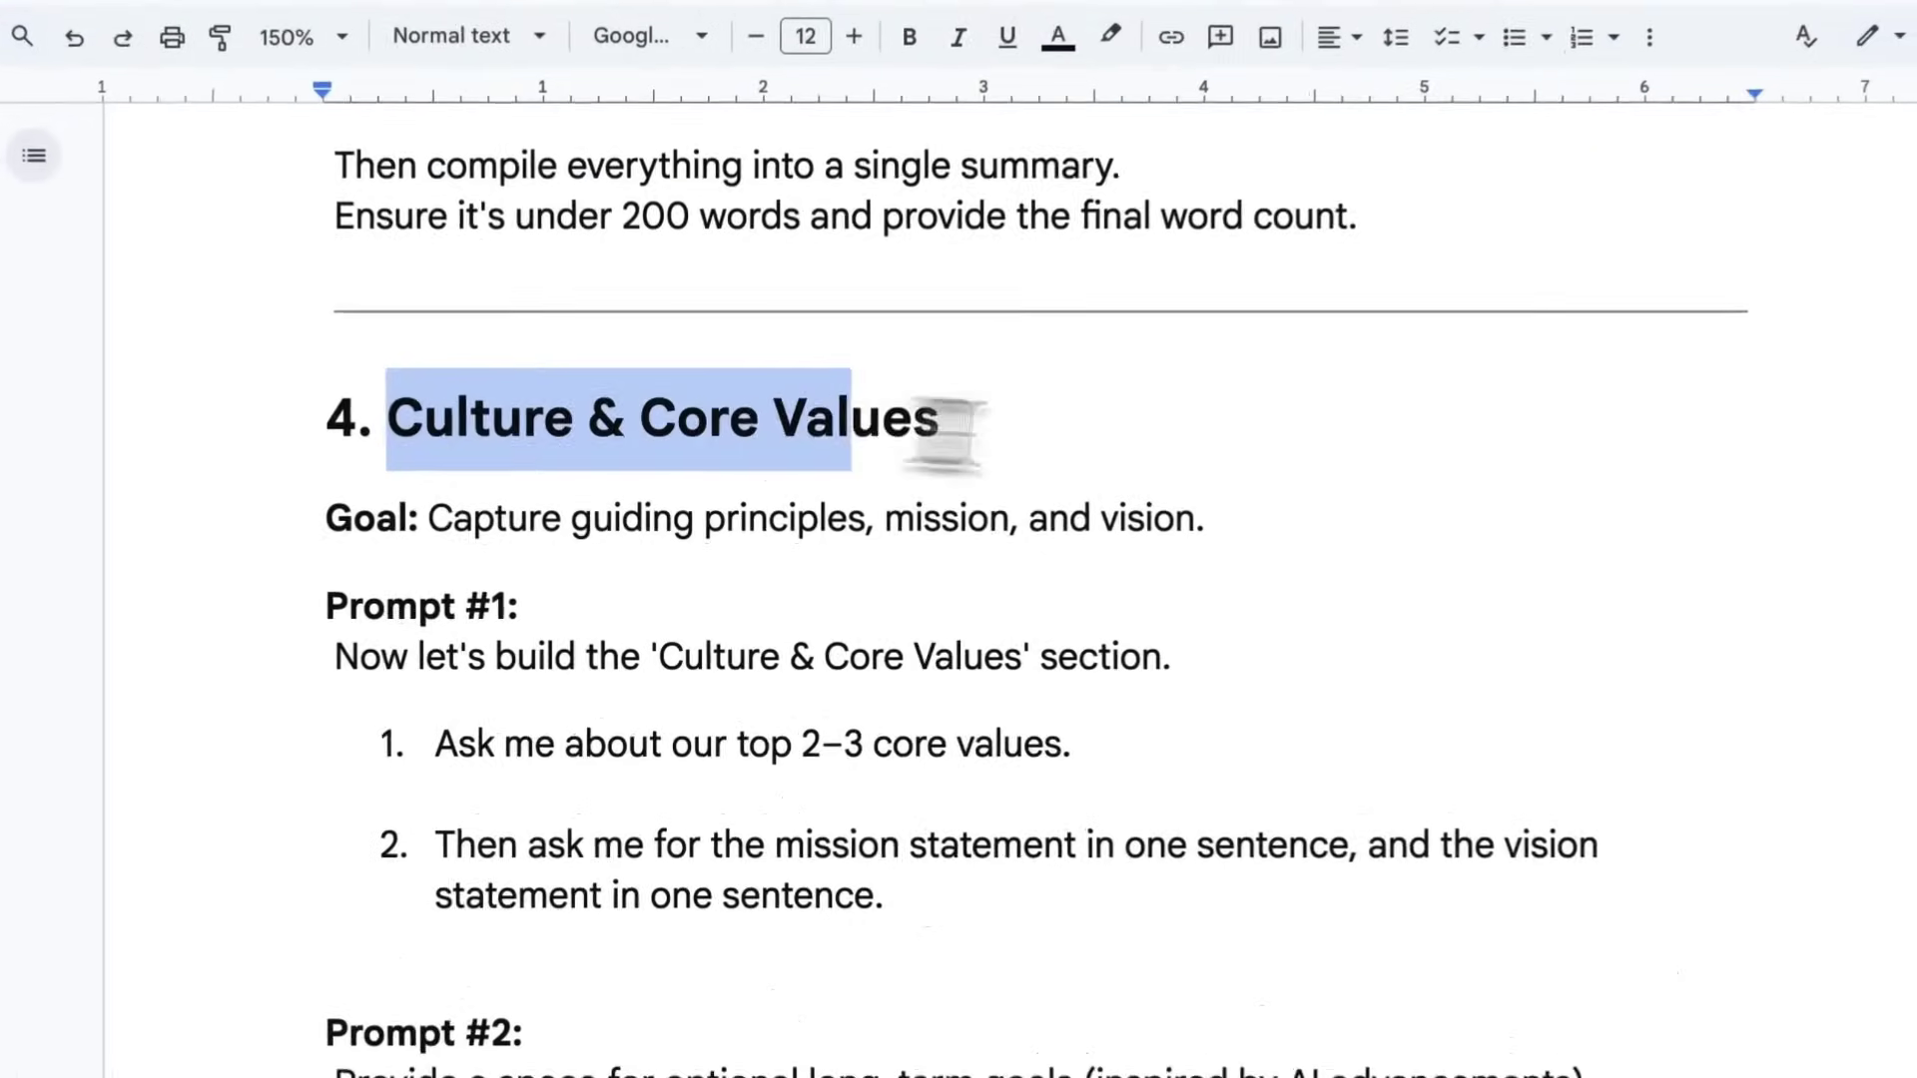
pyautogui.click(1010, 432)
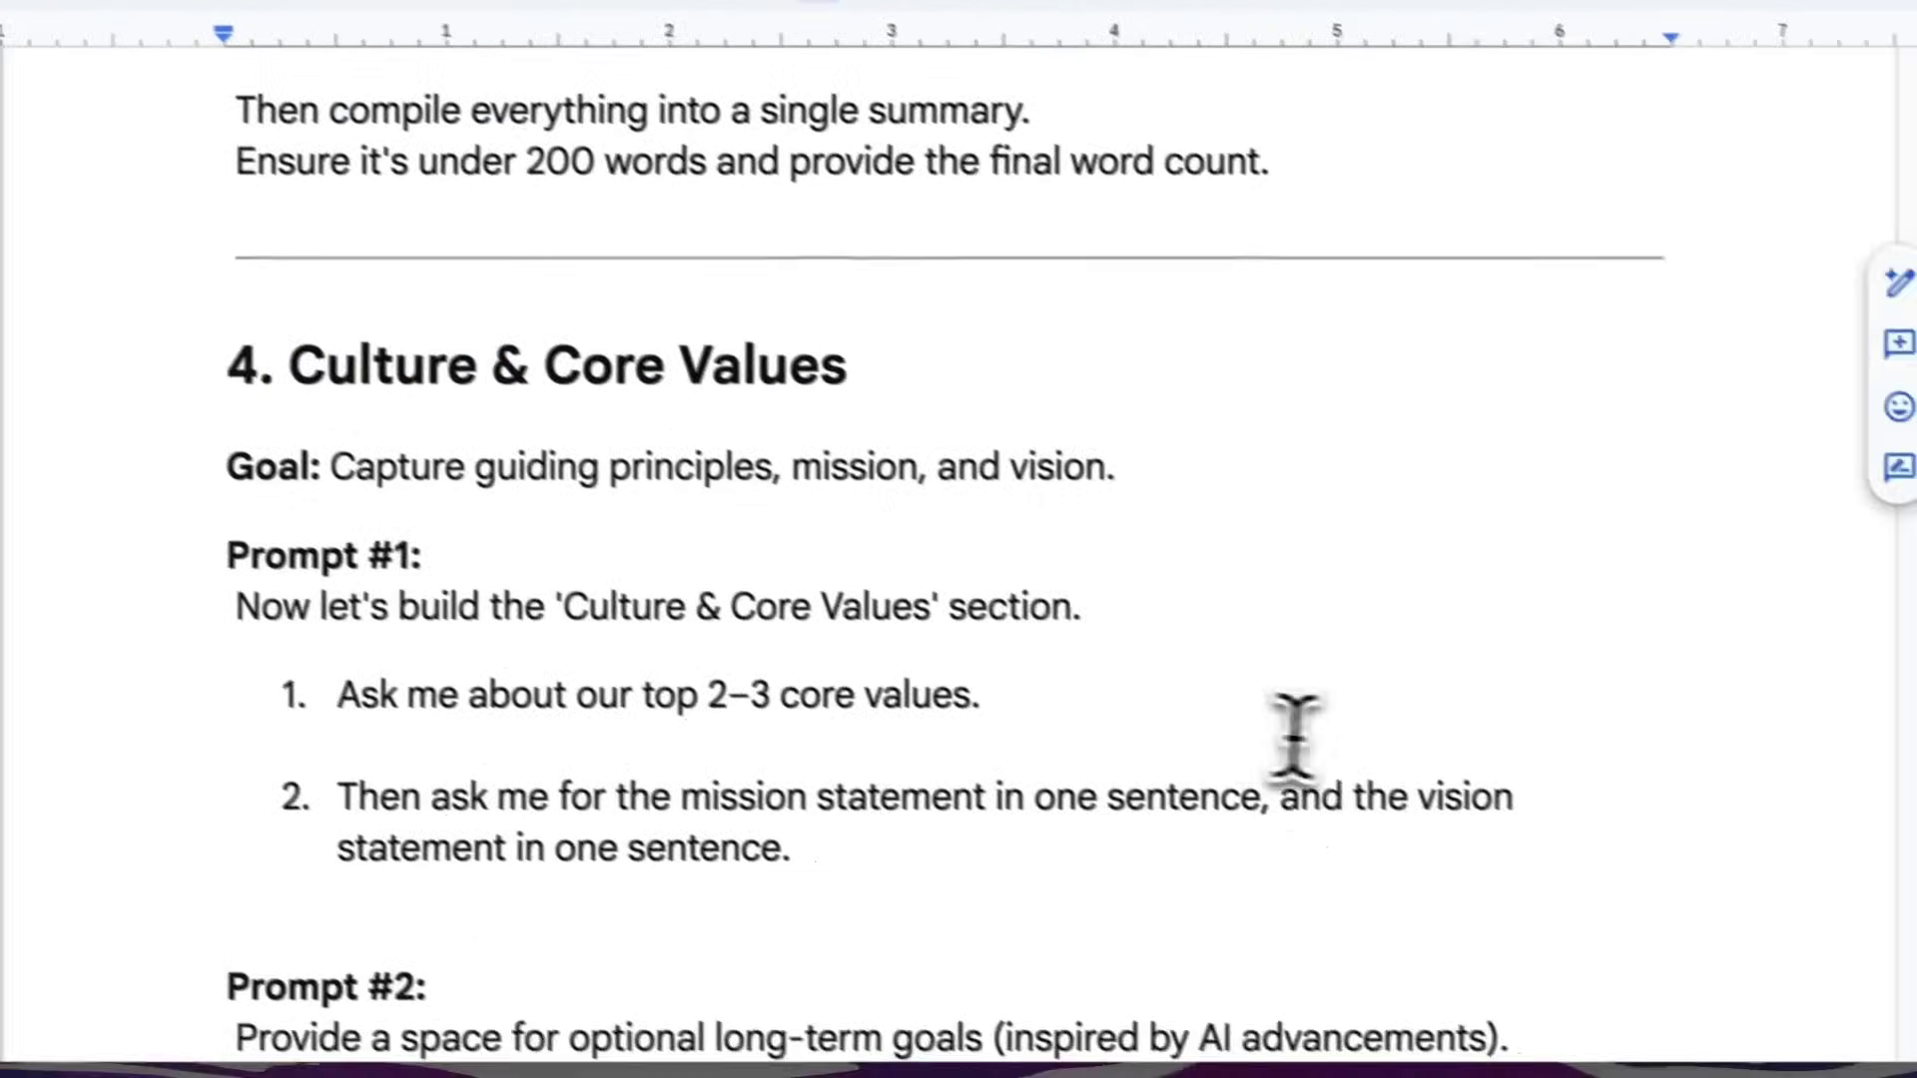
pyautogui.doubleClick(1374, 777)
pyautogui.click(1374, 774)
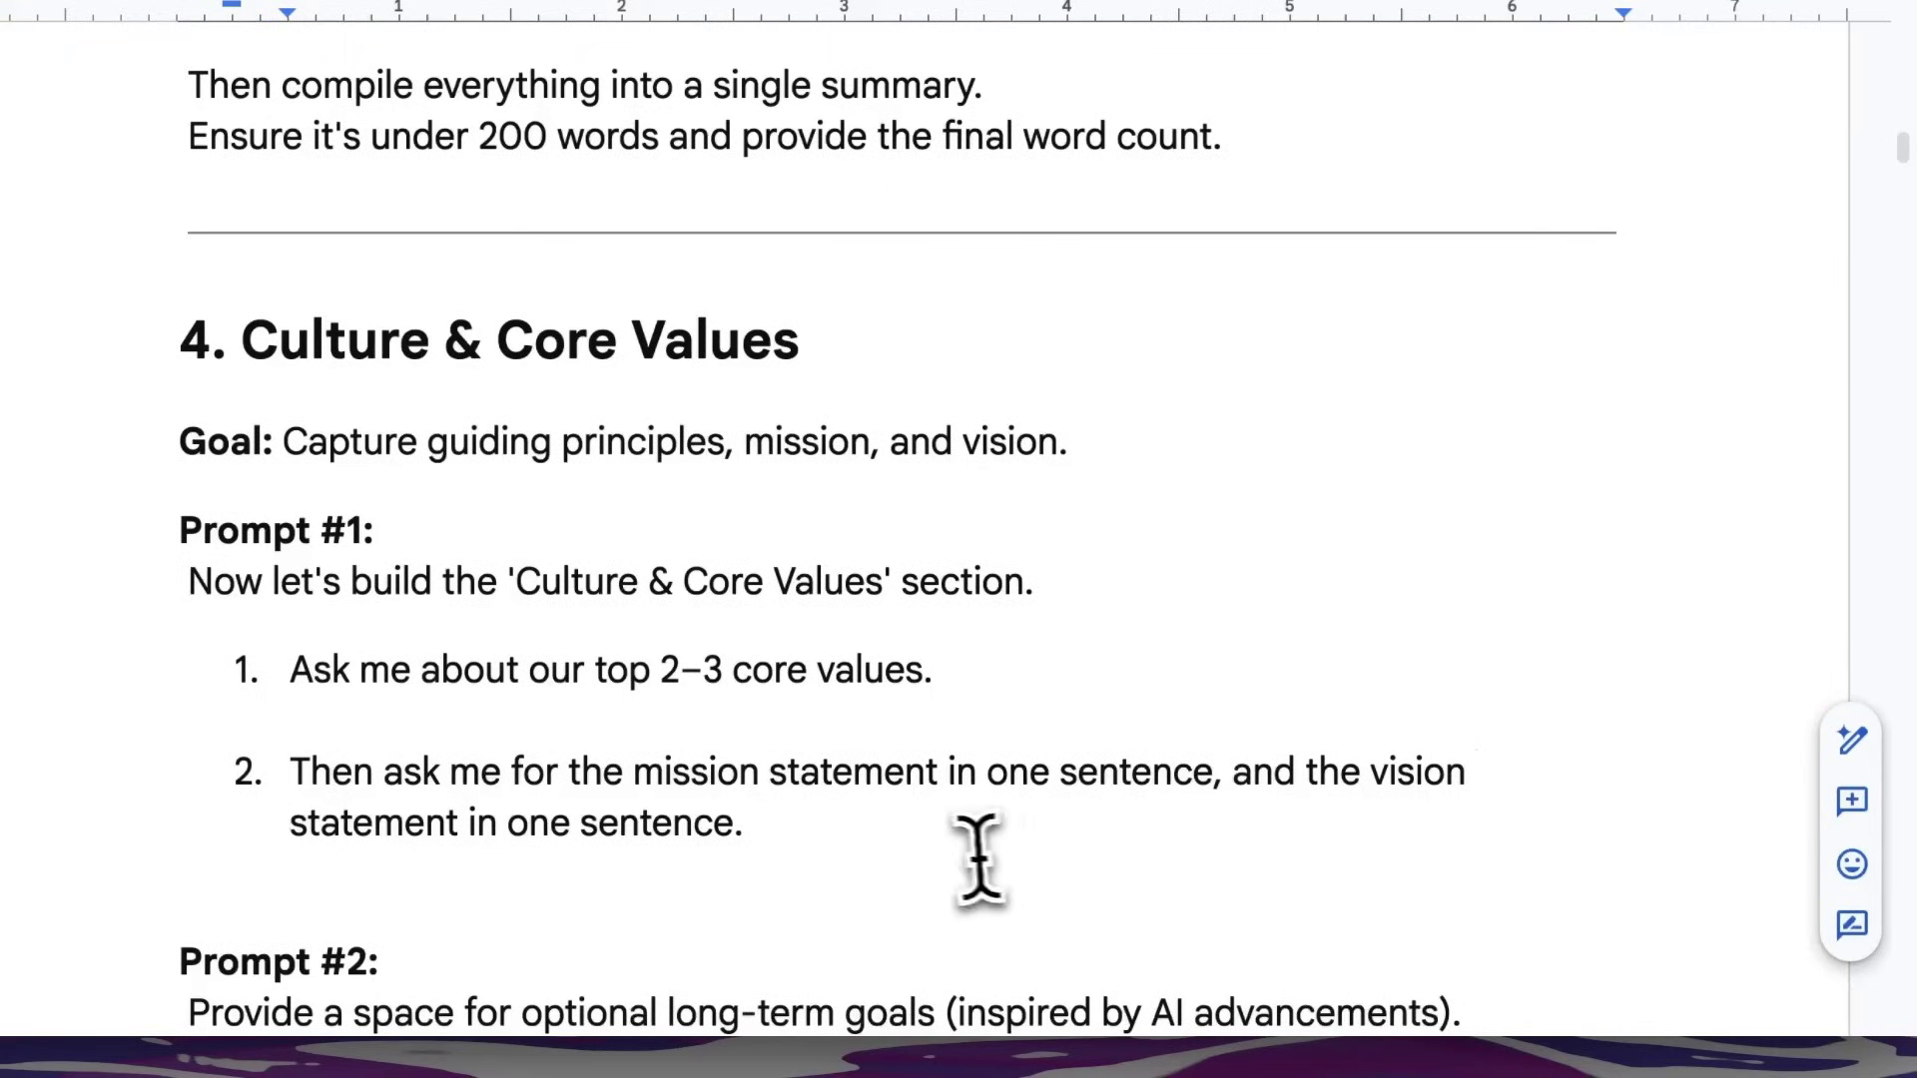
pyautogui.scroll(2, 924, 819)
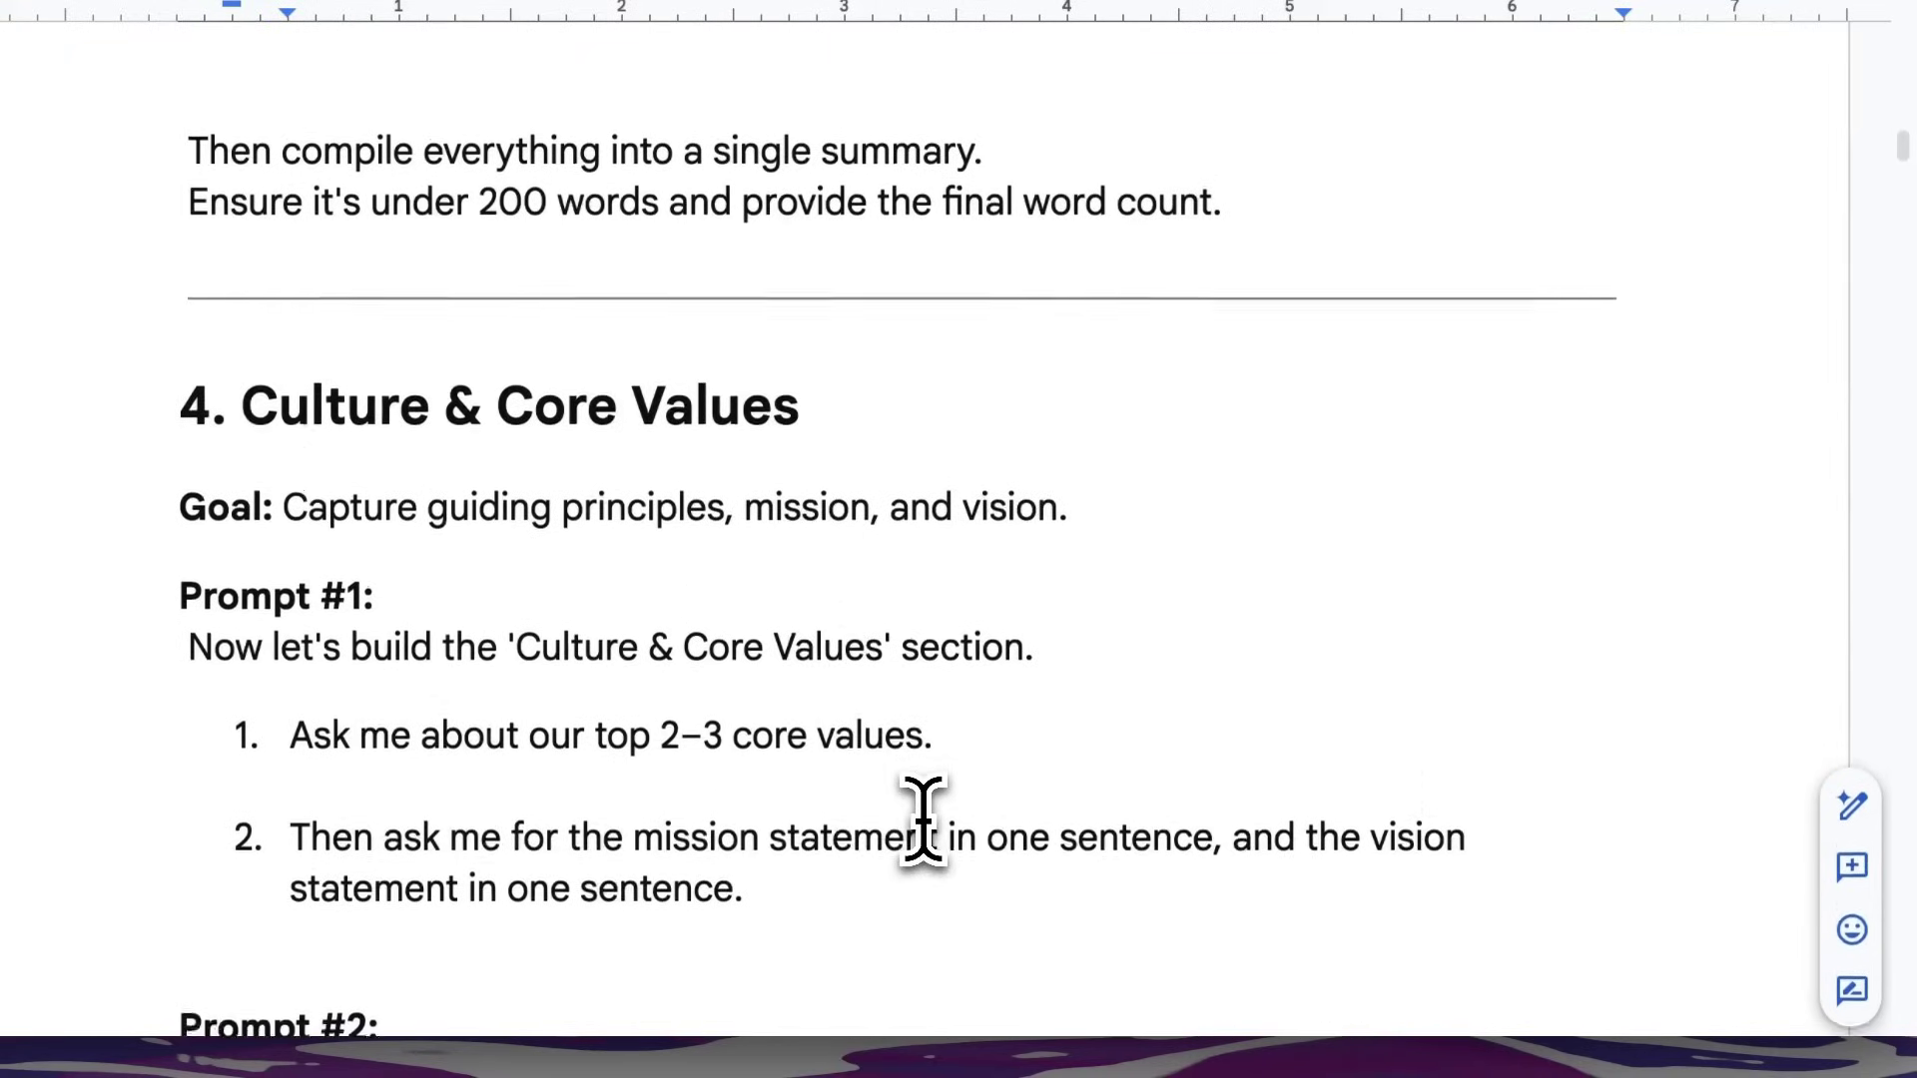
pyautogui.moveTo(804, 490); pyautogui.dragTo(227, 490)
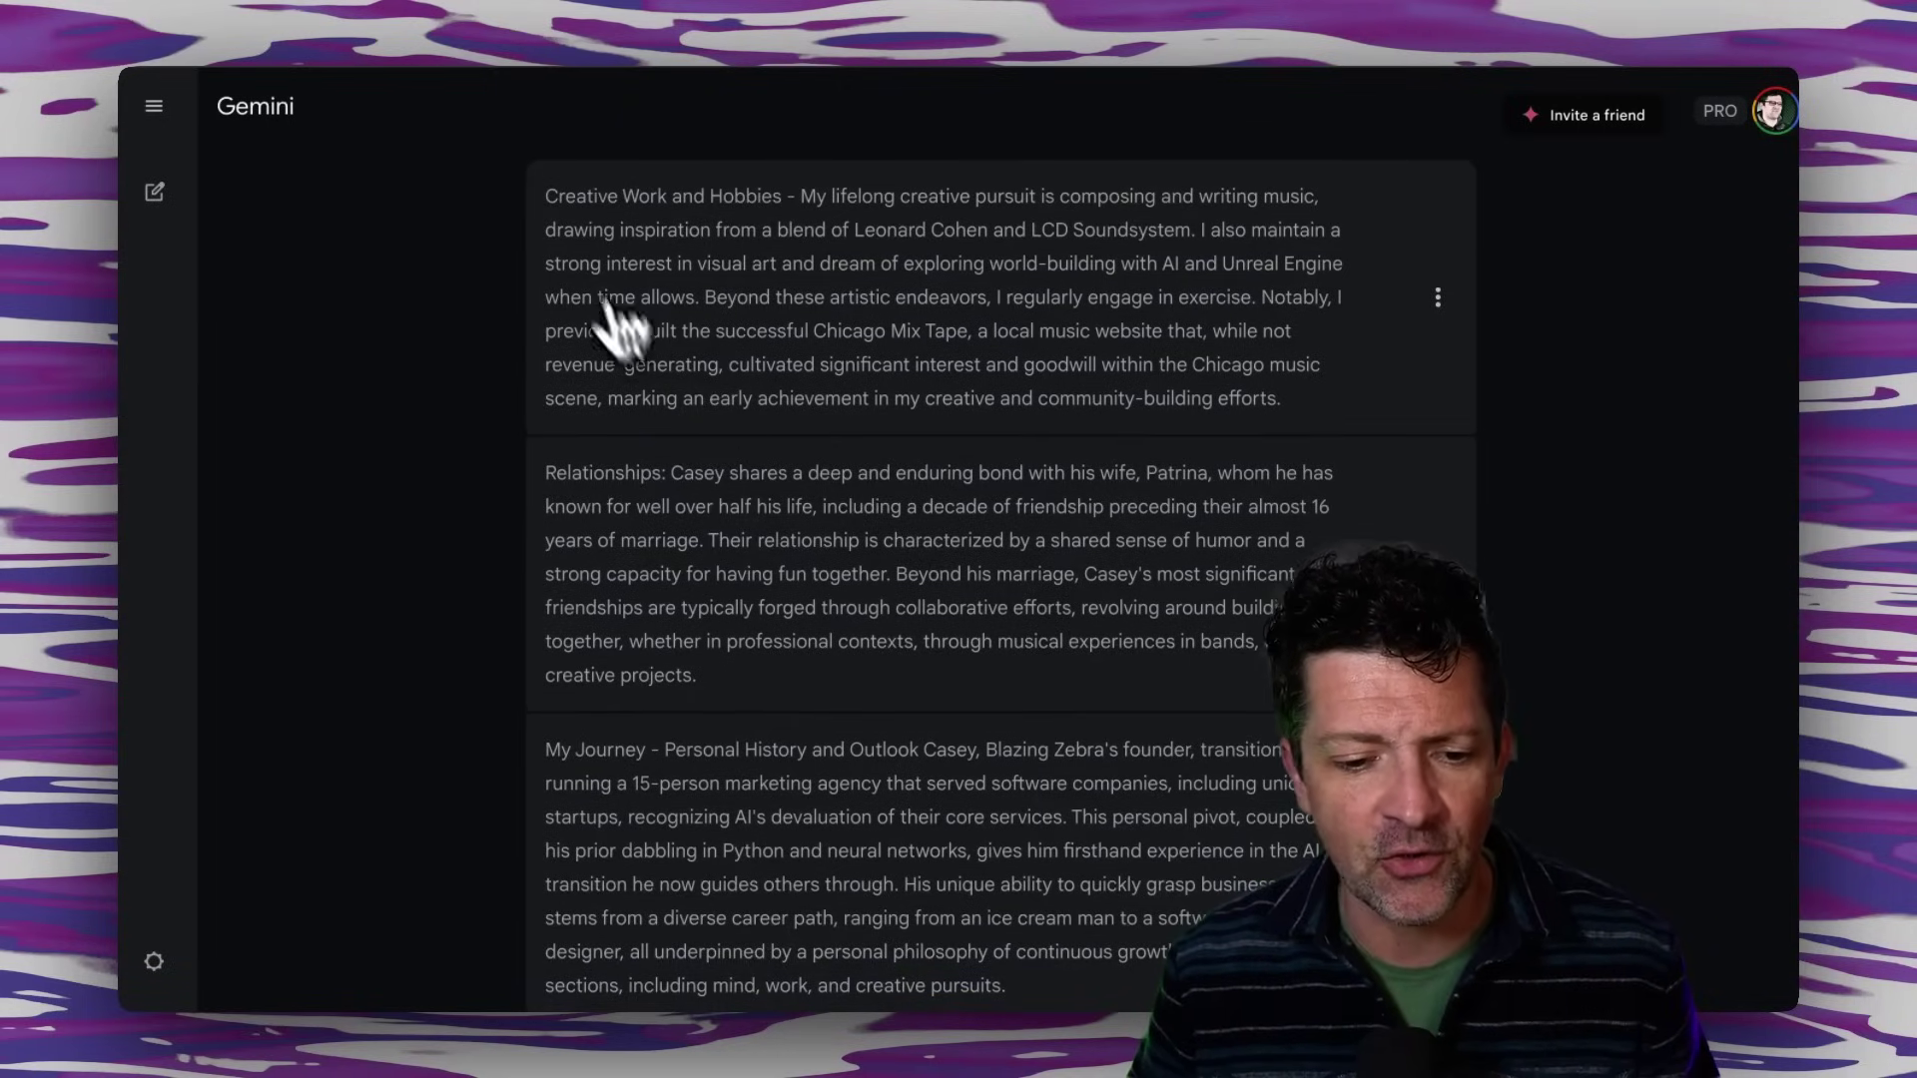
pyautogui.scroll(-5, 699, 539)
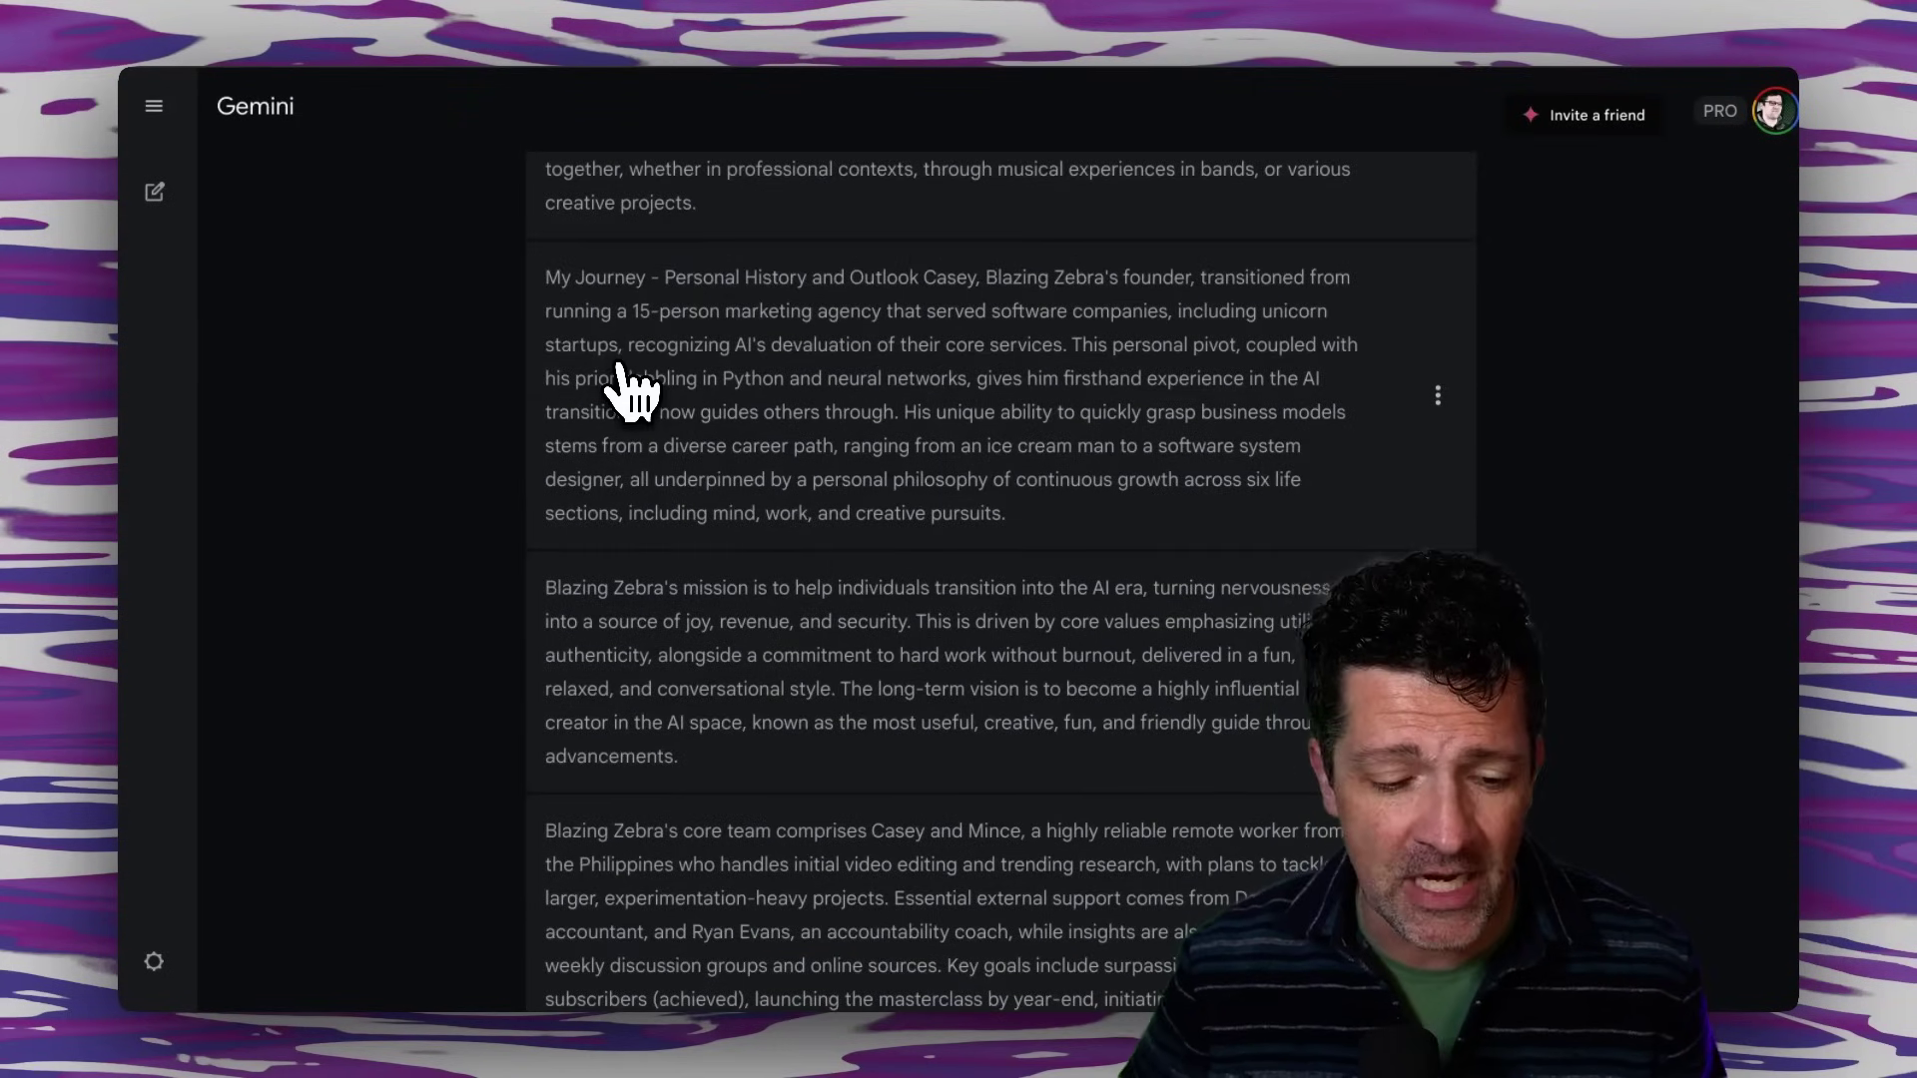
pyautogui.scroll(-3, 634, 385)
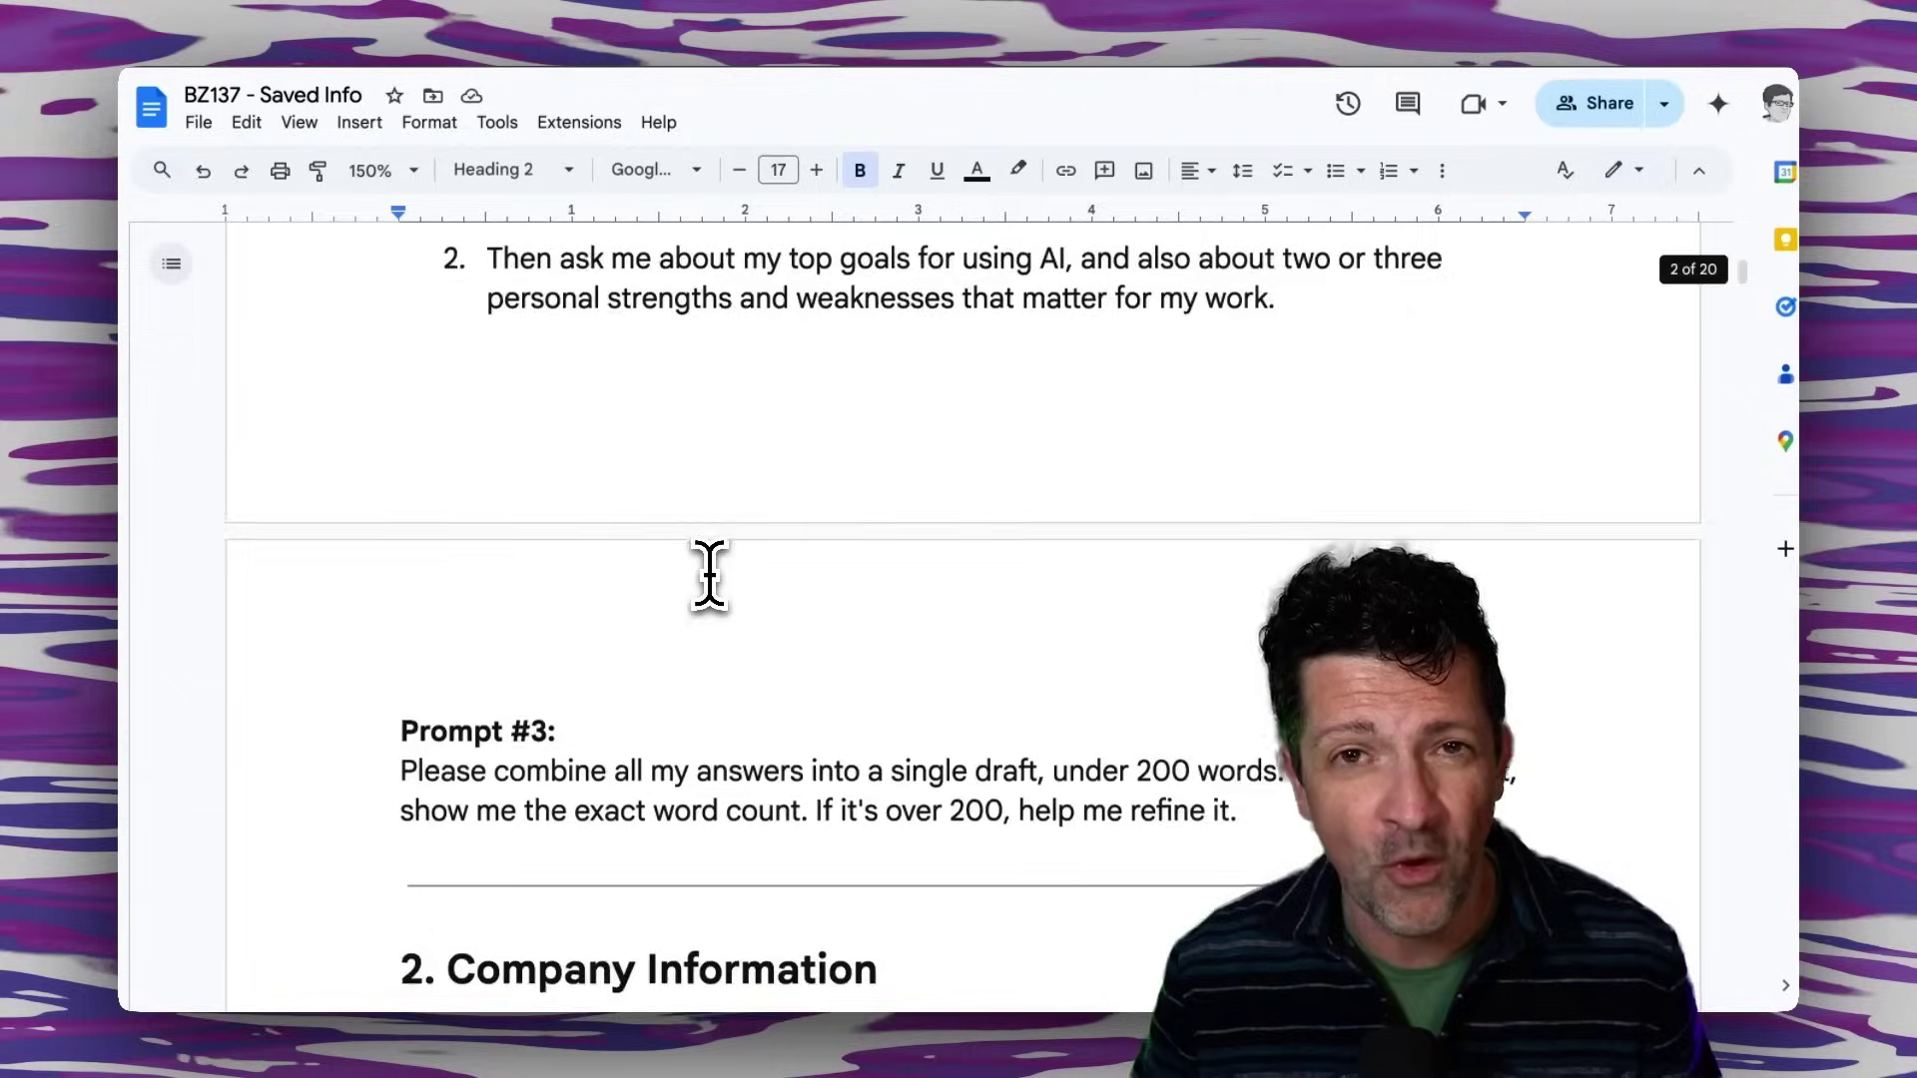
pyautogui.scroll(-10, 710, 574)
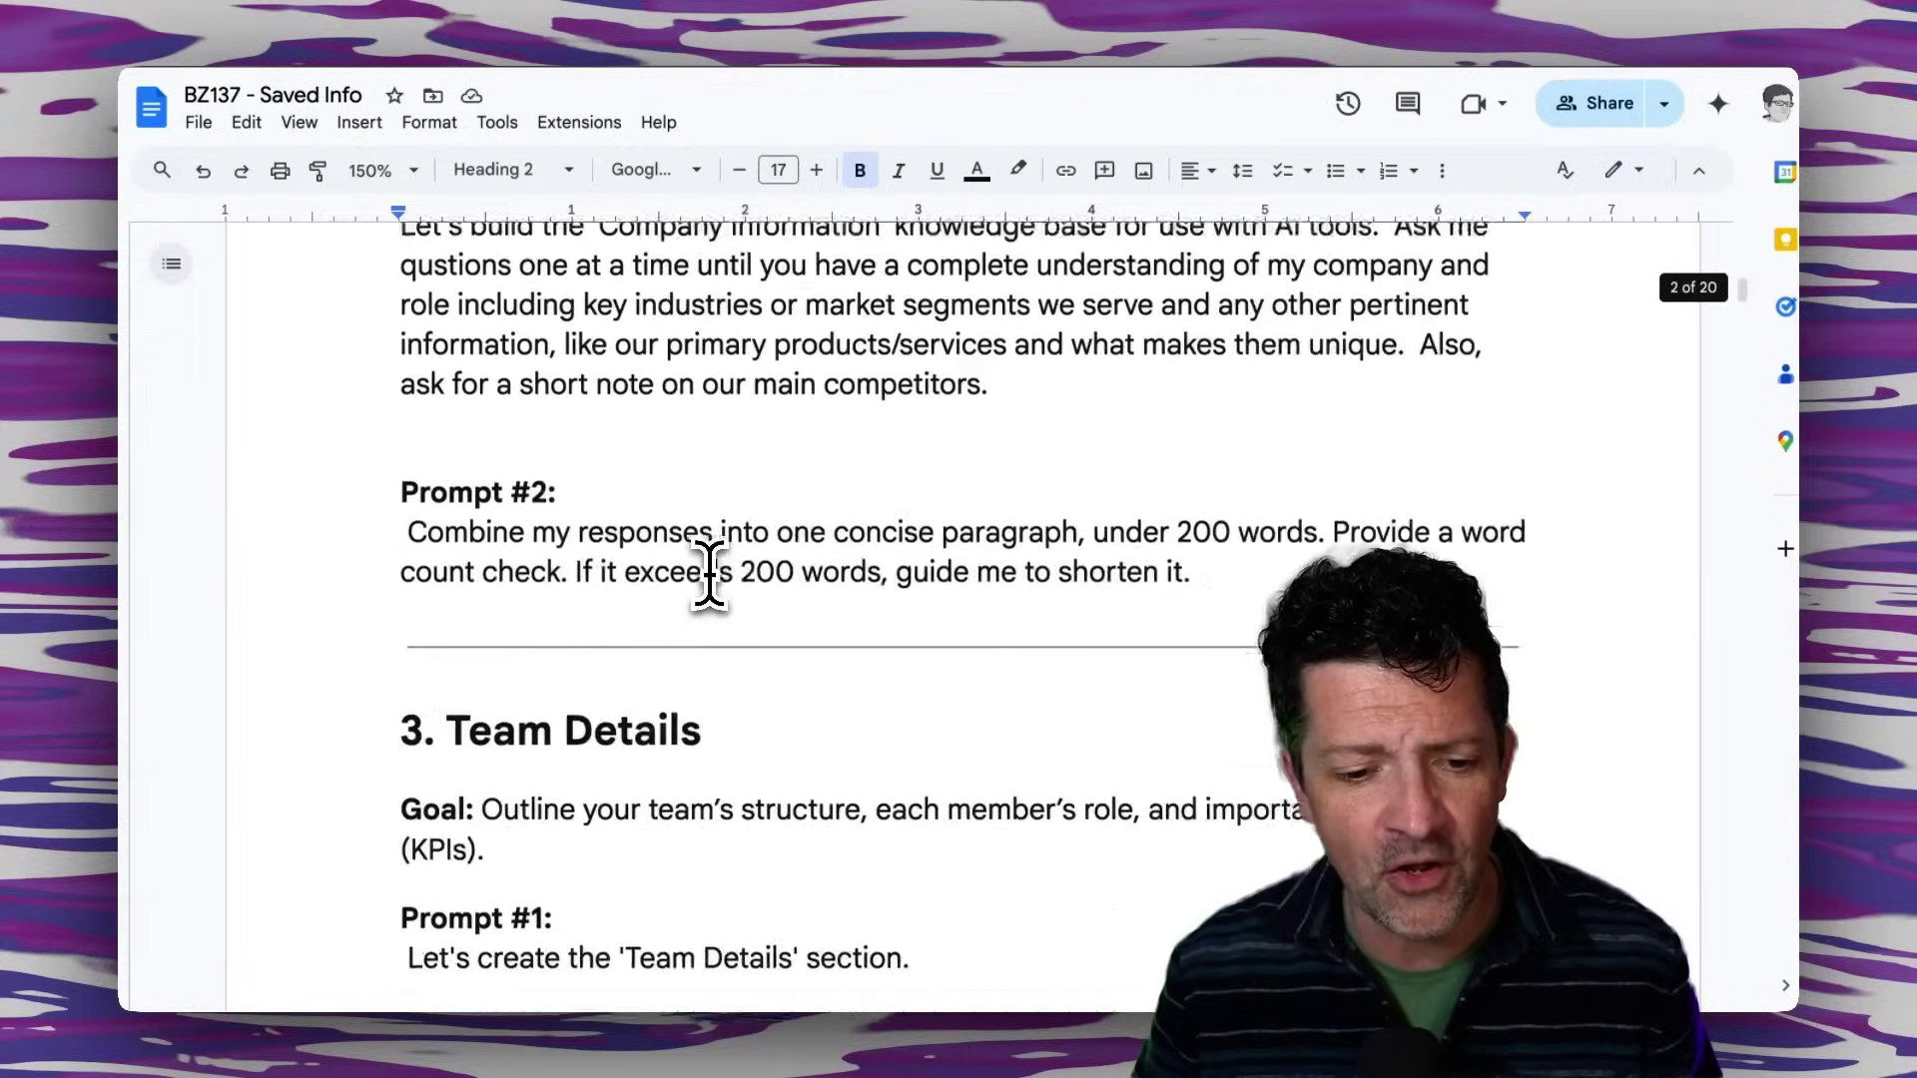
# Highlight the words 'primary KPI' in item 2 of the guide.
pyautogui.scroll(-4, 710, 573)
pyautogui.scroll(2, 710, 573)
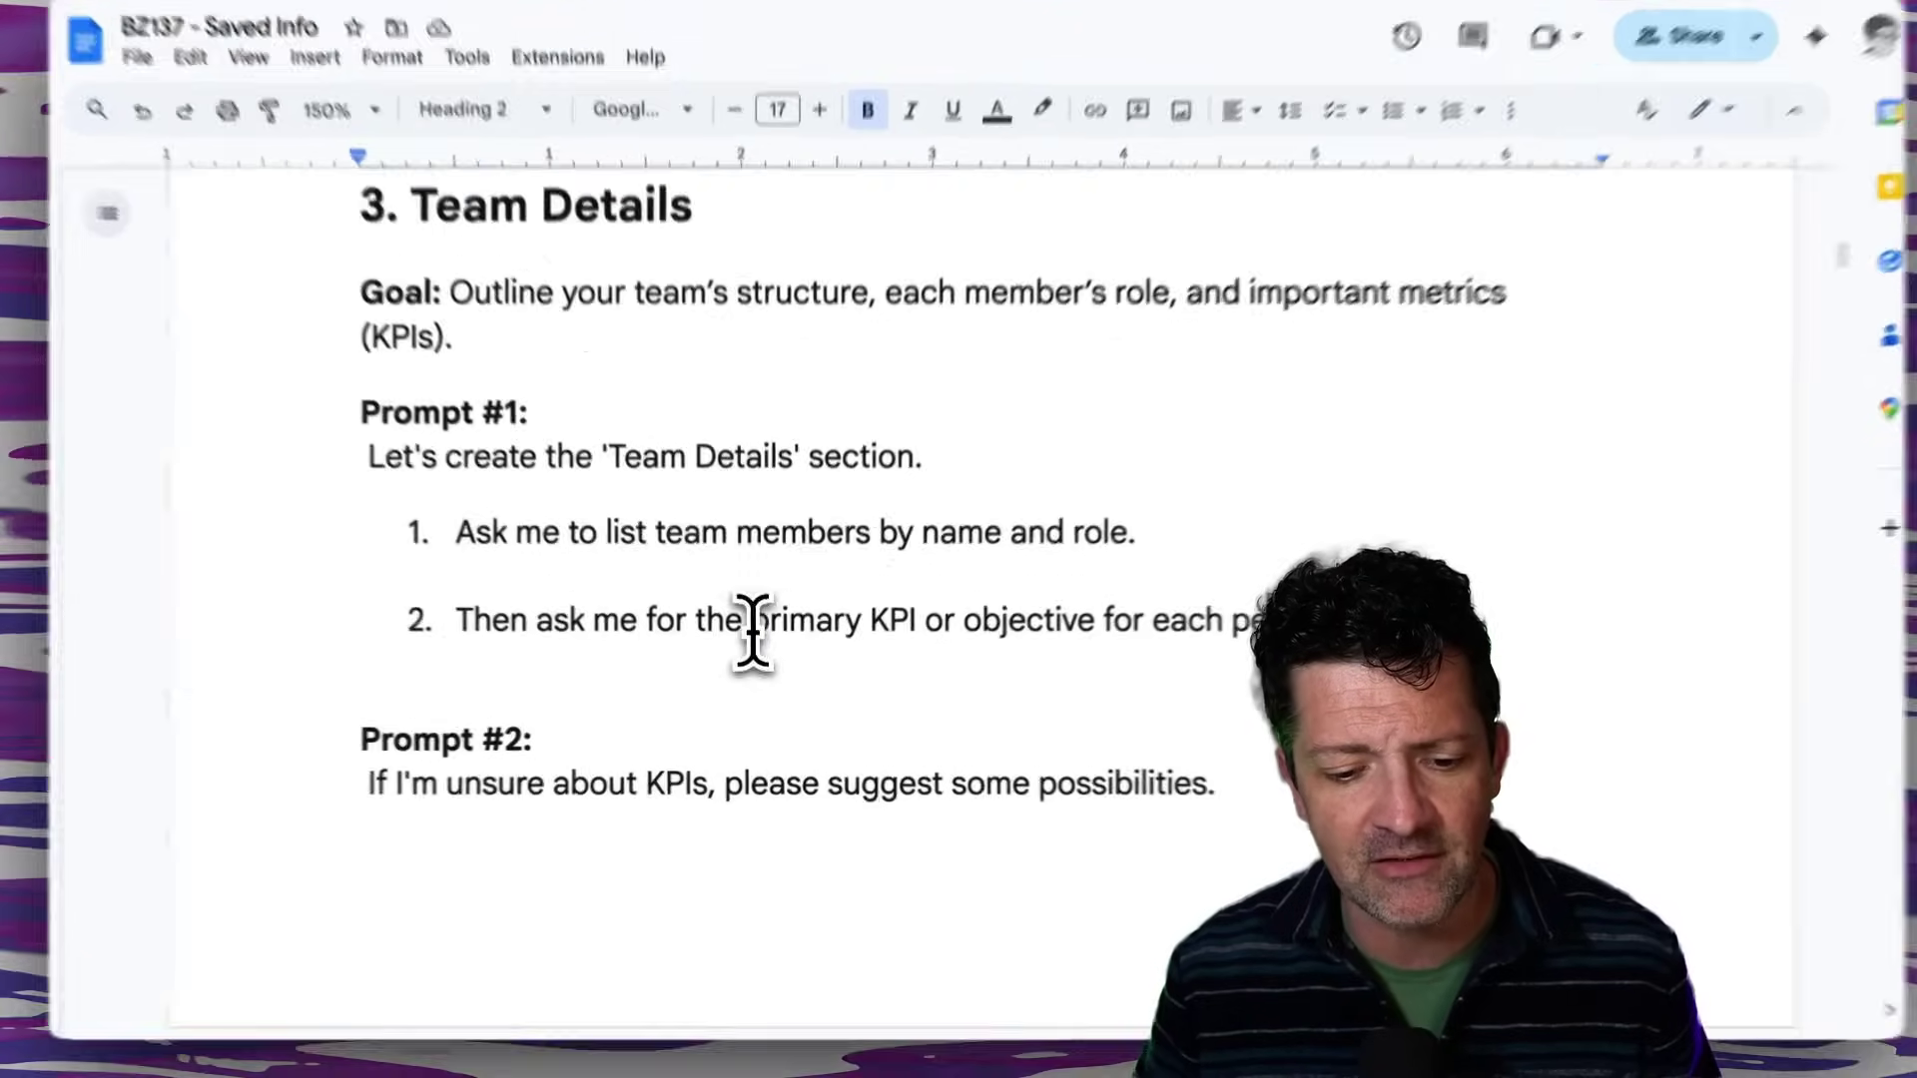
pyautogui.moveTo(755, 635); pyautogui.dragTo(897, 640)
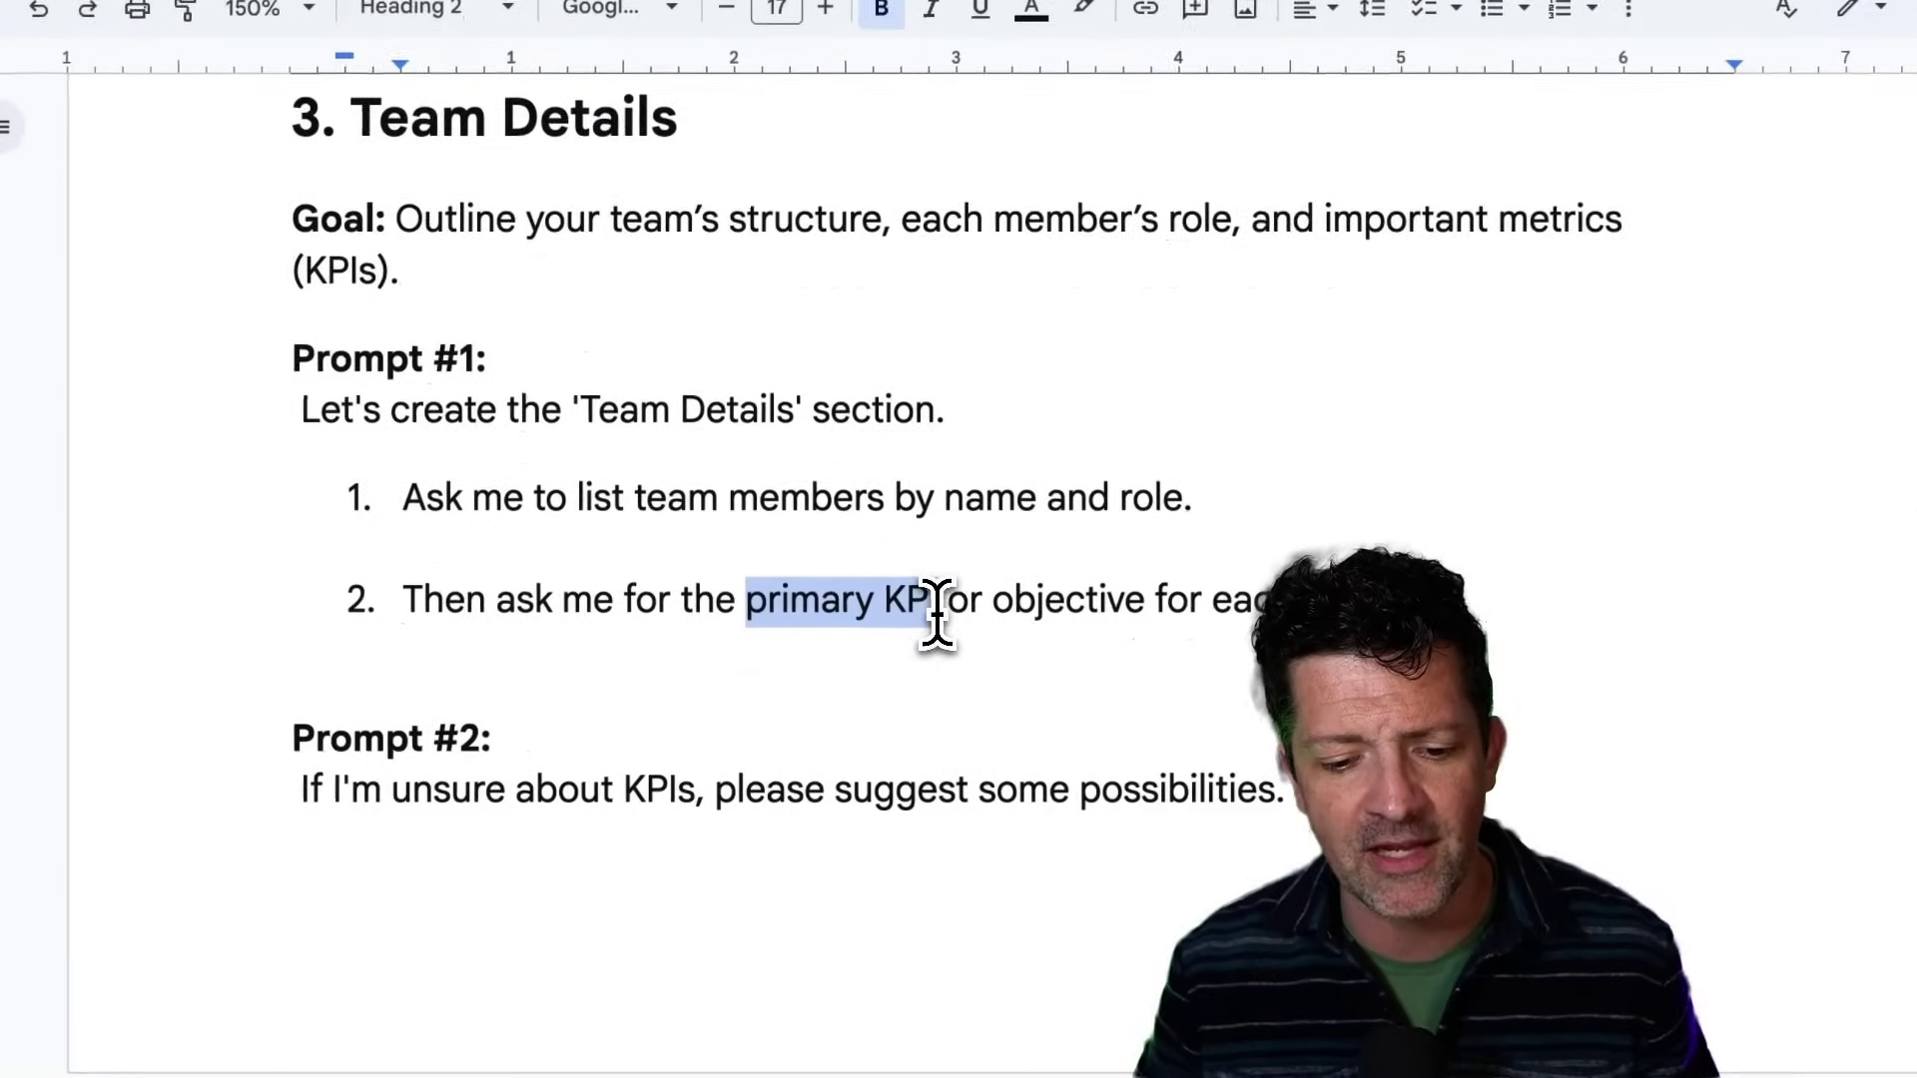
pyautogui.click(904, 643)
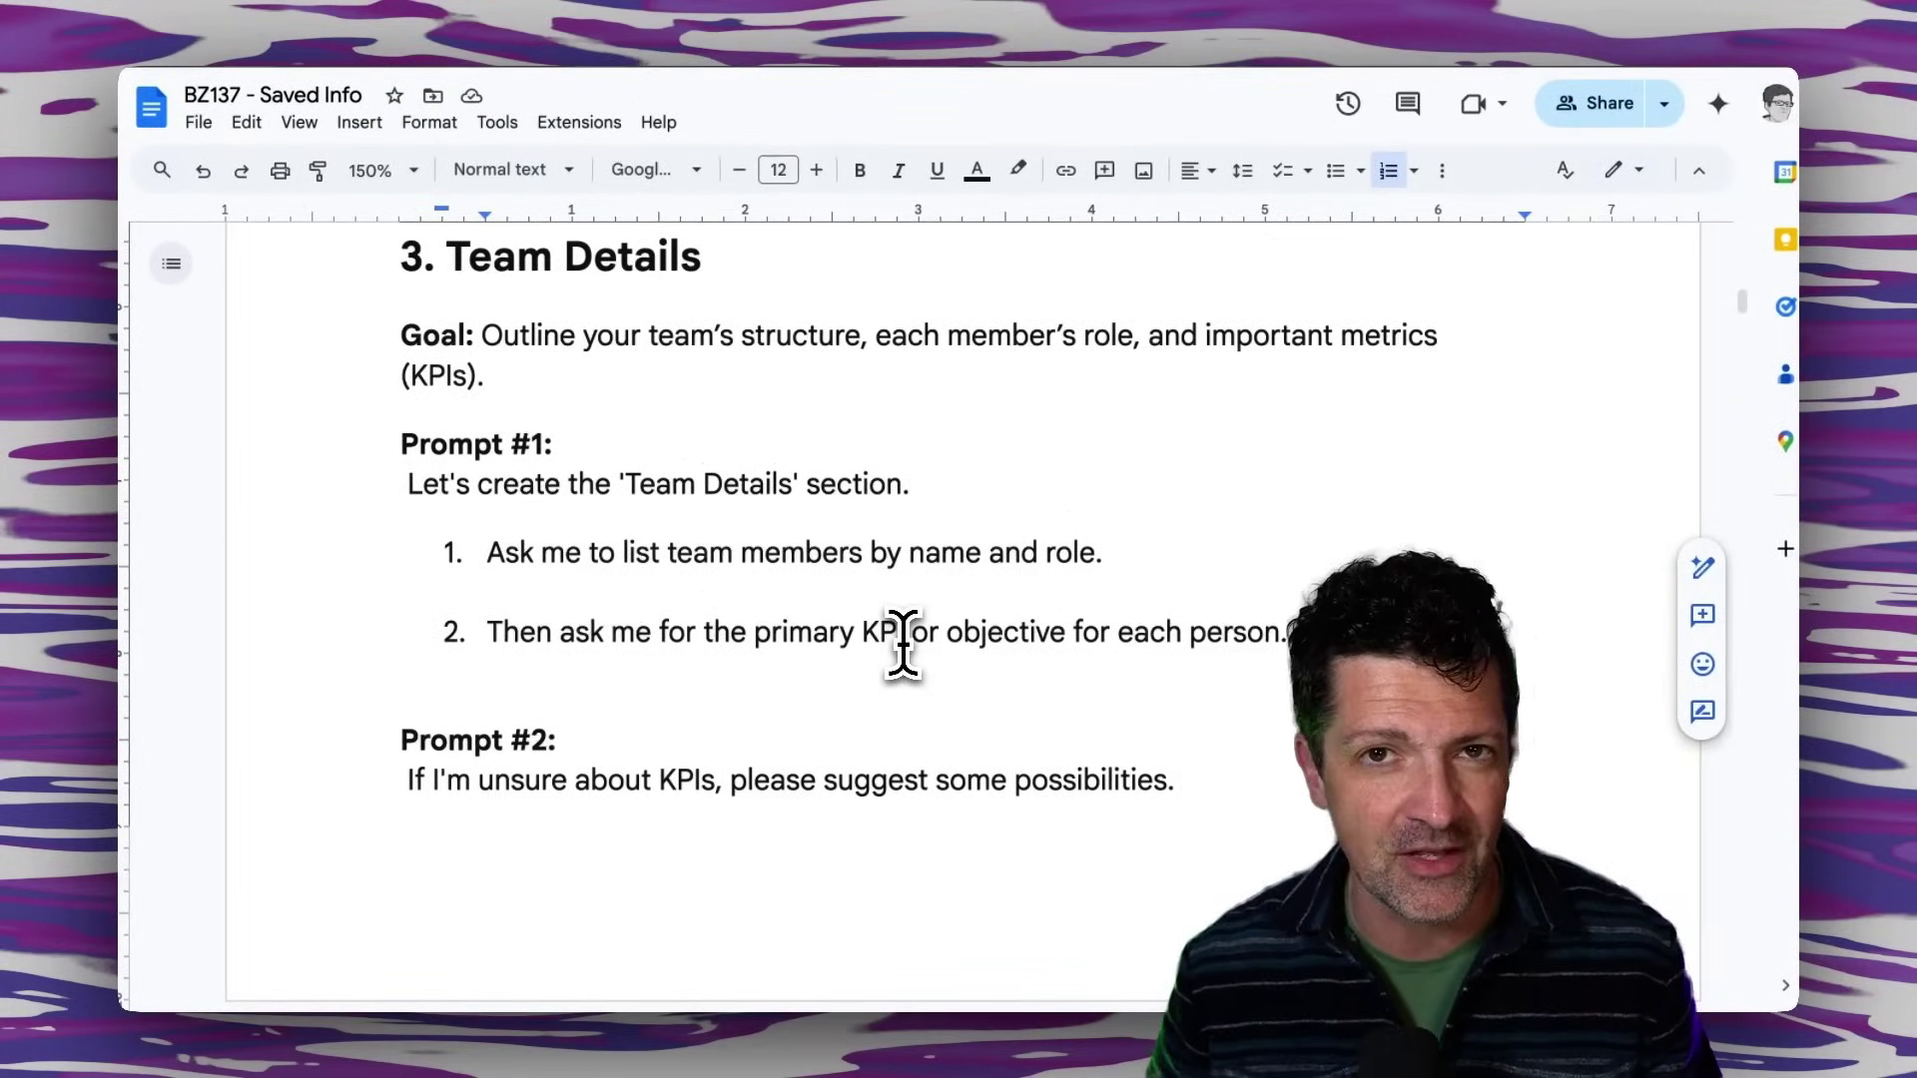
# Open the Master Context Engine Custom GPT link in ChatGPT.
pyautogui.scroll(5, 927, 659)
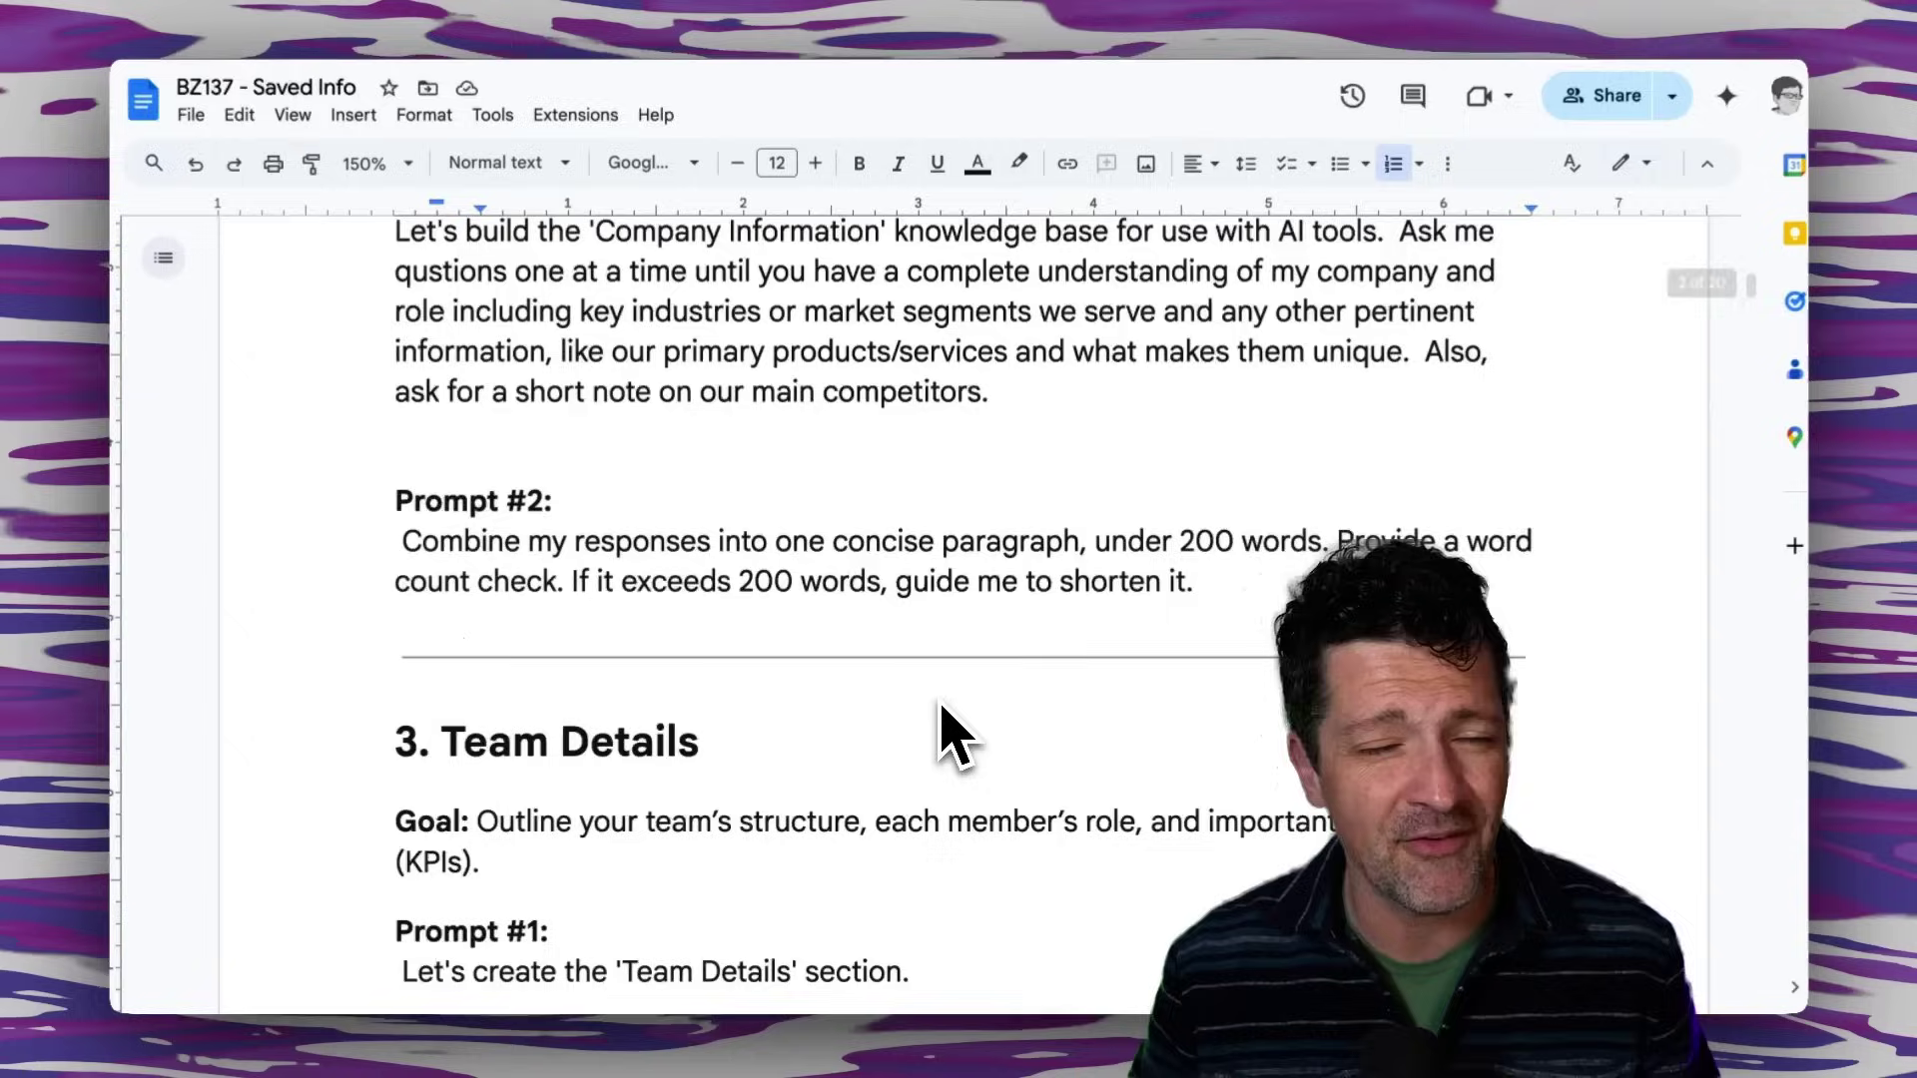
pyautogui.scroll(-1, 941, 706)
pyautogui.scroll(-5, 956, 734)
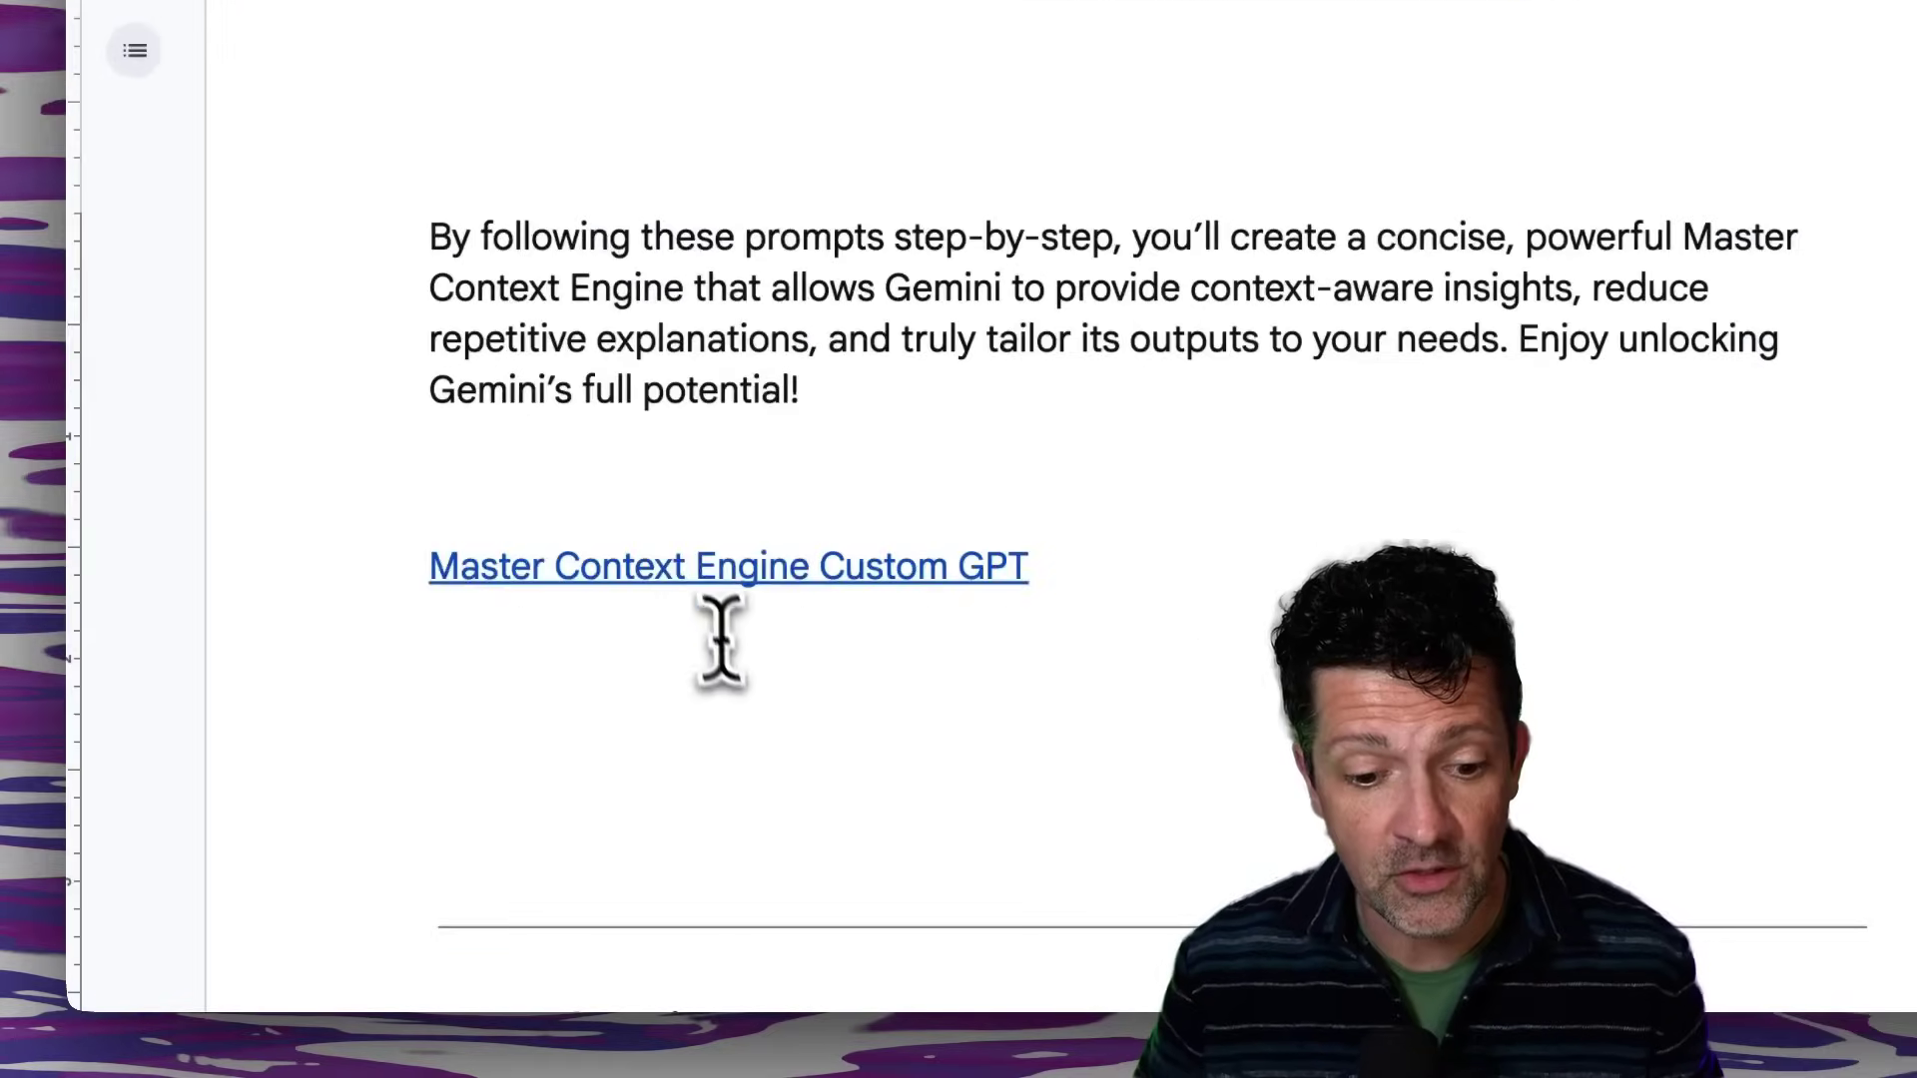
pyautogui.click(685, 566)
pyautogui.click(674, 629)
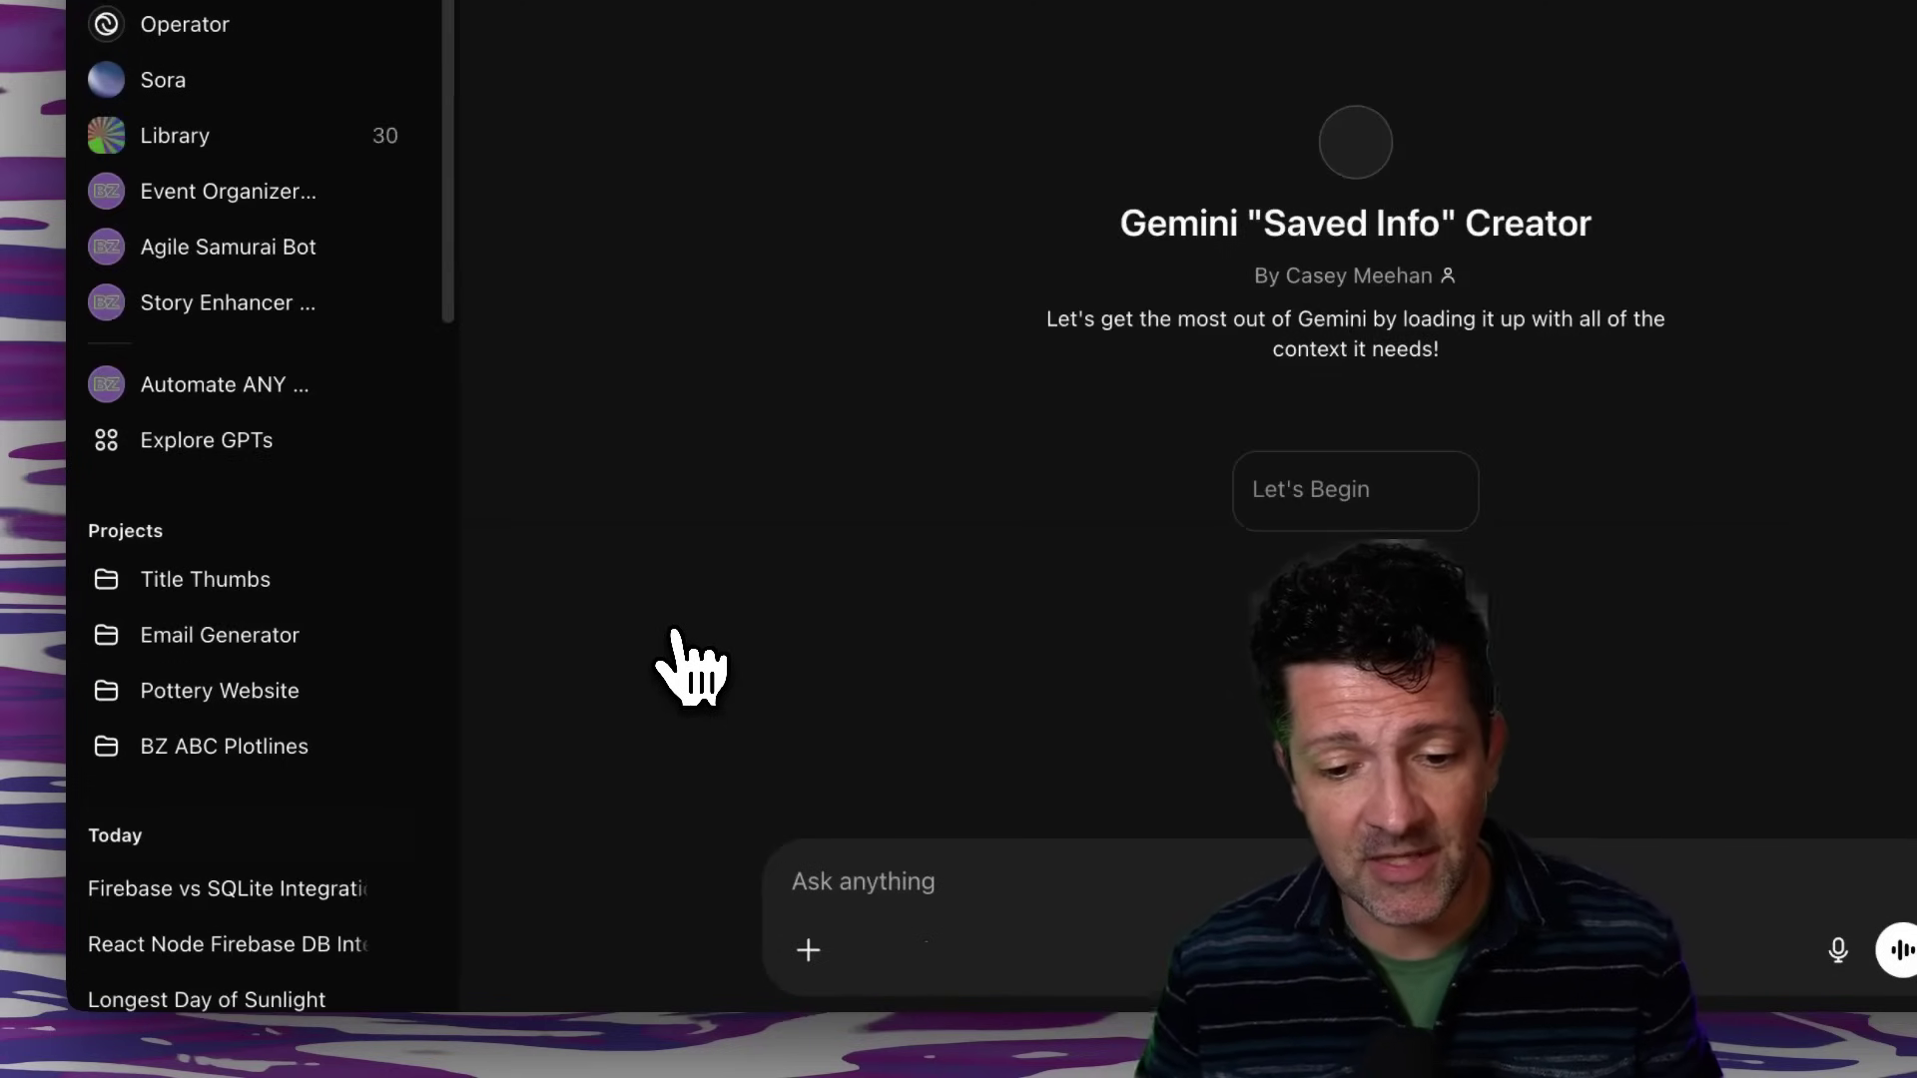
# Hide the ChatGPT sidebar and start the Gemini 'Saved Info' Creator conversation with 'Let's Begin'.
pyautogui.click(107, 84)
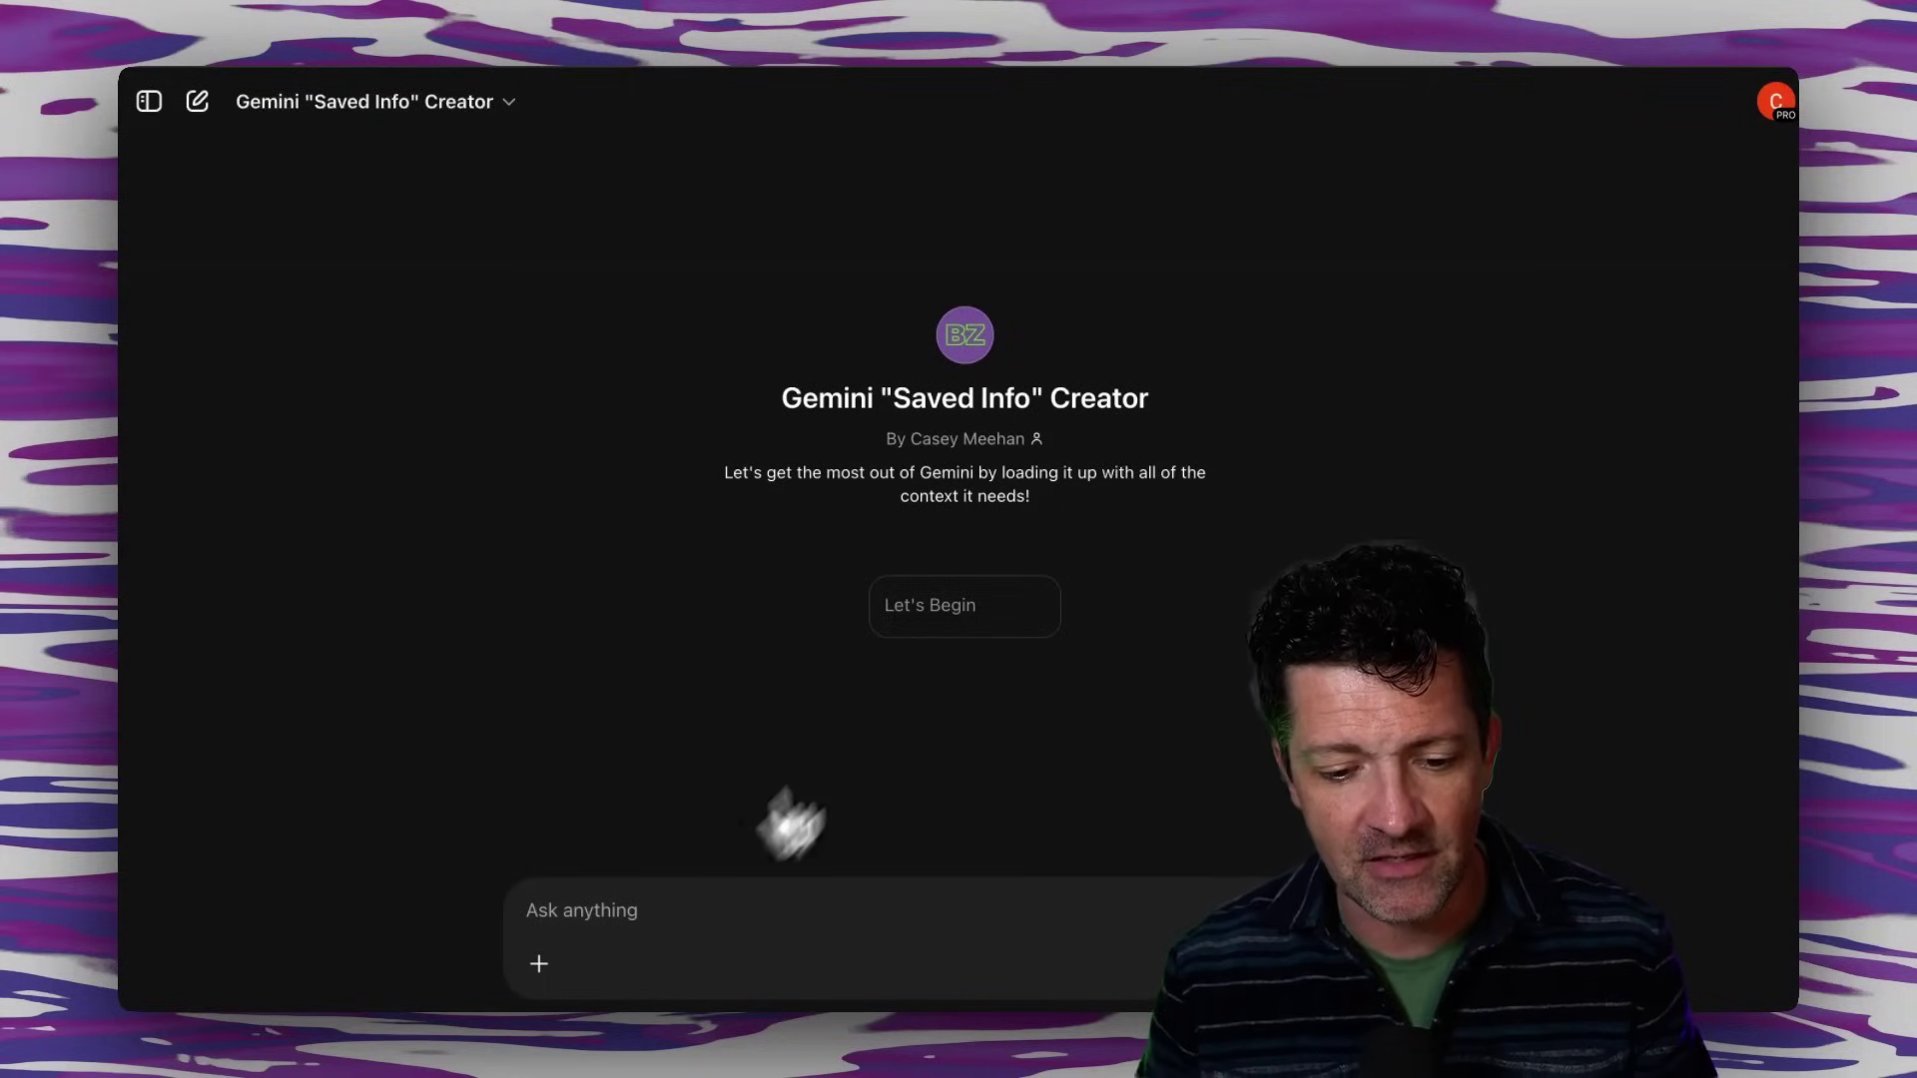
pyautogui.click(961, 611)
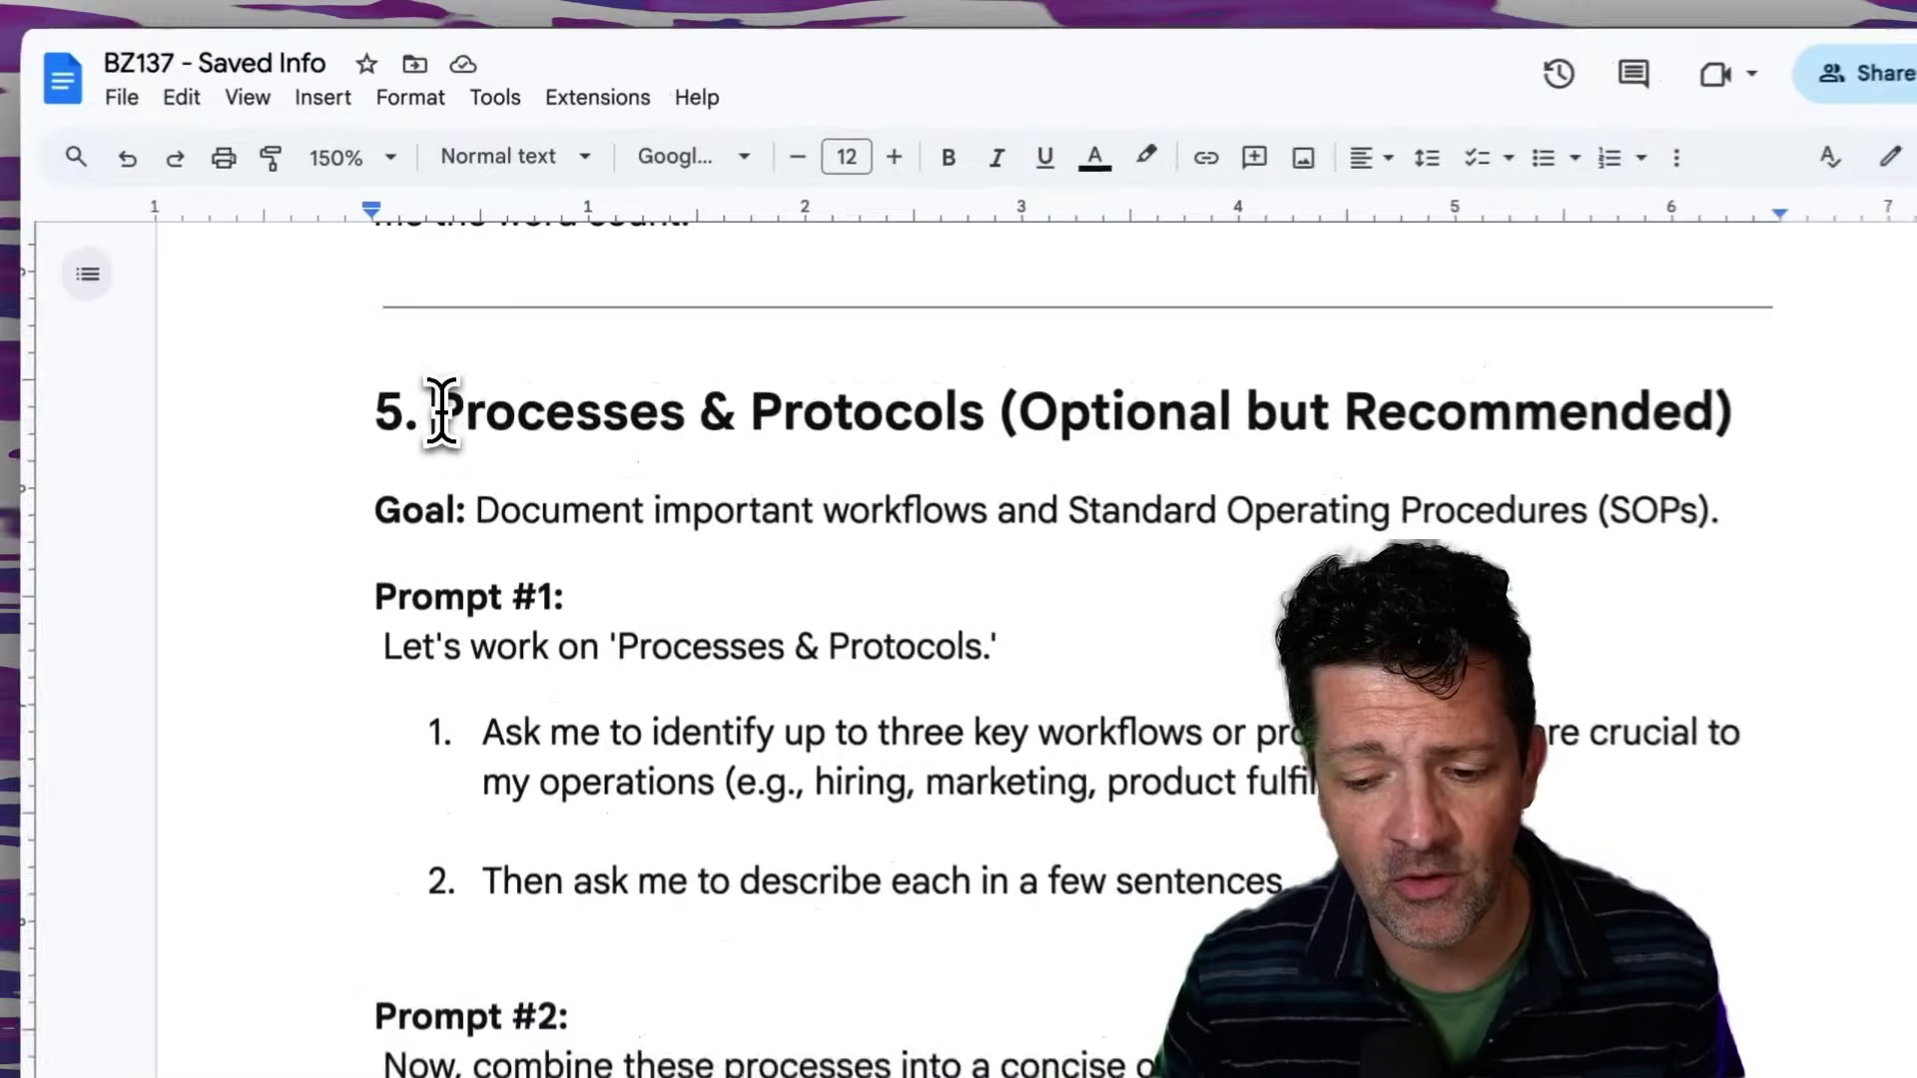
pyautogui.moveTo(453, 374); pyautogui.dragTo(960, 444)
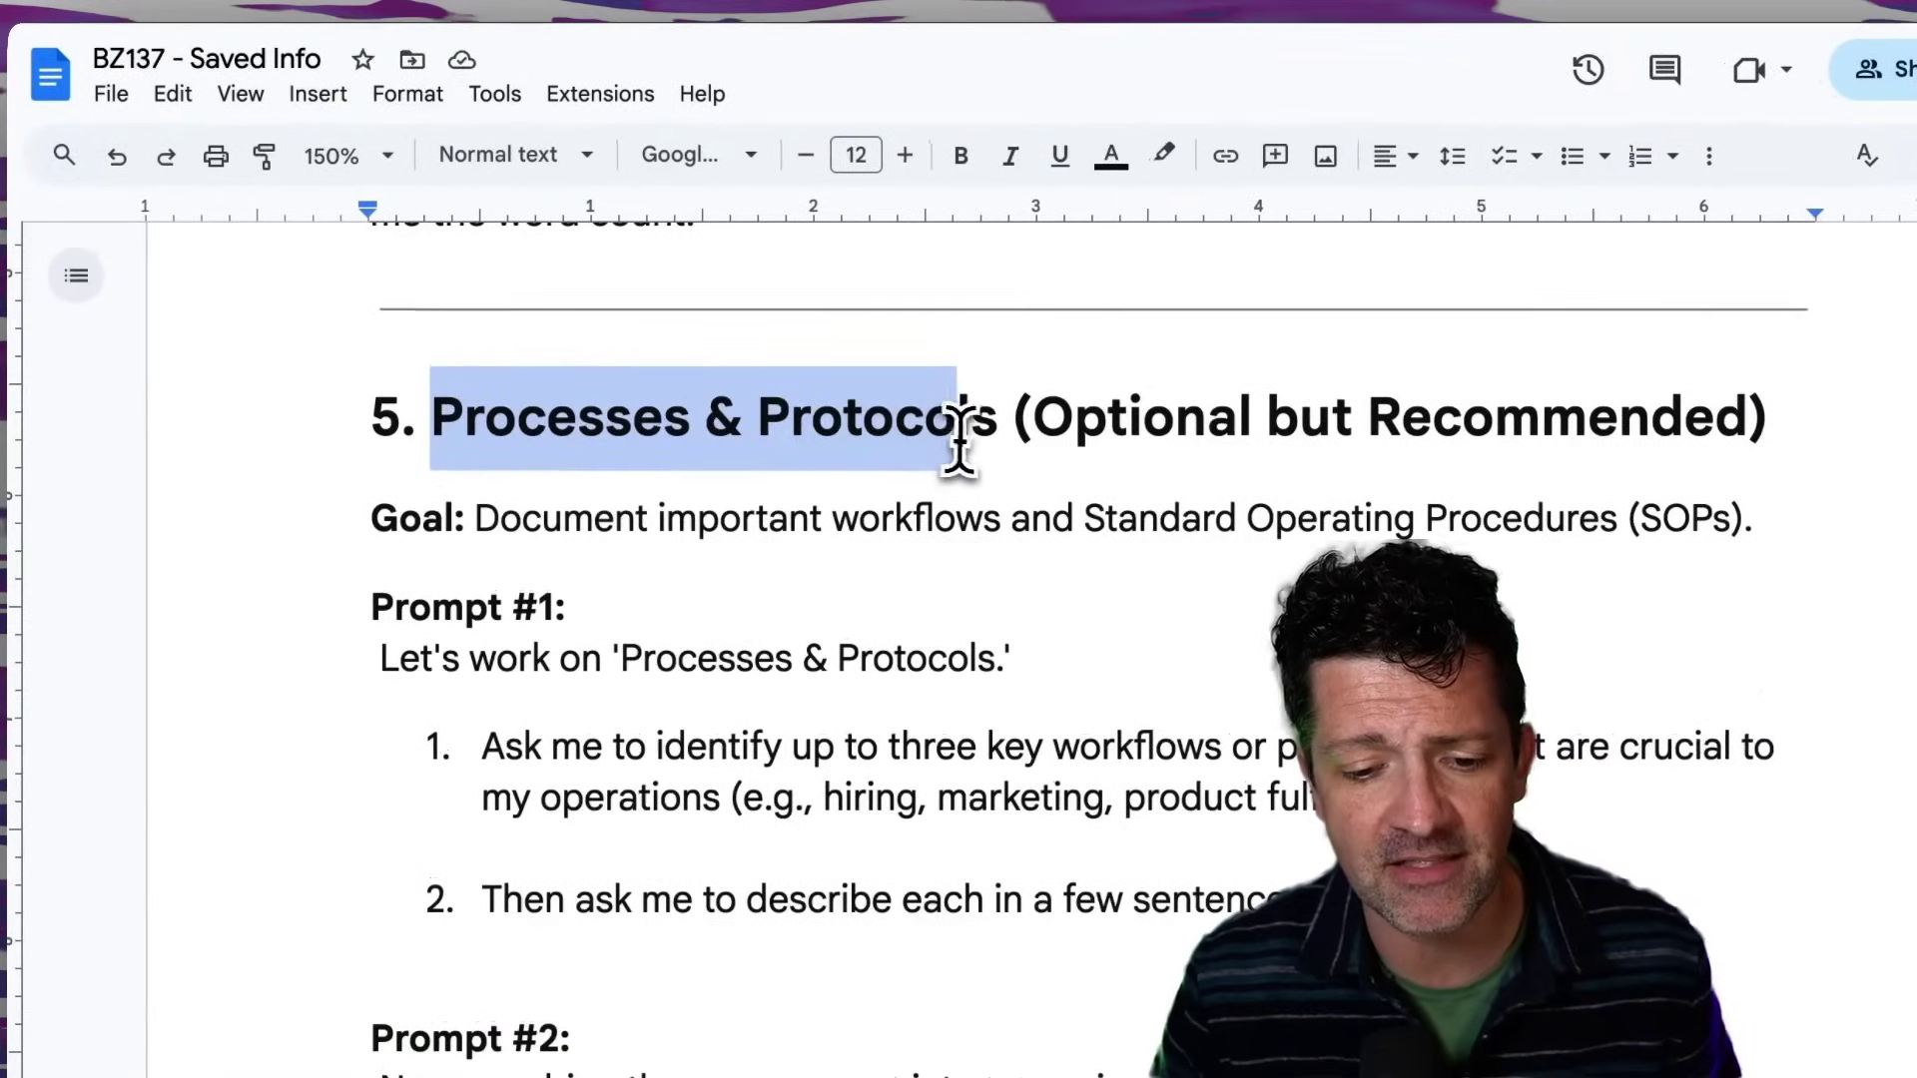
pyautogui.click(992, 440)
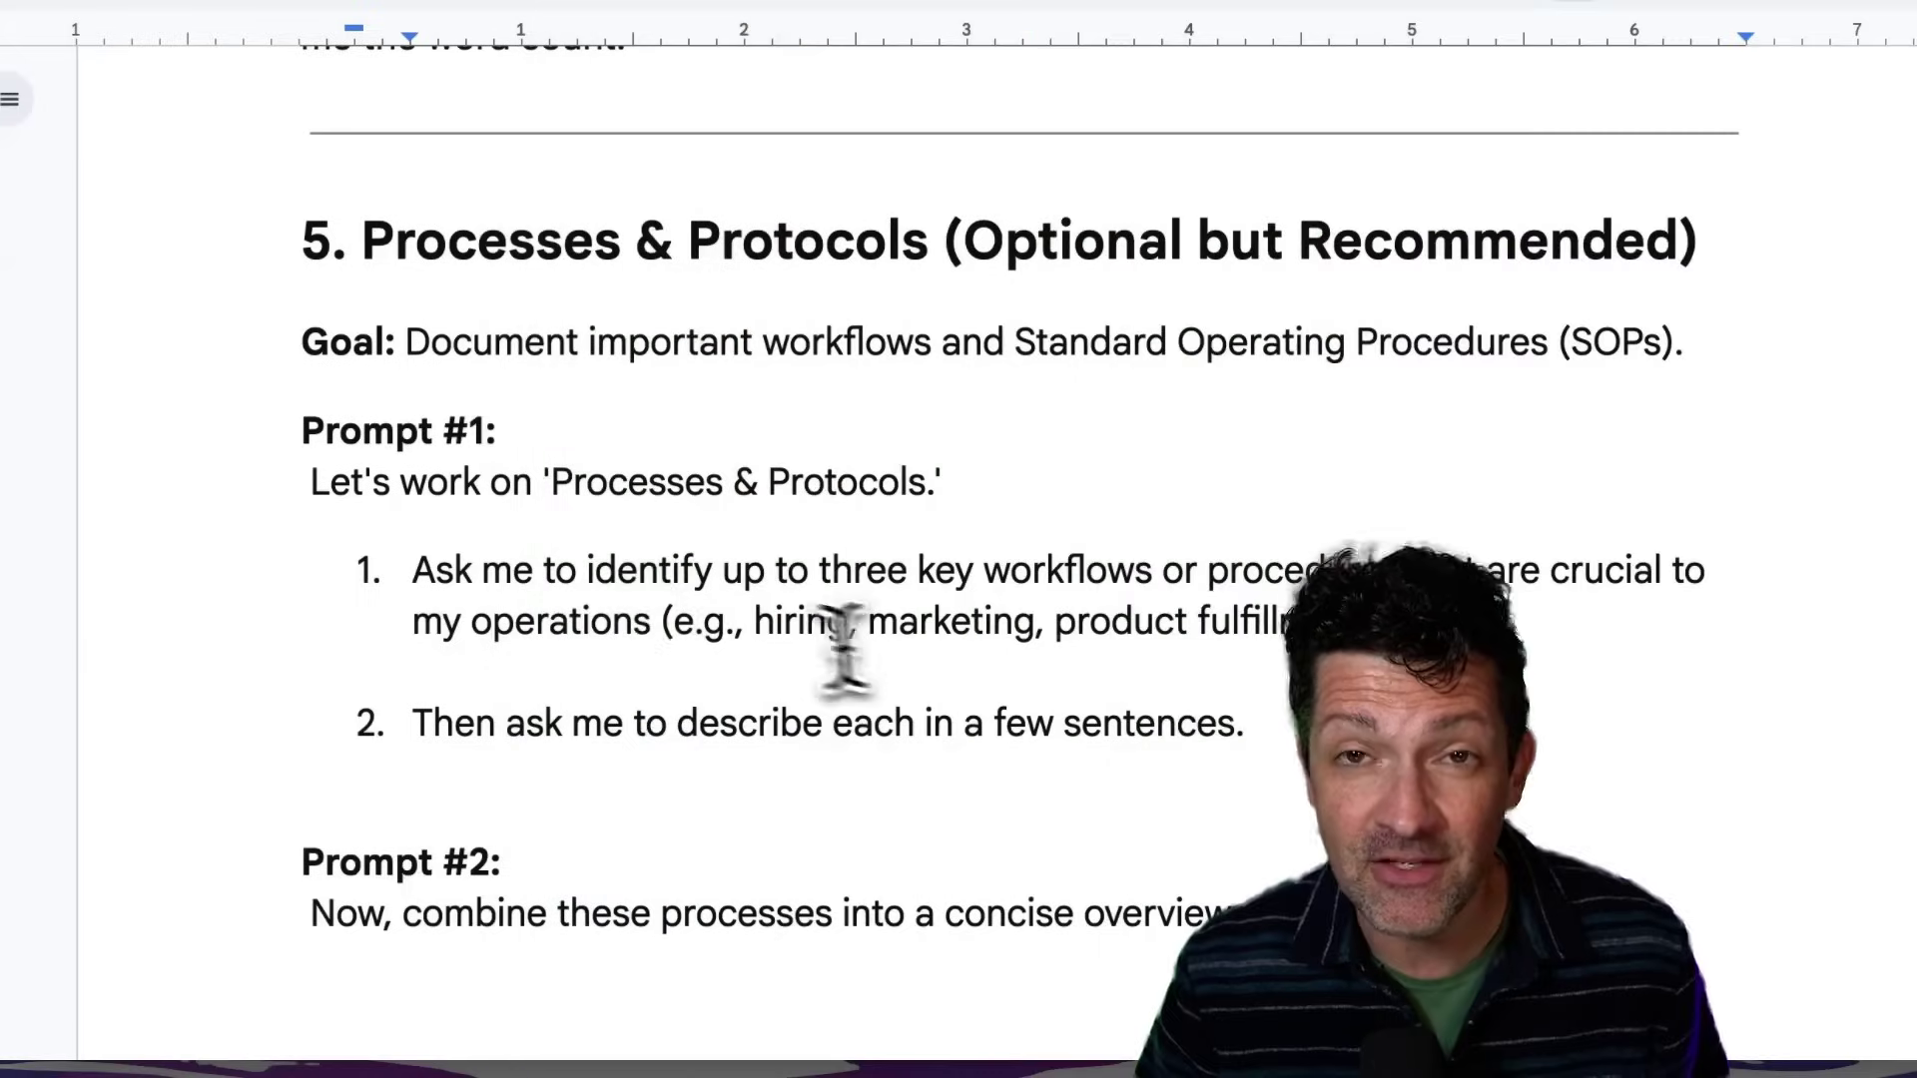
pyautogui.moveTo(360, 503); pyautogui.dragTo(742, 679)
pyautogui.moveTo(924, 704); pyautogui.dragTo(1308, 763)
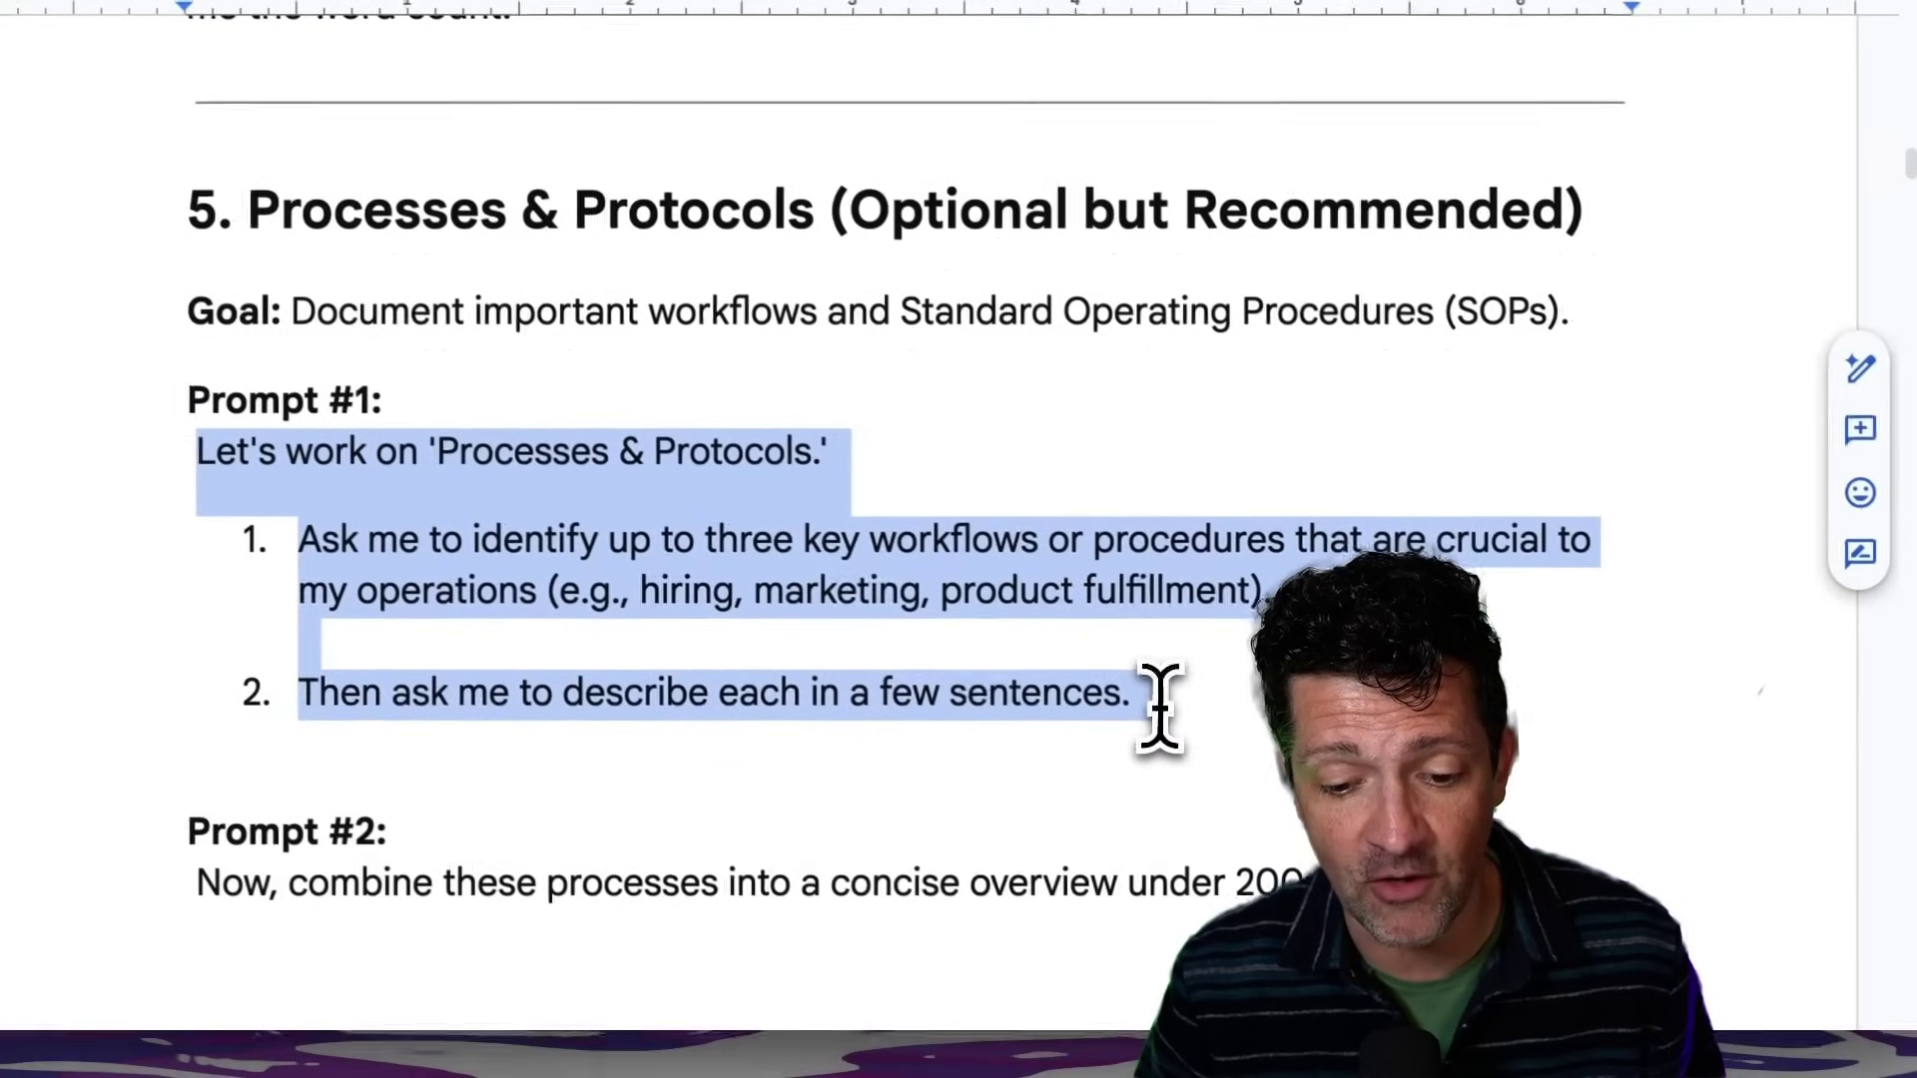
pyautogui.click(1305, 761)
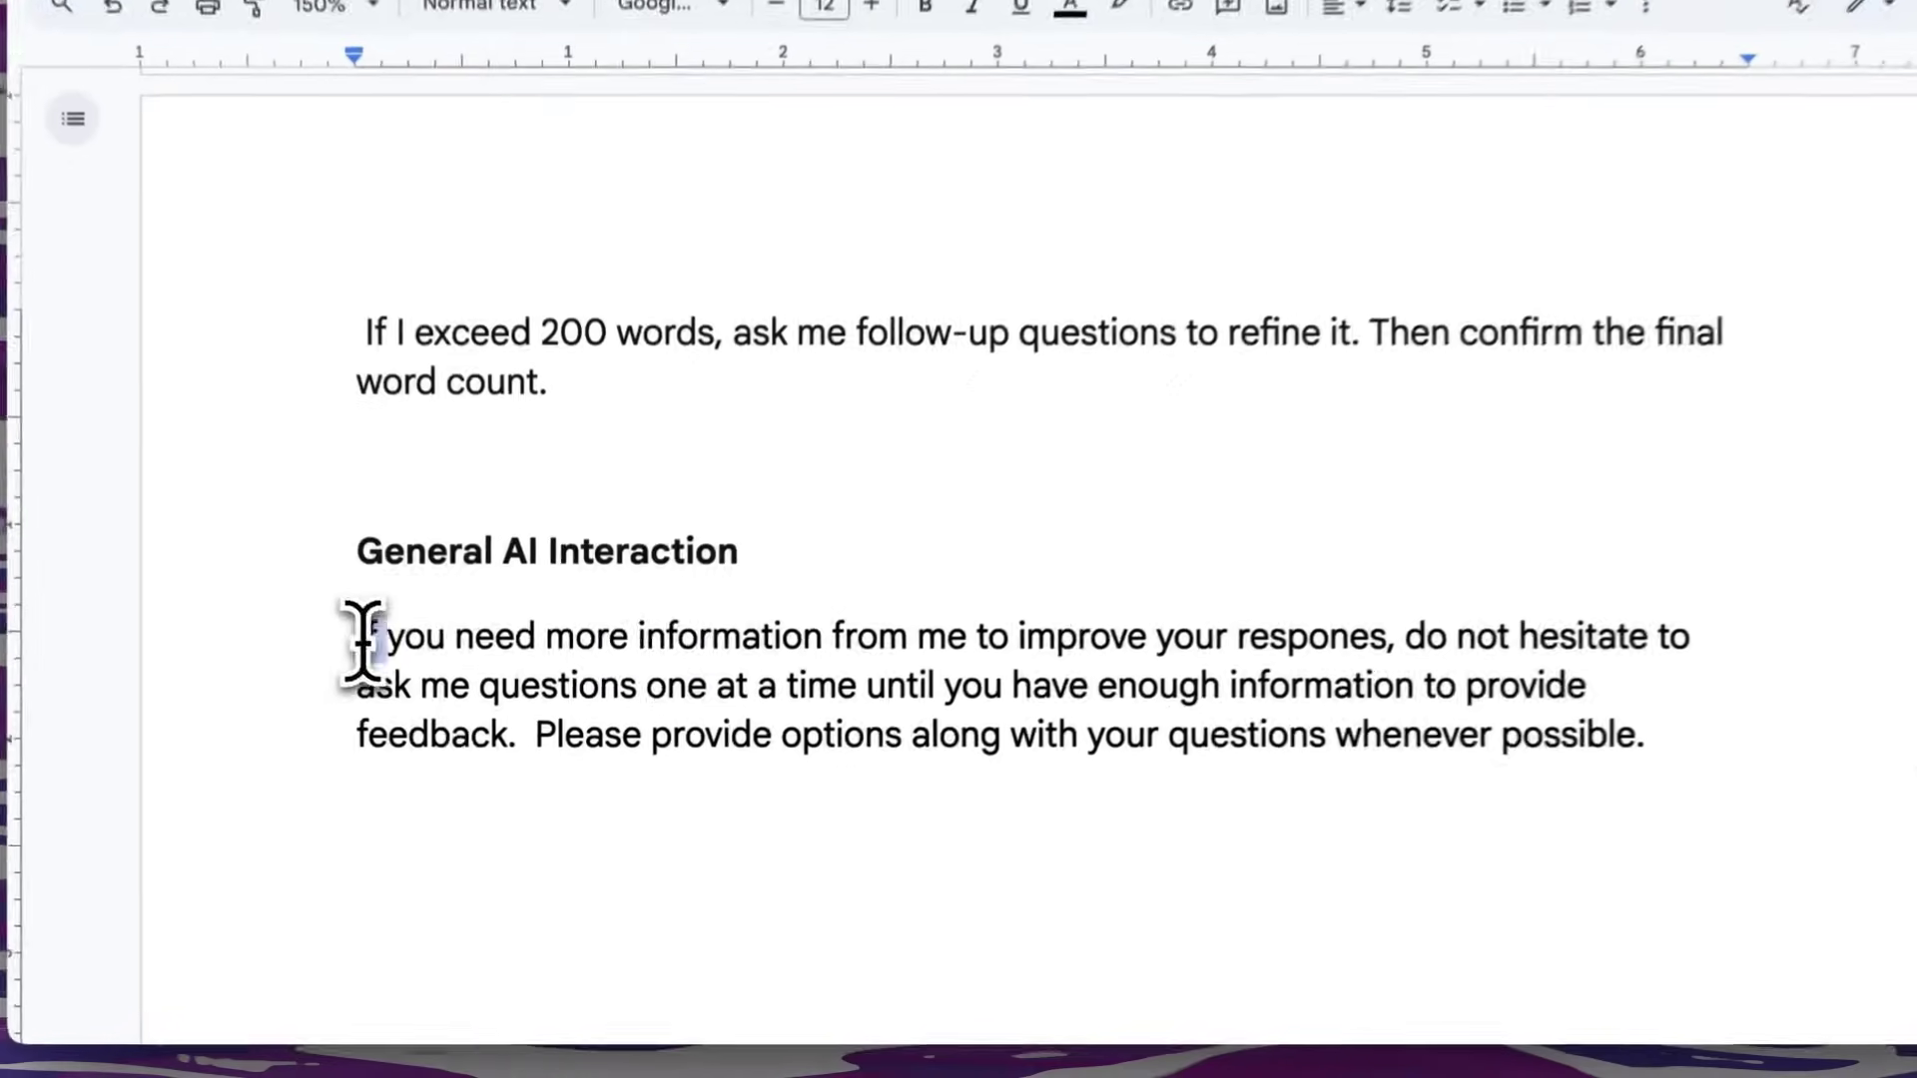
# Select the whole General AI Interaction paragraph in the Google Docs guide.
pyautogui.moveTo(401, 682); pyautogui.dragTo(960, 715)
pyautogui.moveTo(1067, 664); pyautogui.dragTo(1458, 699)
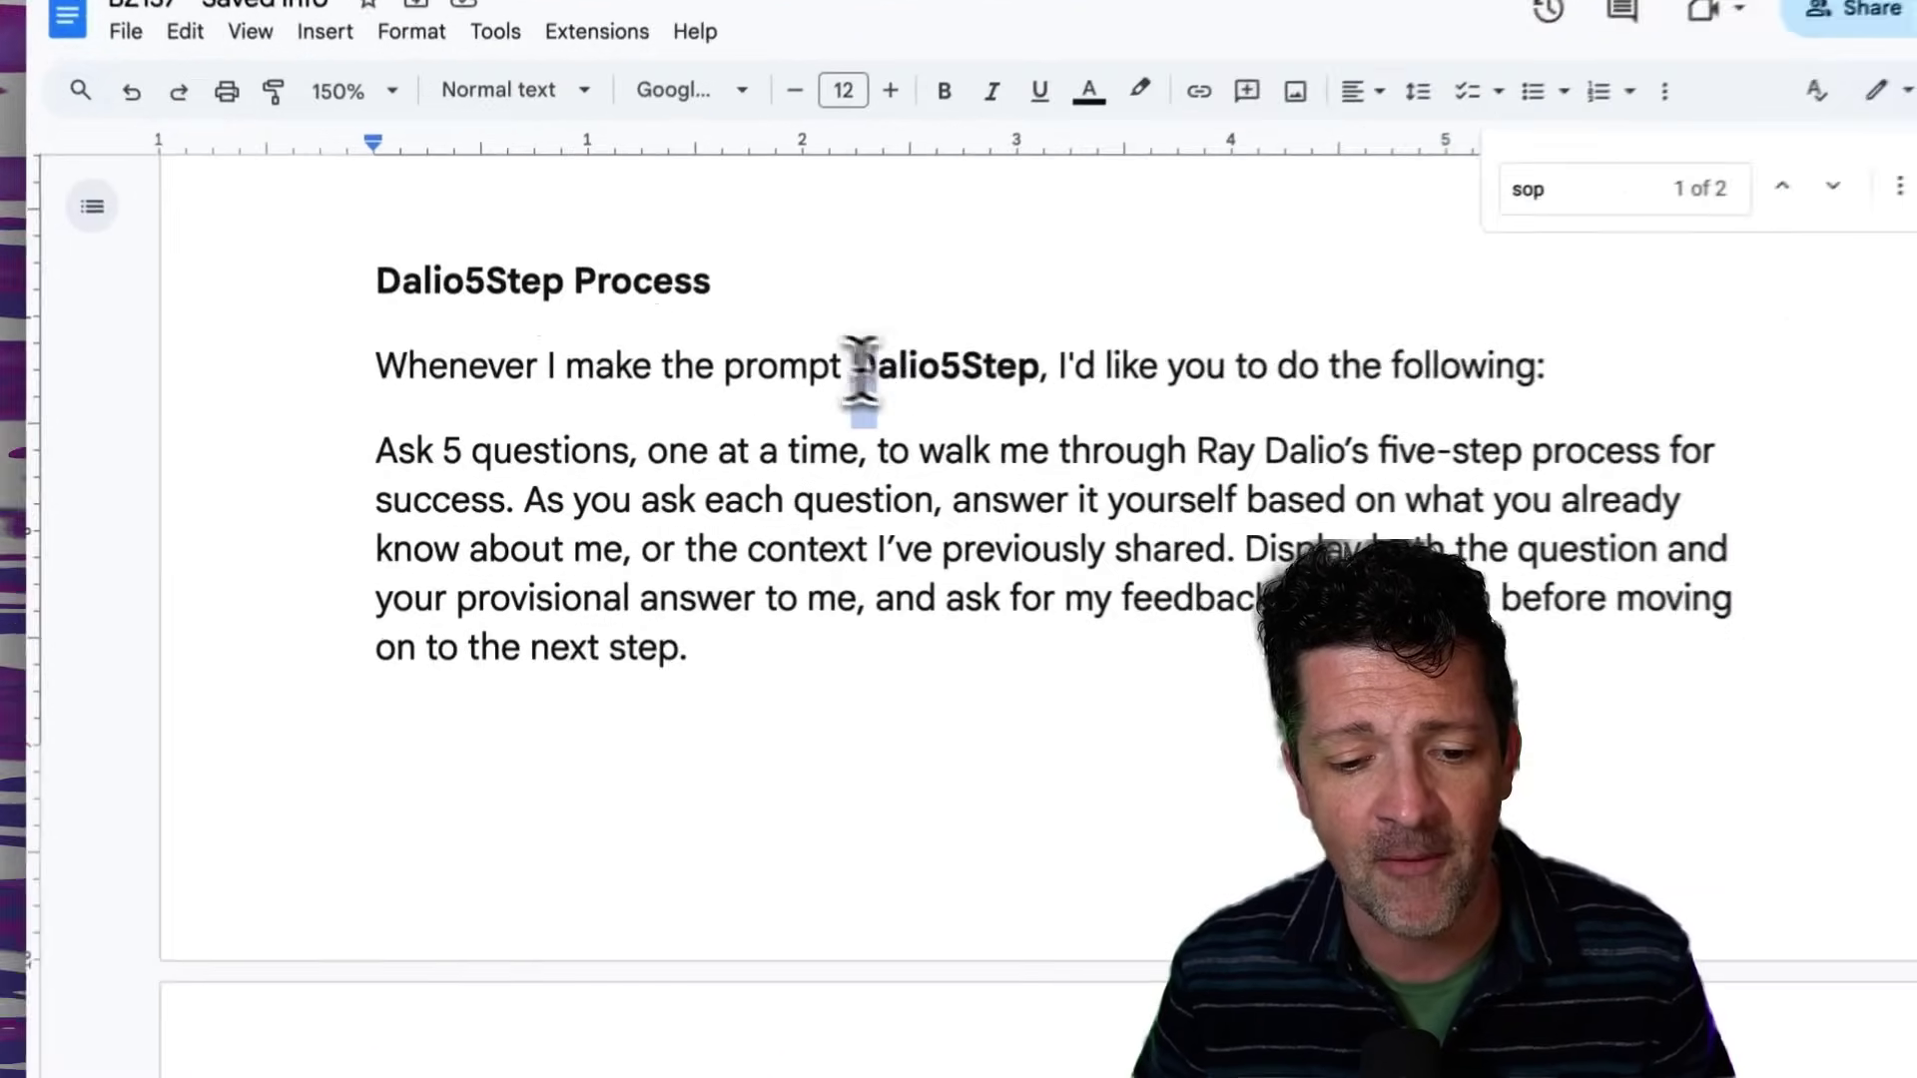
# Select the full Dalio5Step Process instructions, both paragraphs and the bullet list below them.
pyautogui.moveTo(788, 393); pyautogui.dragTo(928, 388)
pyautogui.click(1049, 352)
pyautogui.moveTo(369, 359); pyautogui.dragTo(648, 711)
pyautogui.scroll(-10, 647, 711)
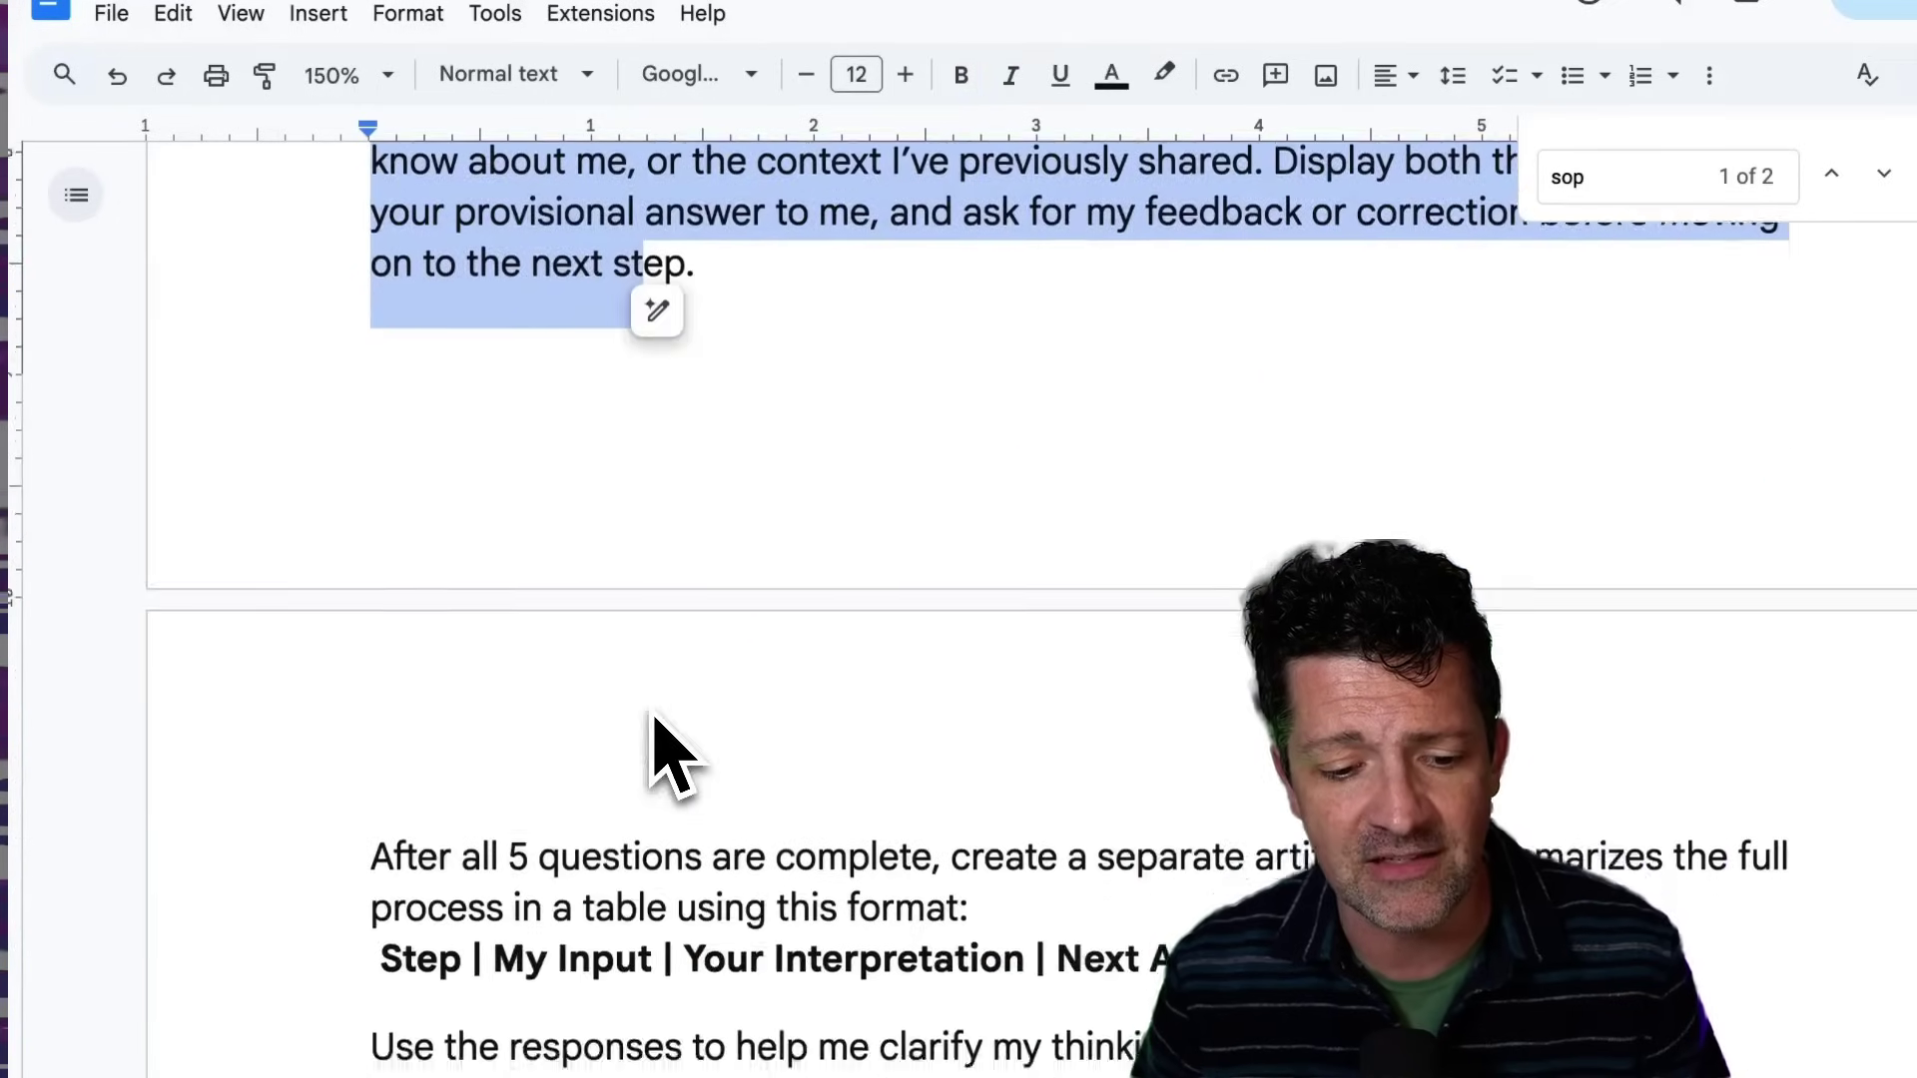
pyautogui.scroll(-2, 661, 749)
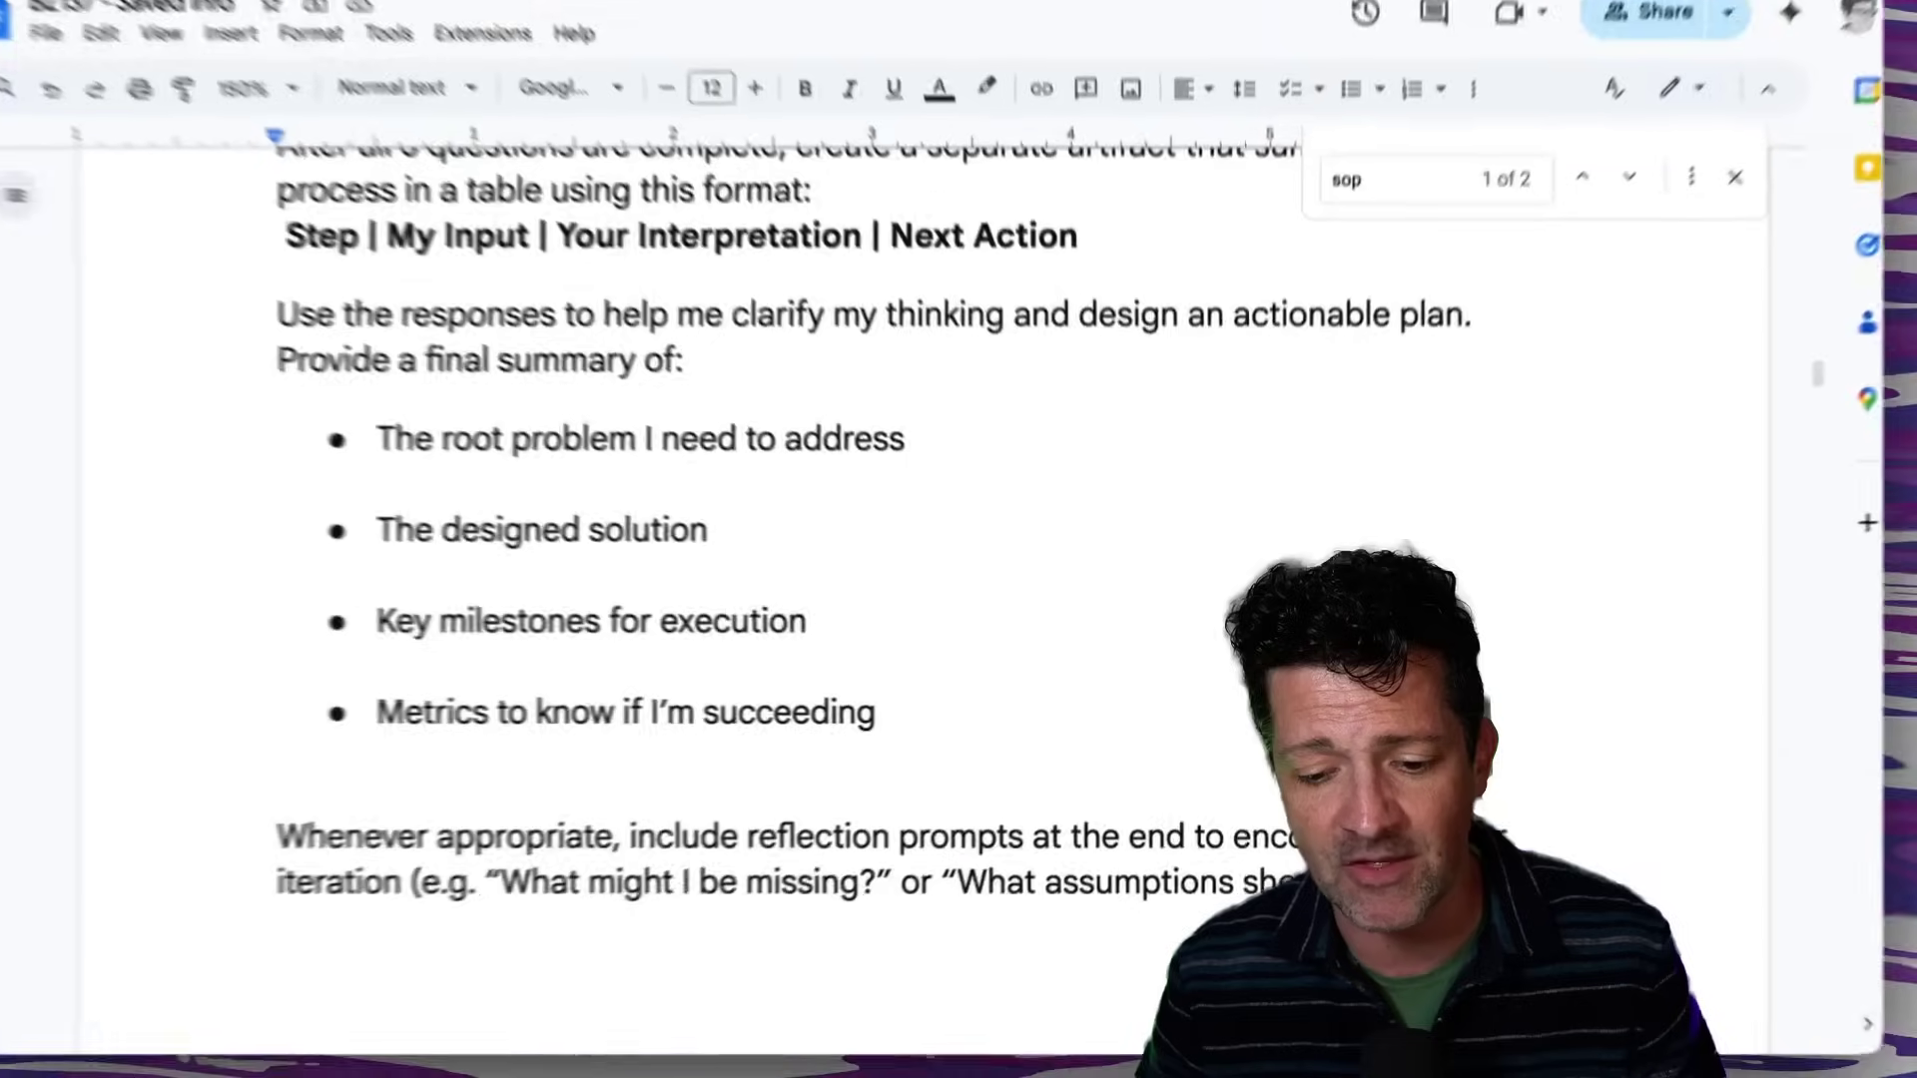
pyautogui.moveTo(1098, 904); pyautogui.dragTo(382, 1038)
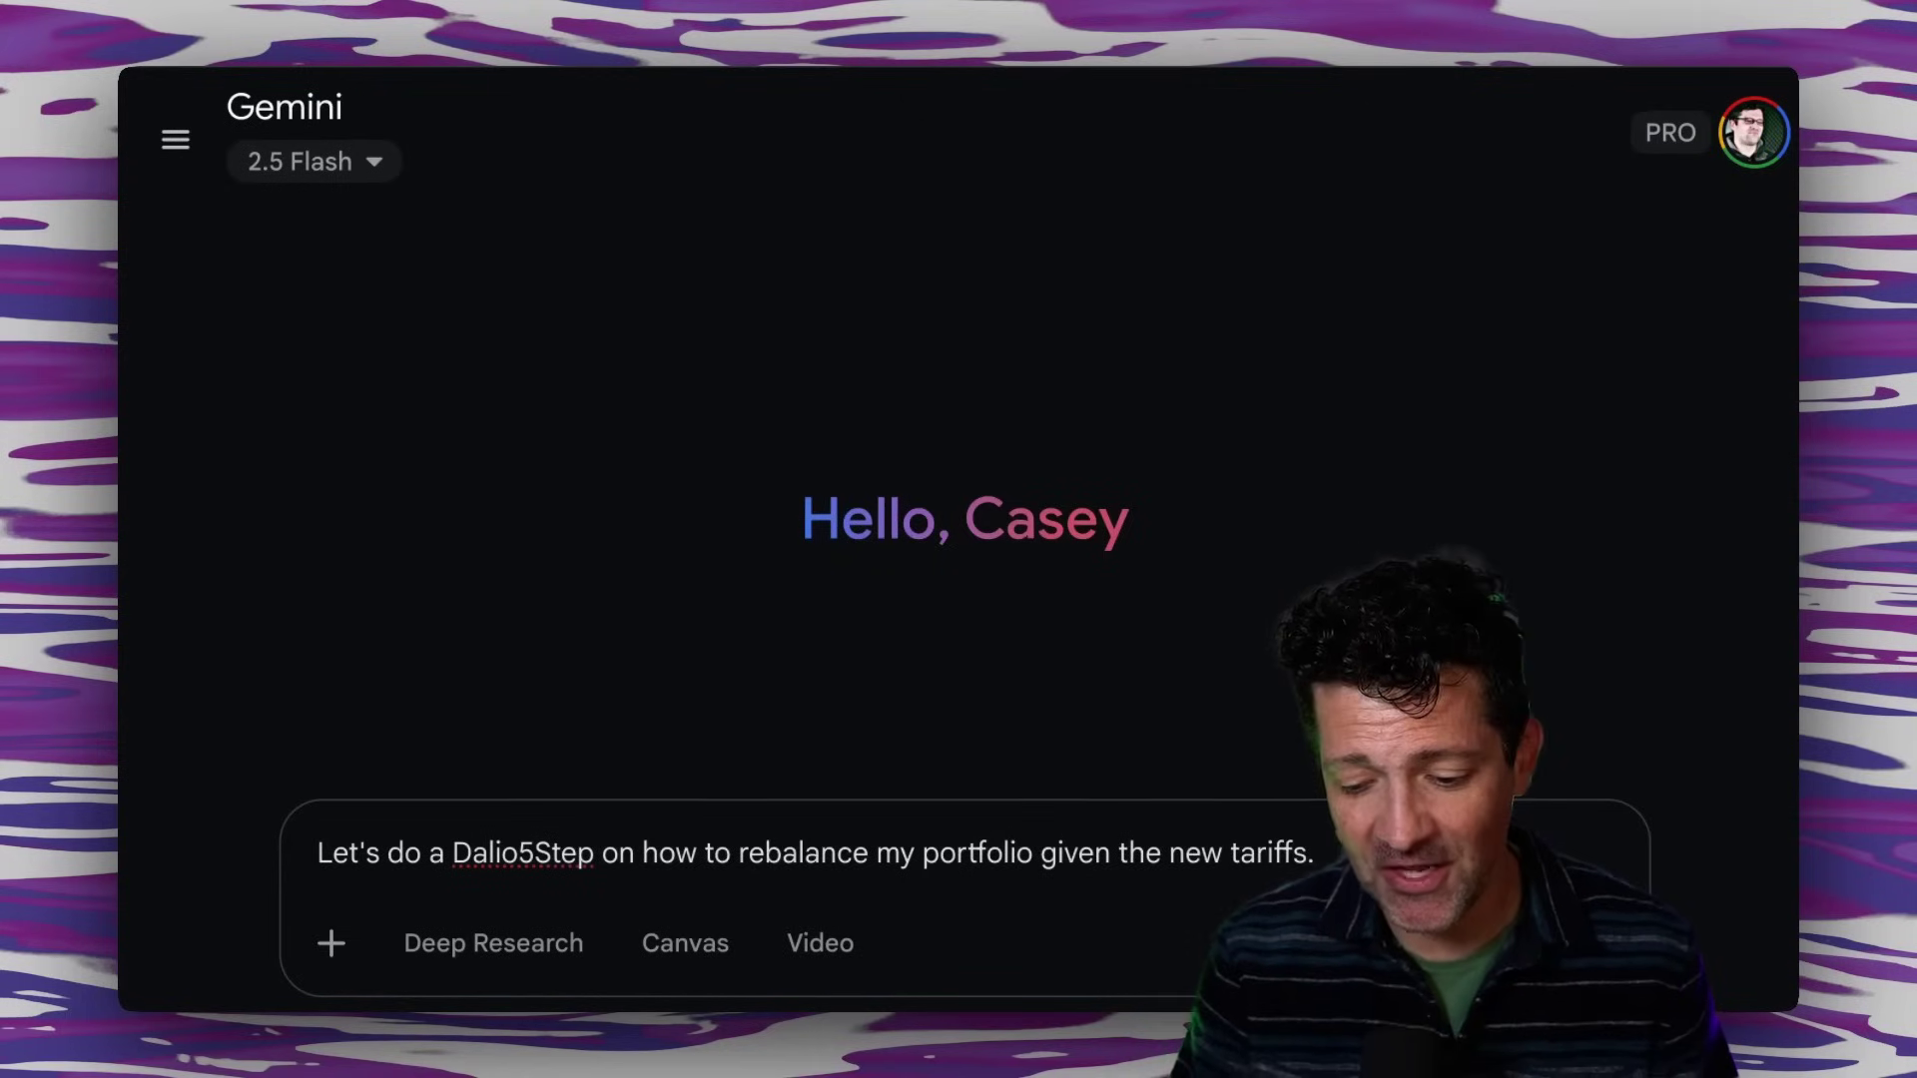
# Send the Dalio5Step tariff-rebalancing prompt and highlight Gemini's Step 1: Have Clear Goals question.
pyautogui.press('Return')
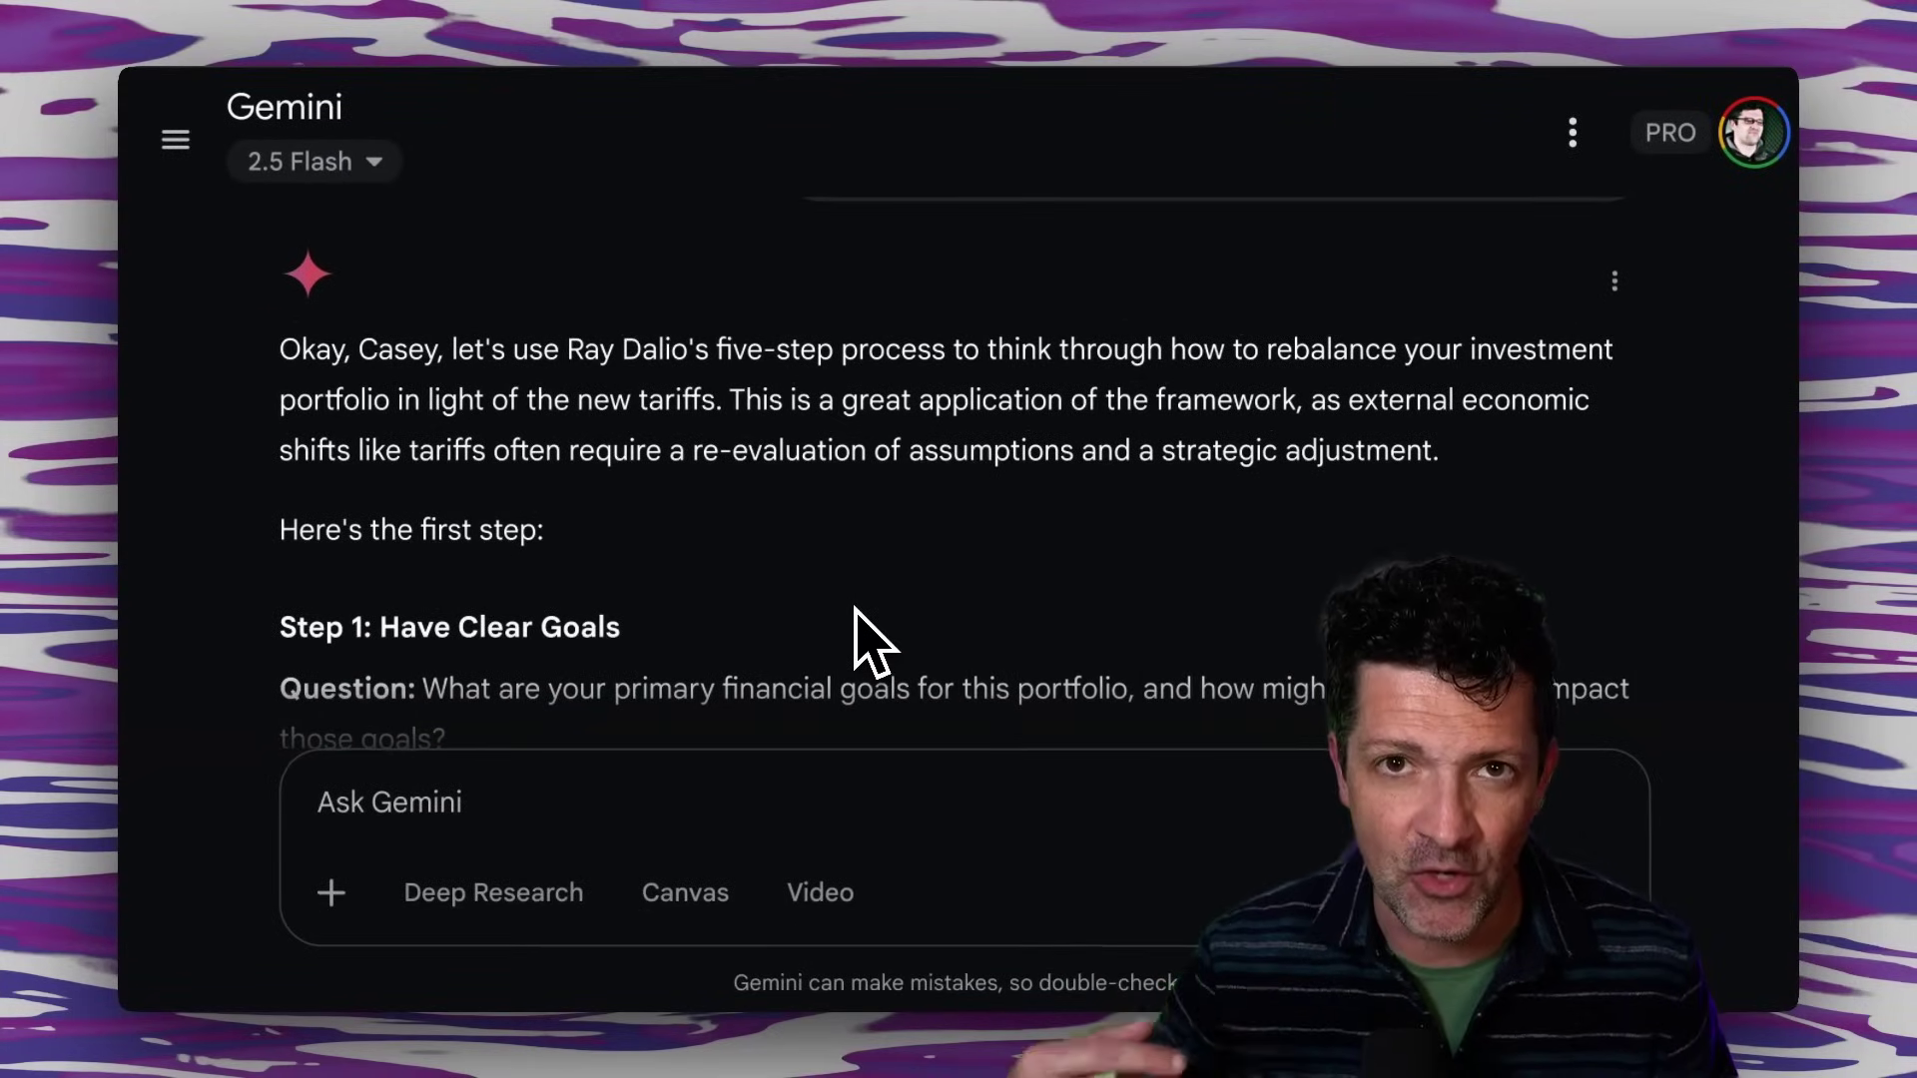
pyautogui.scroll(-3, 851, 595)
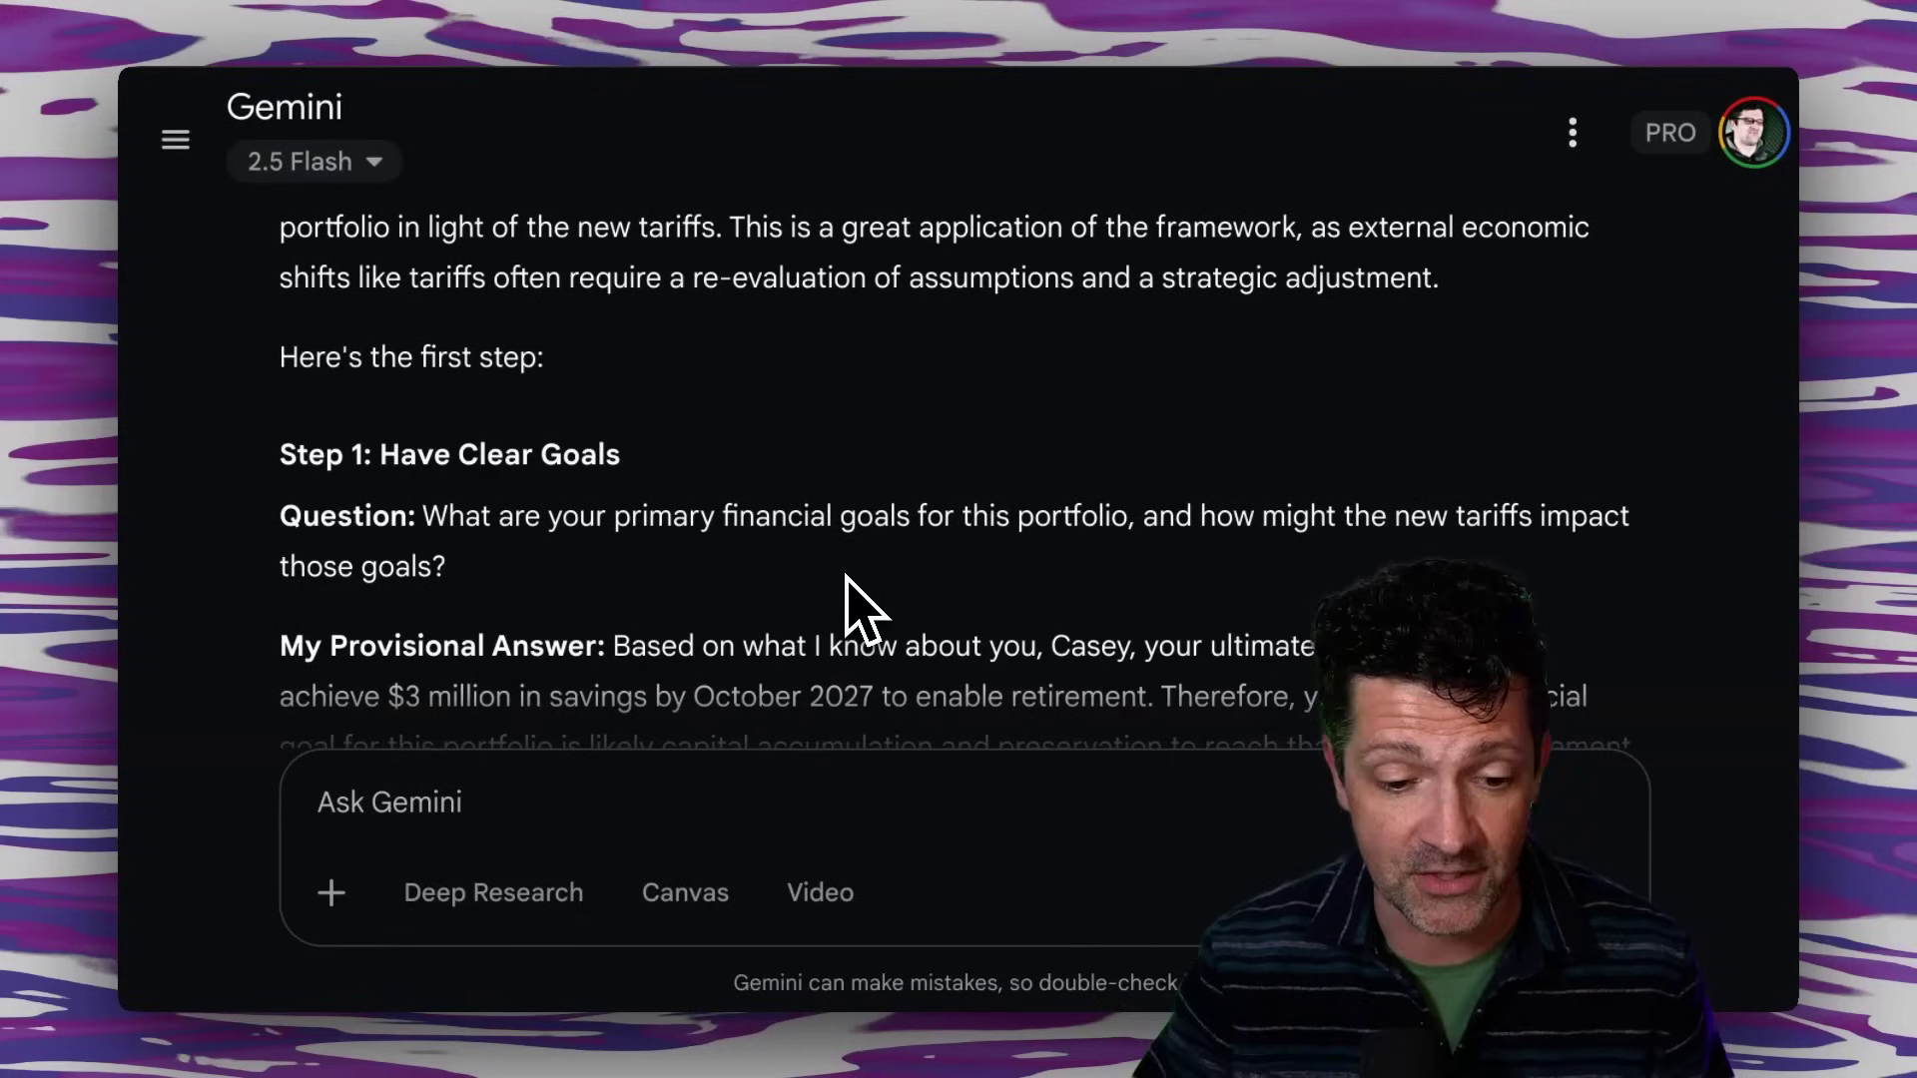
pyautogui.moveTo(620, 586); pyautogui.dragTo(427, 514)
pyautogui.click(466, 536)
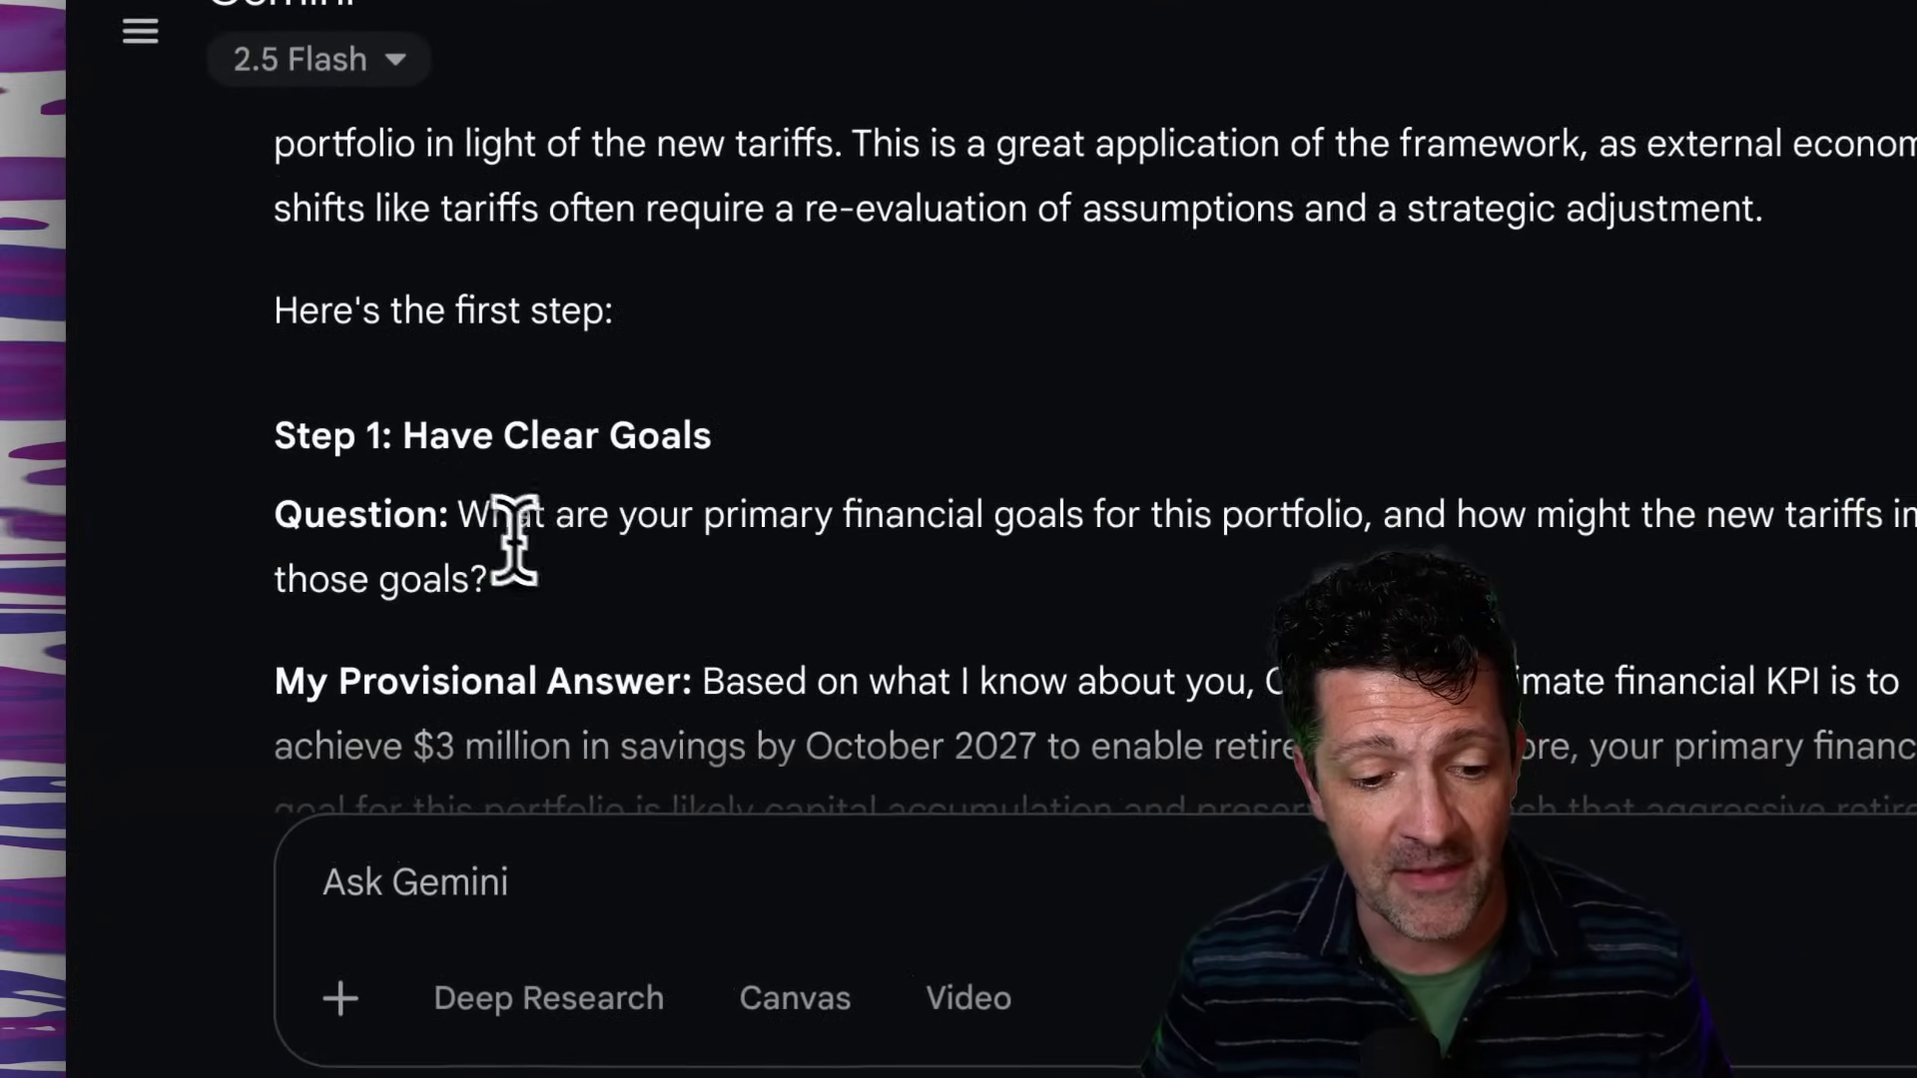
# Review the My Provisional Answer on tariff impacts and the rest of the Step 1 response.
pyautogui.scroll(-2, 515, 539)
pyautogui.moveTo(277, 481); pyautogui.dragTo(698, 483)
pyautogui.click(783, 519)
pyautogui.scroll(-3, 842, 539)
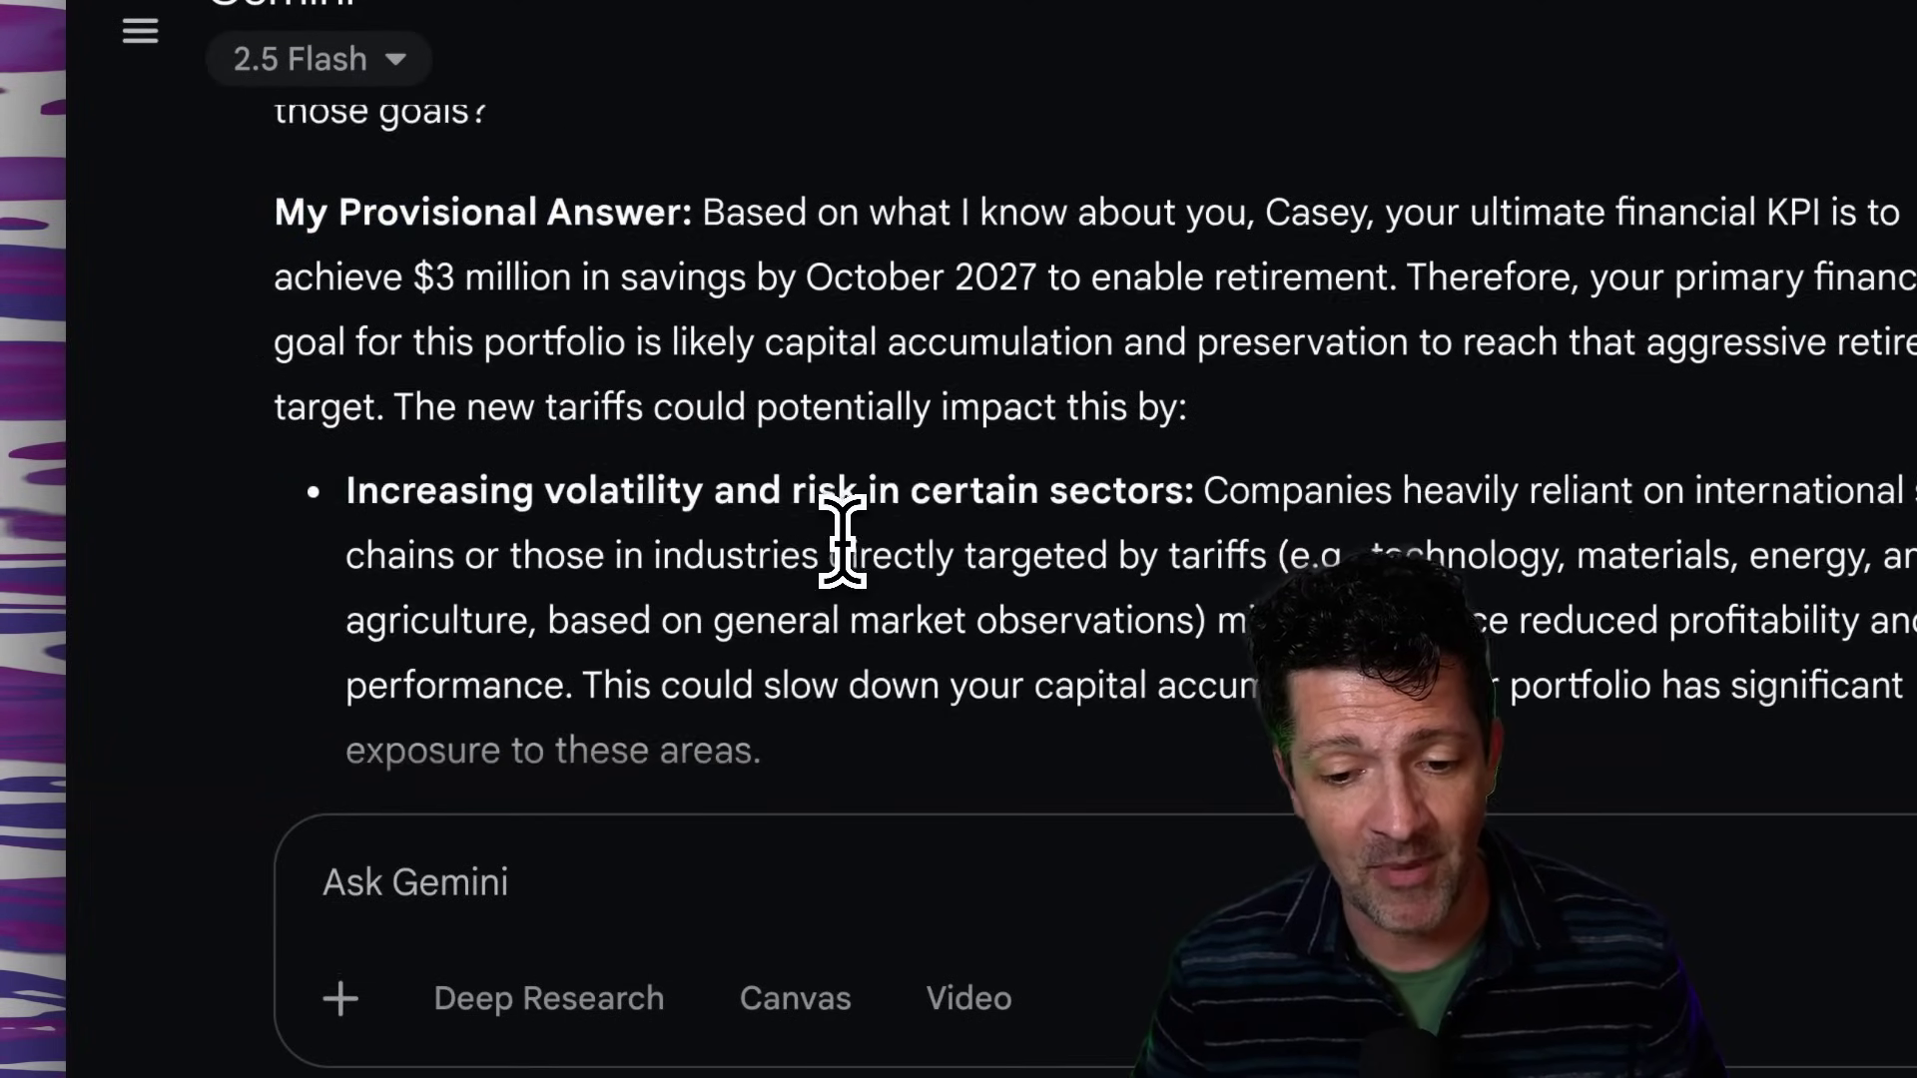
pyautogui.scroll(-1, 842, 540)
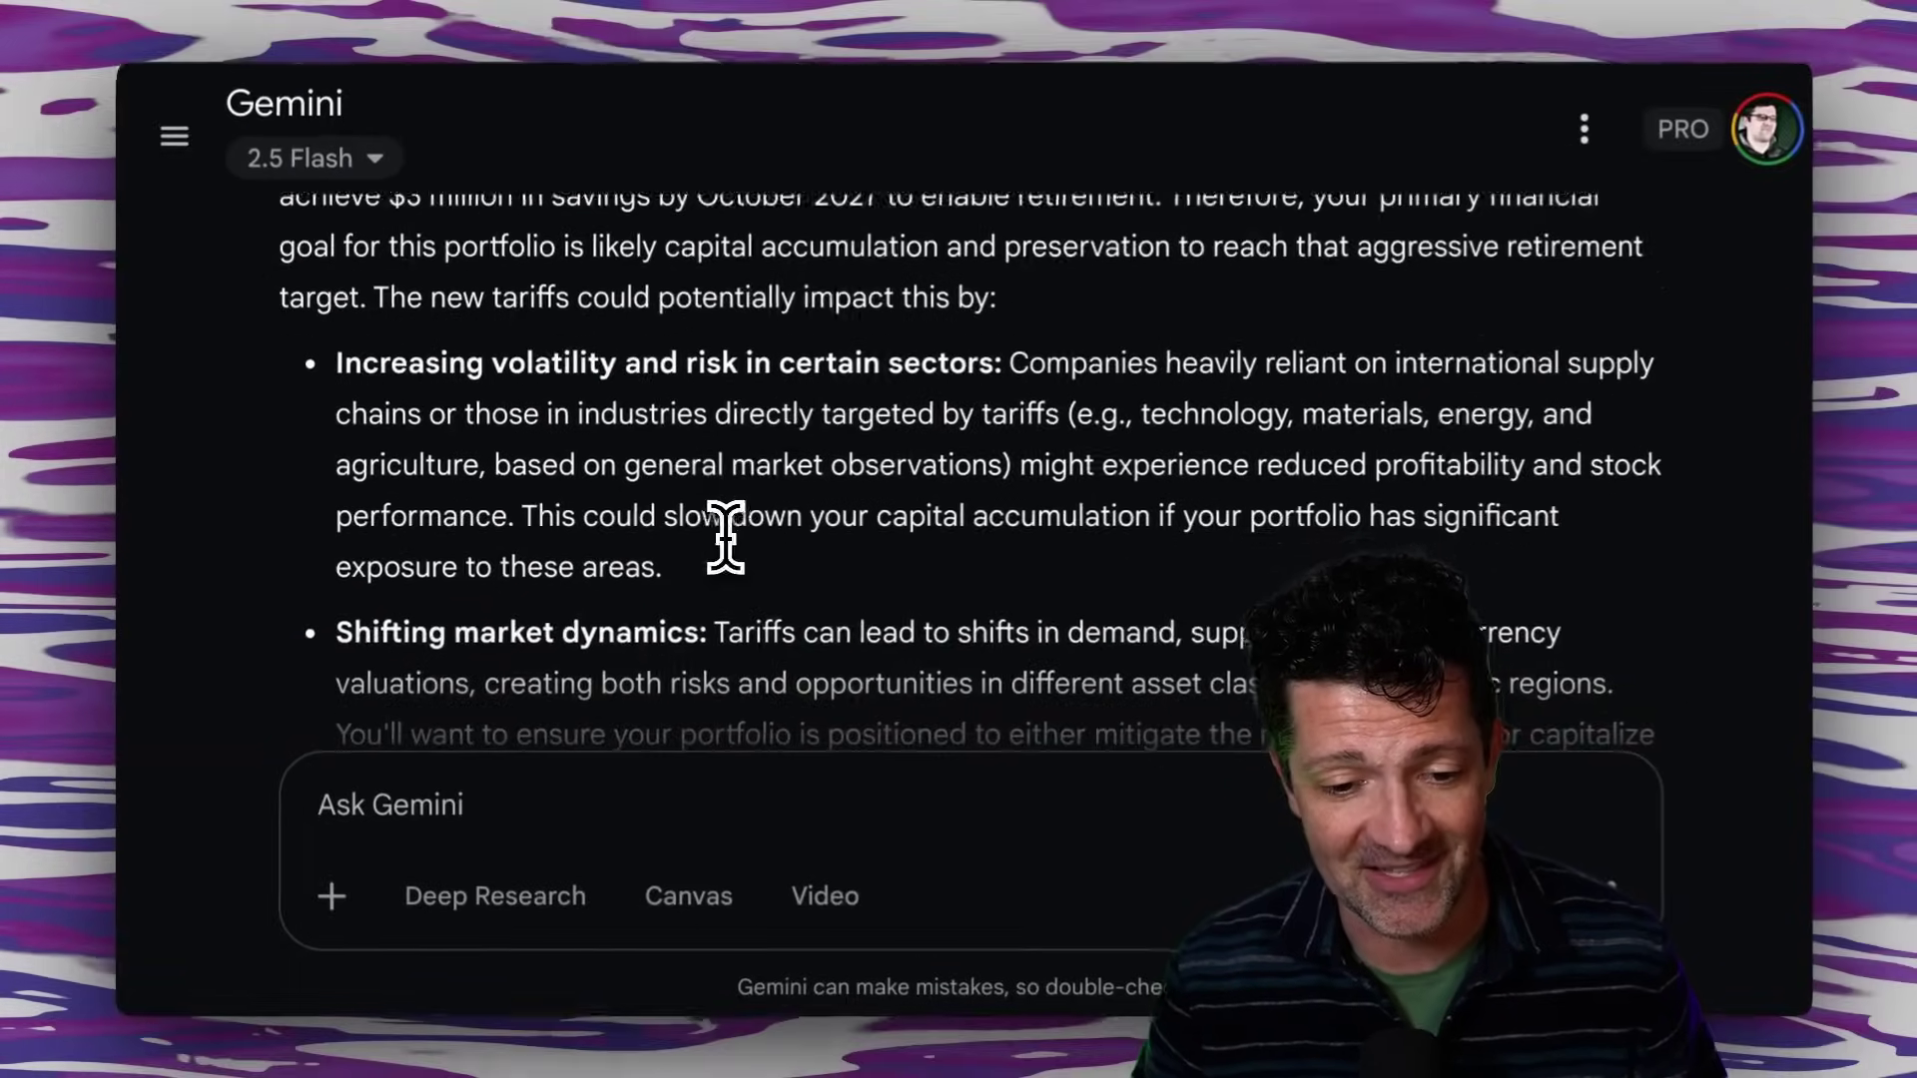
pyautogui.scroll(-4, 726, 540)
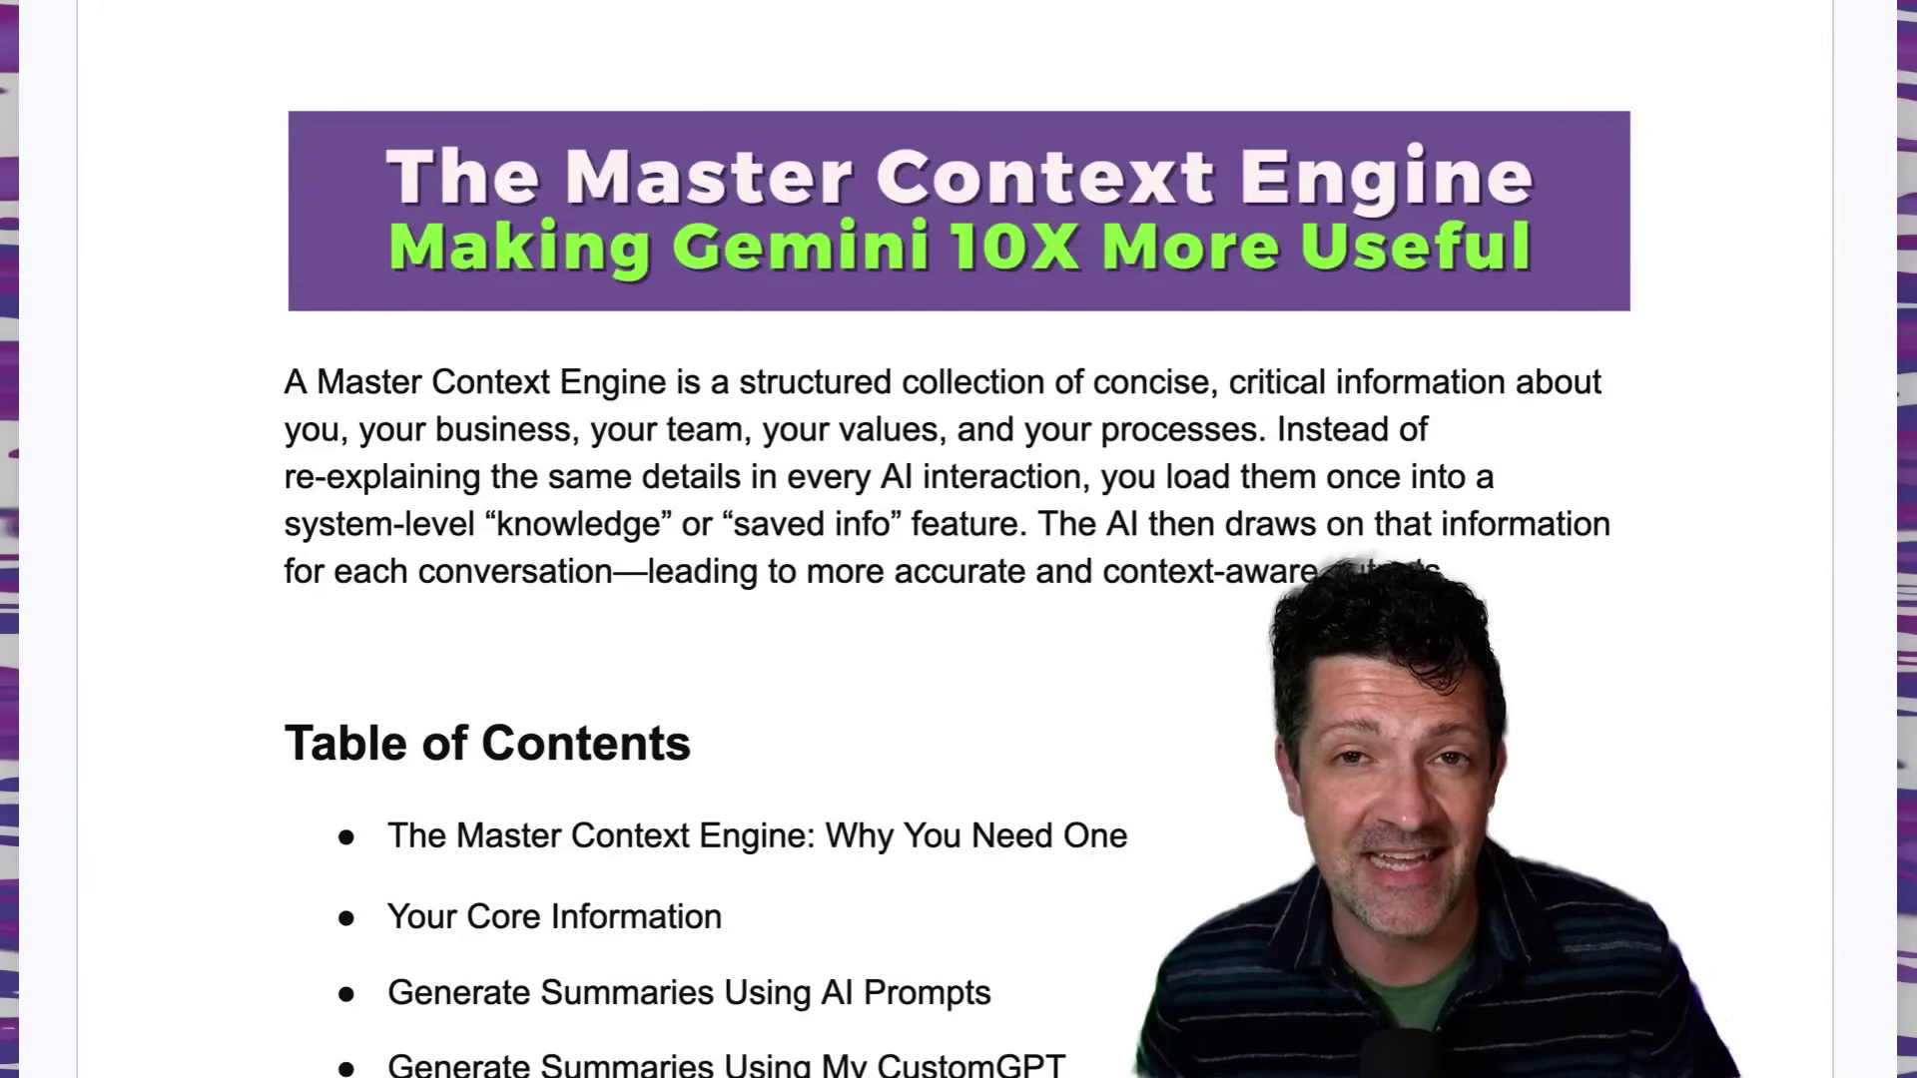